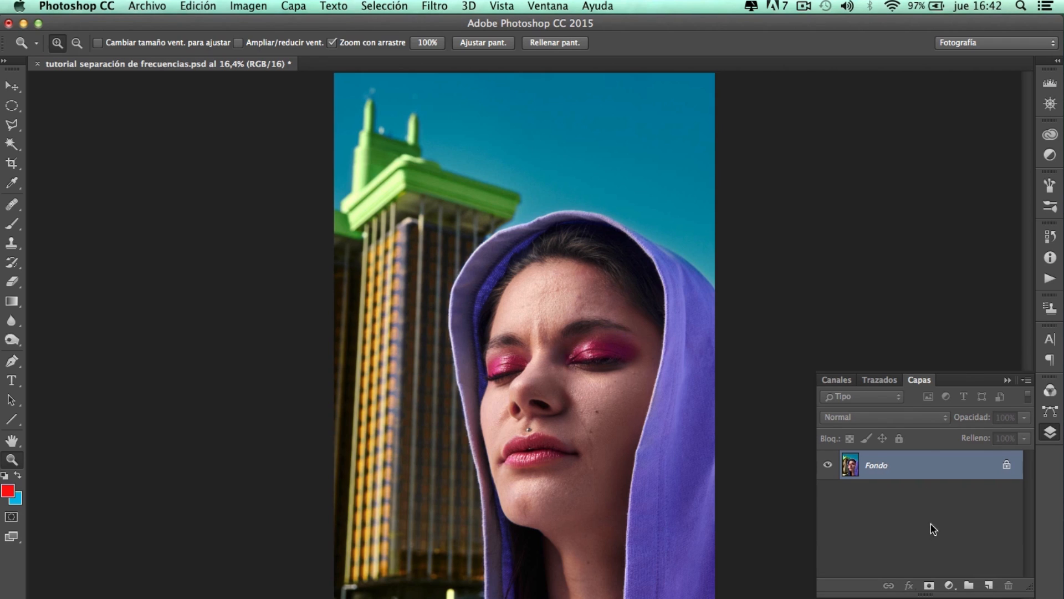
- Duplicate the Fondo layer twice, naming the upper copy textura and the lower copy color
{"action": "key", "text": "super+j"}
{"action": "key", "text": "super+j"}
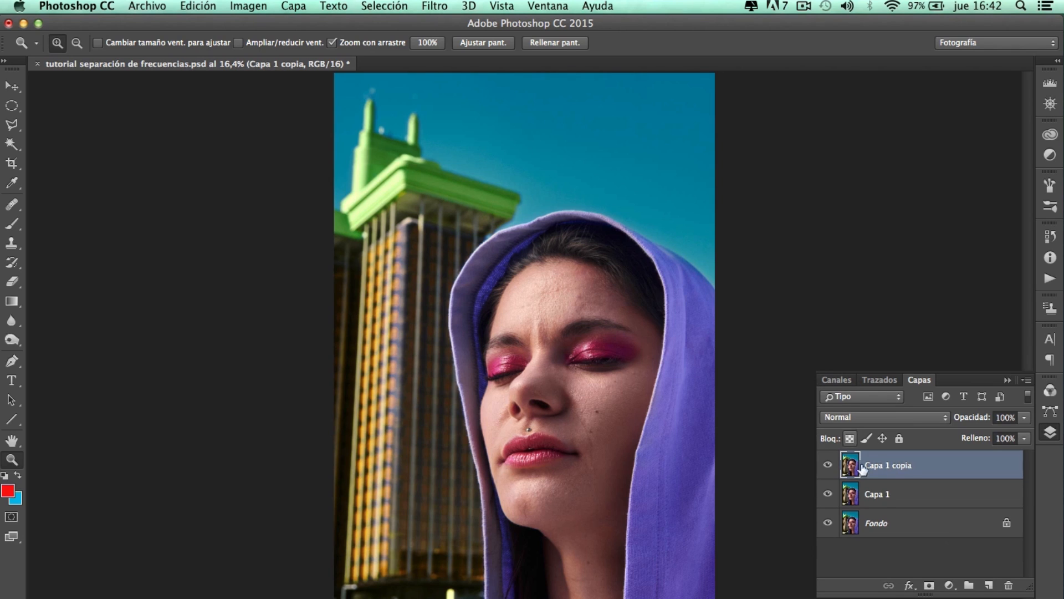
{"action": "double_click", "coordinate": [889, 467]}
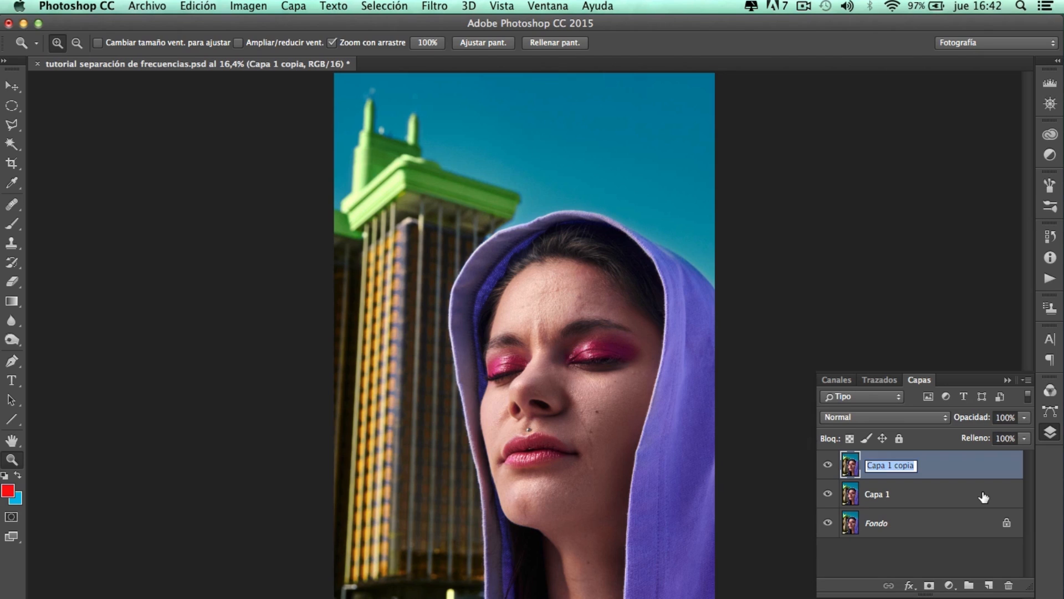
{"action": "type", "text": "textura"}
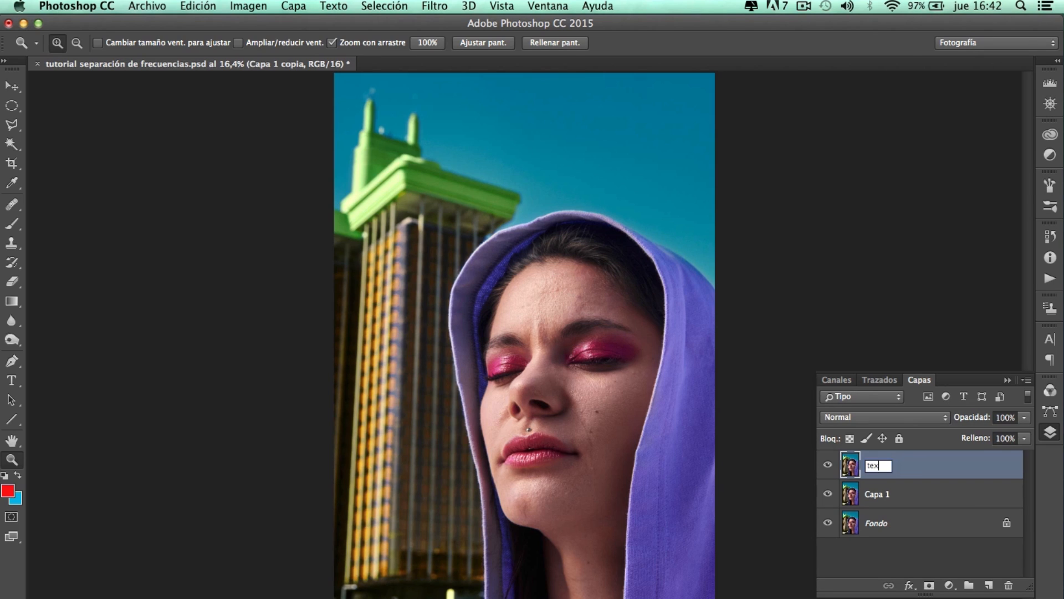
{"action": "double_click", "coordinate": [880, 494]}
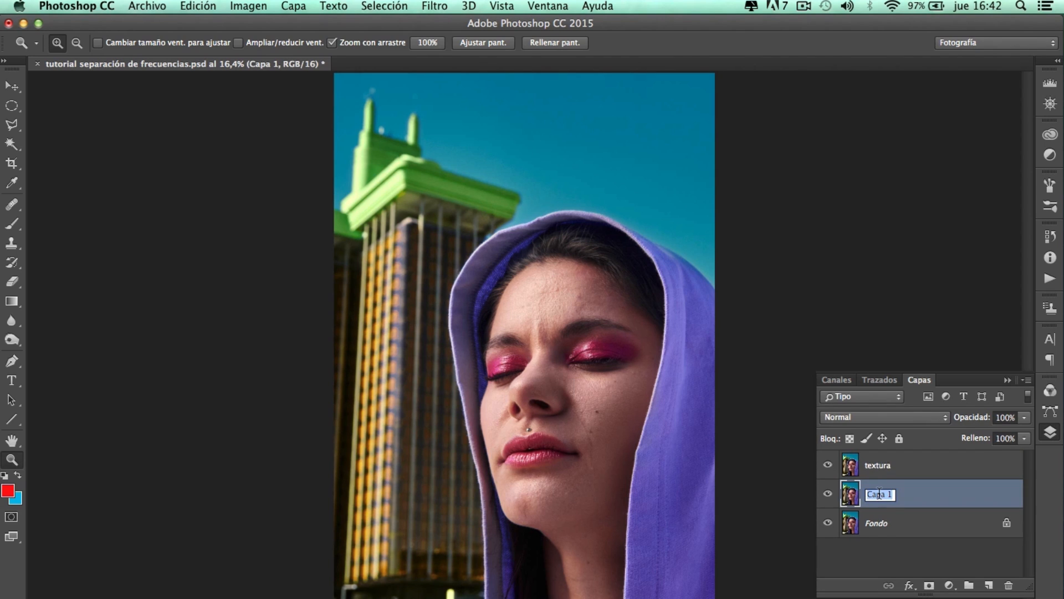
{"action": "type", "text": "color"}
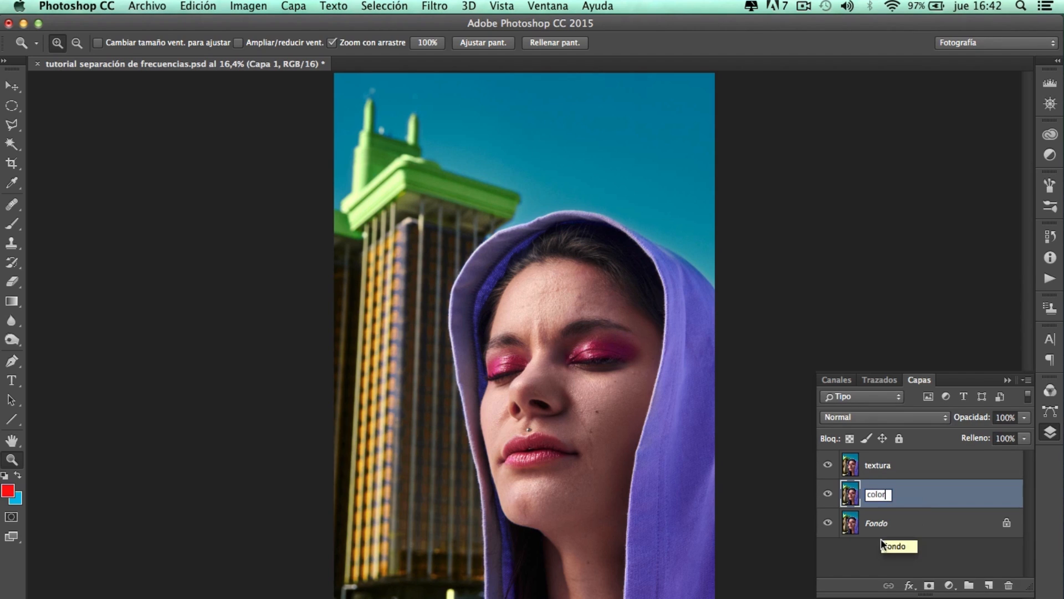
{"action": "left_click", "coordinate": [877, 571]}
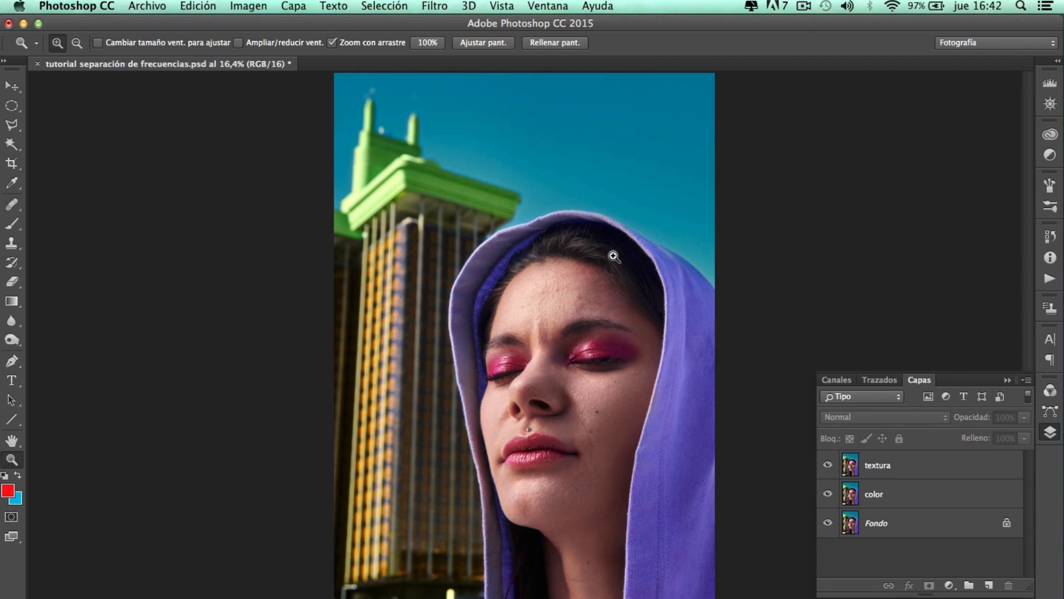
- Hide the textura layer and make the color layer active
{"action": "left_click", "coordinate": [872, 469]}
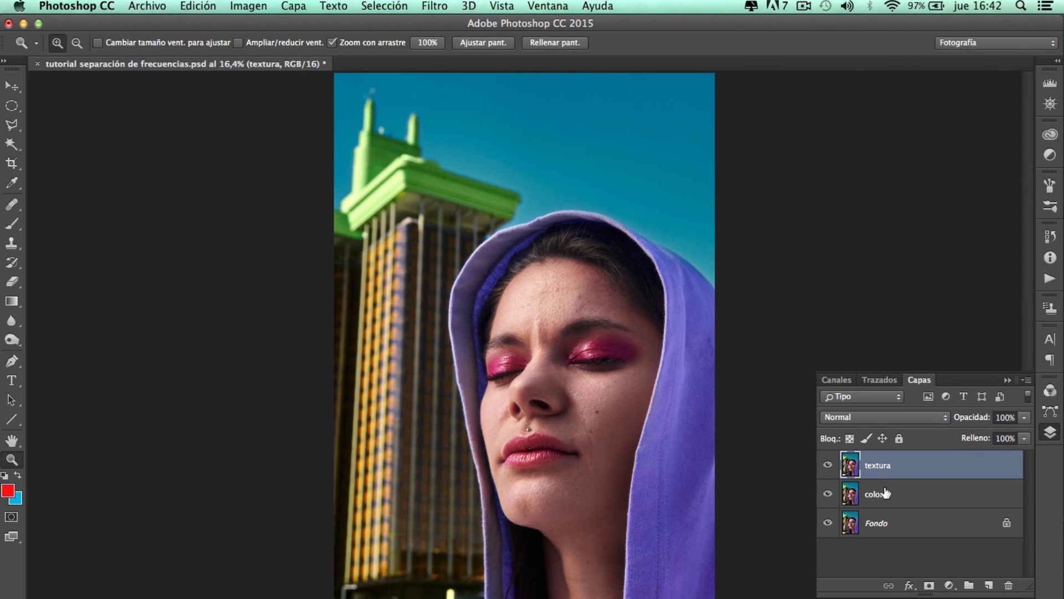
{"action": "left_click", "coordinate": [828, 467]}
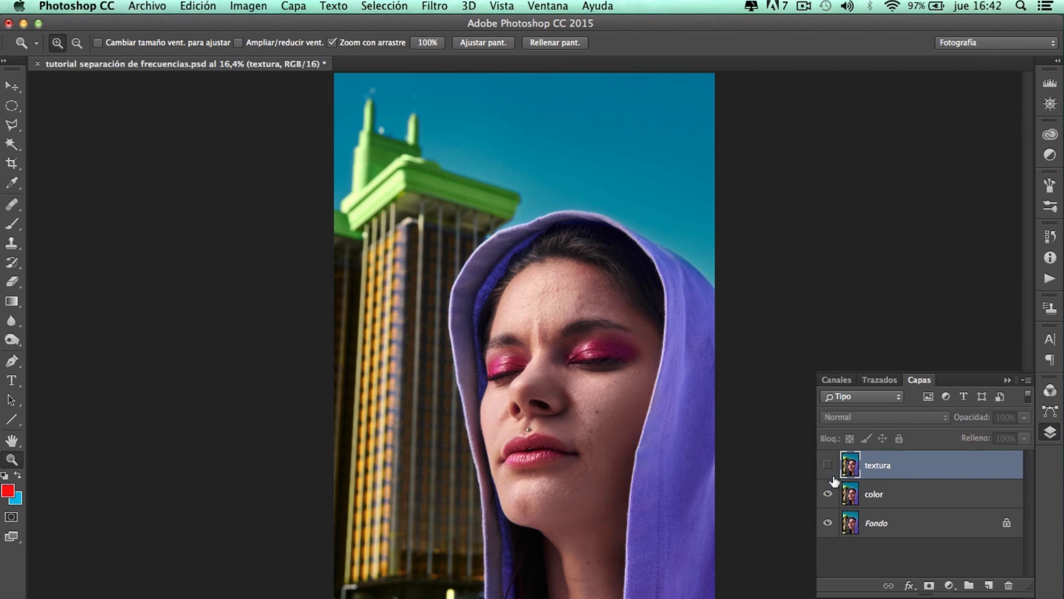
{"action": "left_click", "coordinate": [868, 494]}
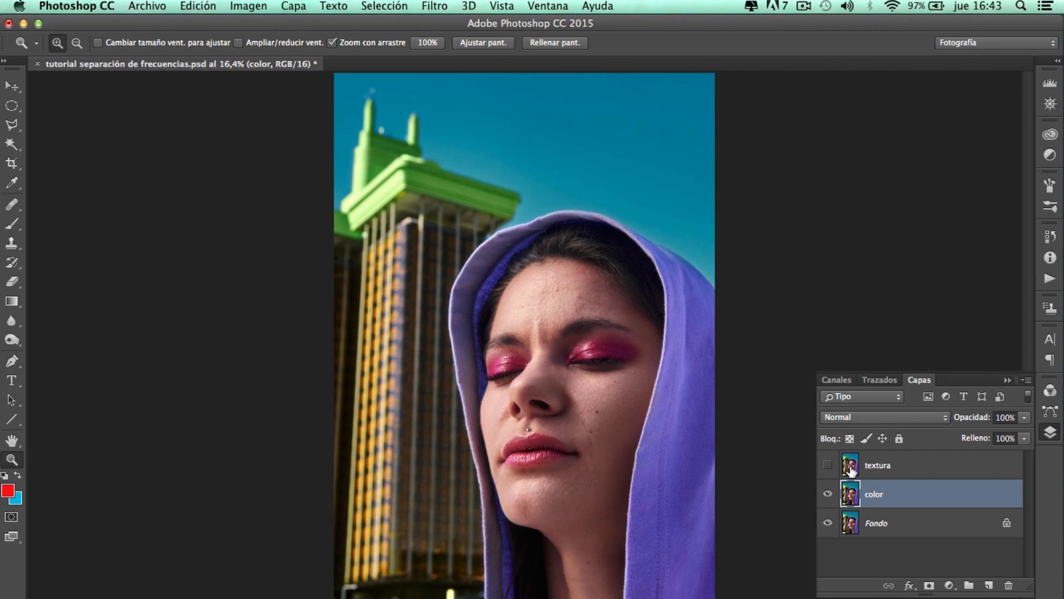
- Start a Gaussian blur on the color layer and try a radius of 20,4 pixels, checking the hood and face edges in the preview
{"action": "left_click", "coordinate": [434, 7]}
{"action": "mouse_move", "coordinate": [524, 180]}
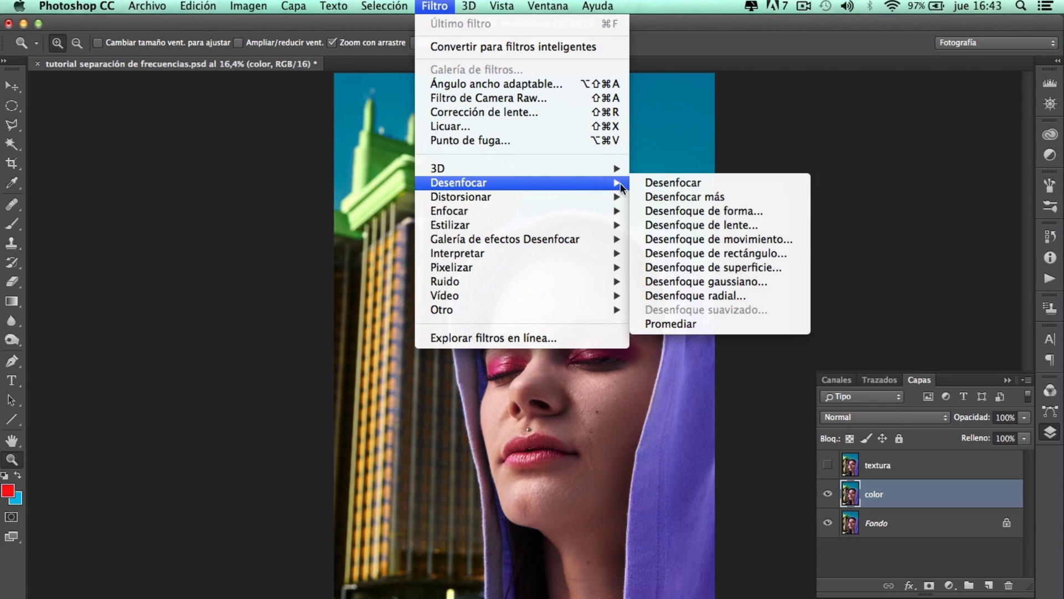
{"action": "left_click", "coordinate": [750, 281]}
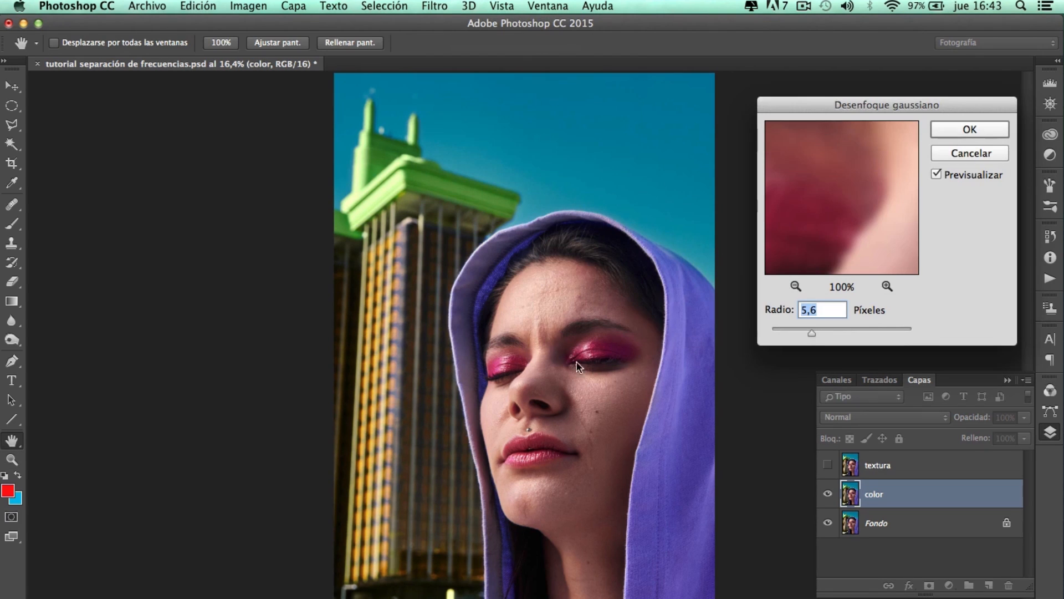
{"action": "left_click", "coordinate": [796, 286]}
{"action": "left_click", "coordinate": [796, 286]}
{"action": "left_click", "coordinate": [796, 286]}
{"action": "left_click", "coordinate": [796, 286]}
{"action": "left_click_drag", "start_coordinate": [800, 217], "coordinate": [877, 219]}
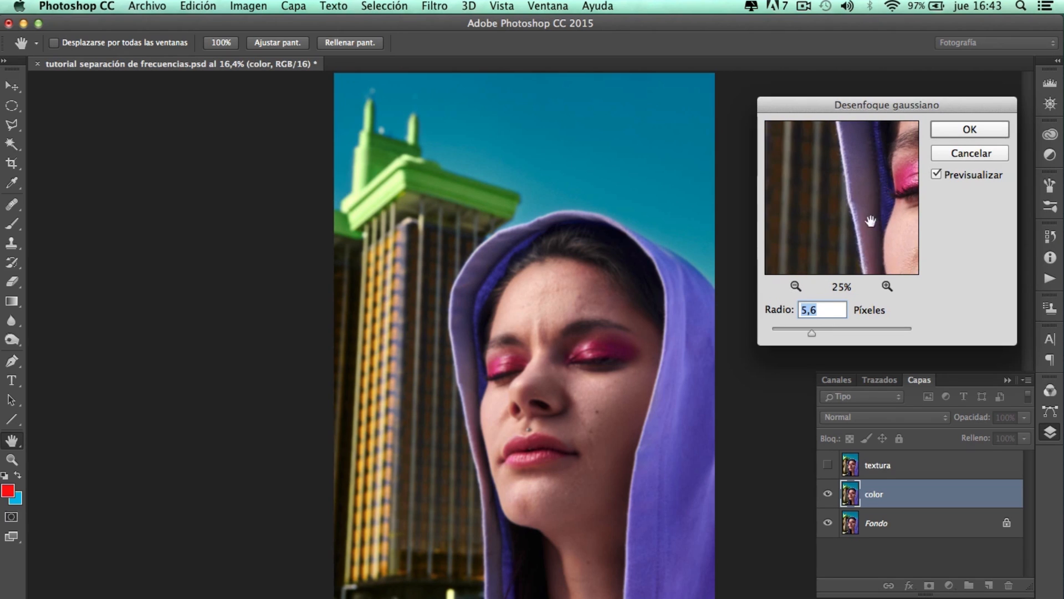
{"action": "left_click", "coordinate": [888, 286]}
{"action": "left_click", "coordinate": [888, 286]}
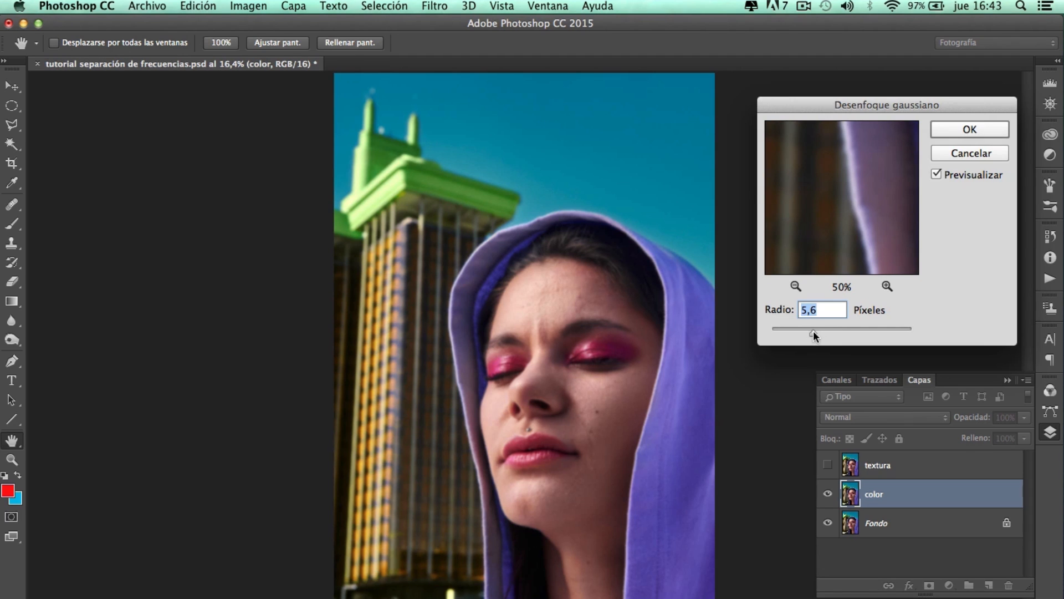
{"action": "left_click_drag", "start_coordinate": [826, 332], "coordinate": [833, 327]}
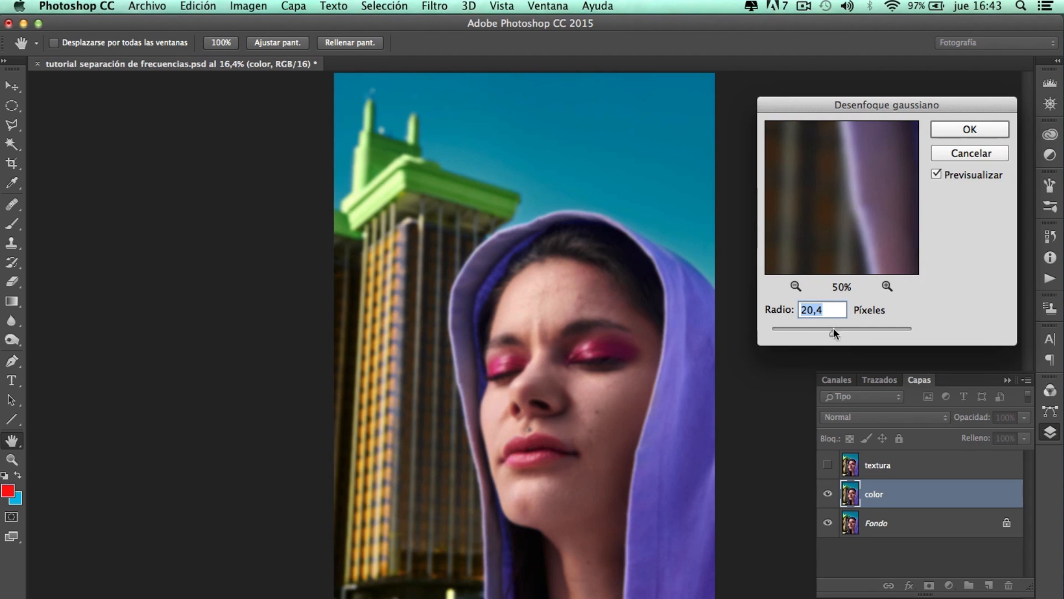
{"action": "mouse_move", "coordinate": [887, 213]}
{"action": "left_mouse_down"}
{"action": "mouse_move", "coordinate": [849, 144]}
{"action": "mouse_move", "coordinate": [872, 145]}
{"action": "left_mouse_up"}
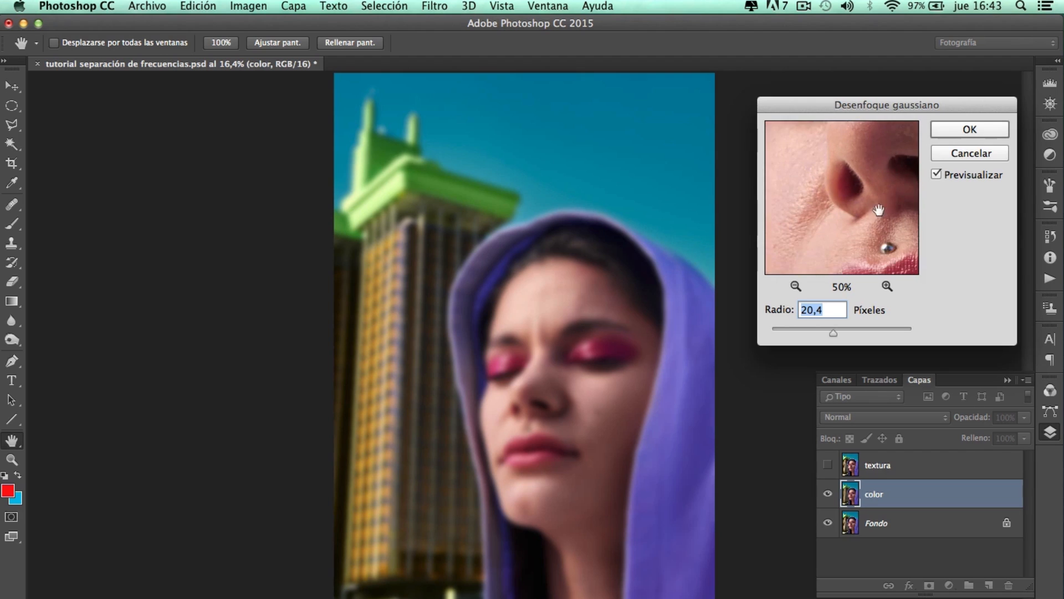
{"action": "left_click_drag", "start_coordinate": [805, 222], "coordinate": [843, 218]}
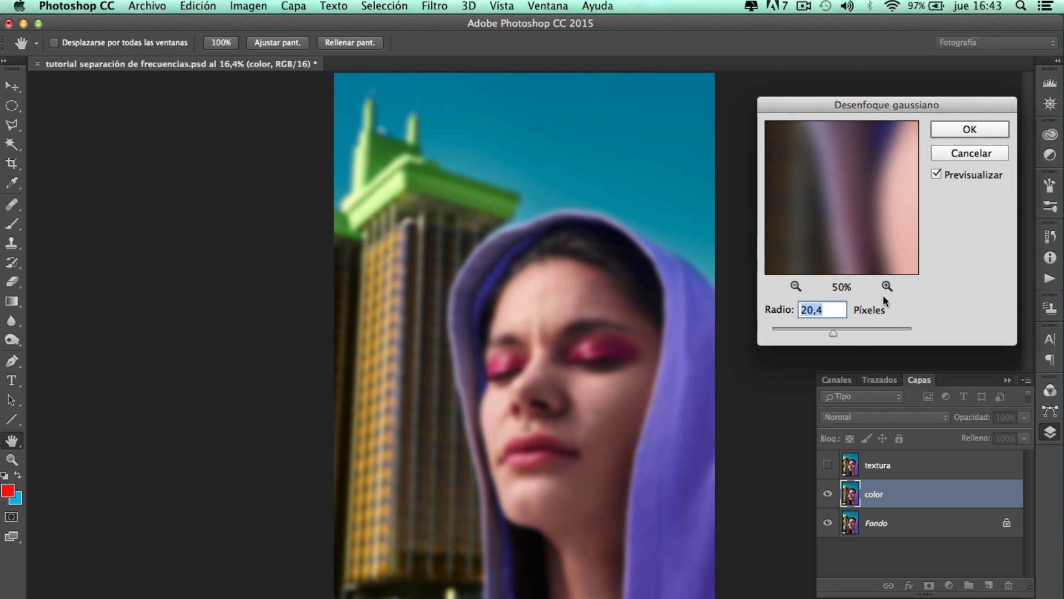
- Set the Gaussian blur radius to 19,0 pixels and apply it to the color layer
{"action": "left_click_drag", "start_coordinate": [826, 335], "coordinate": [804, 336]}
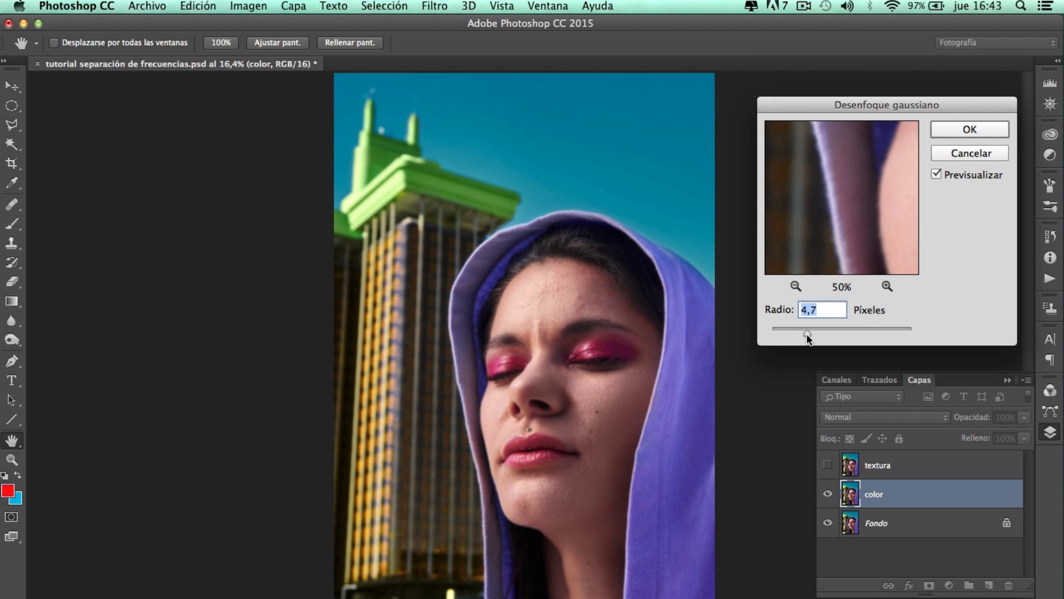
{"action": "left_click_drag", "start_coordinate": [814, 334], "coordinate": [833, 335]}
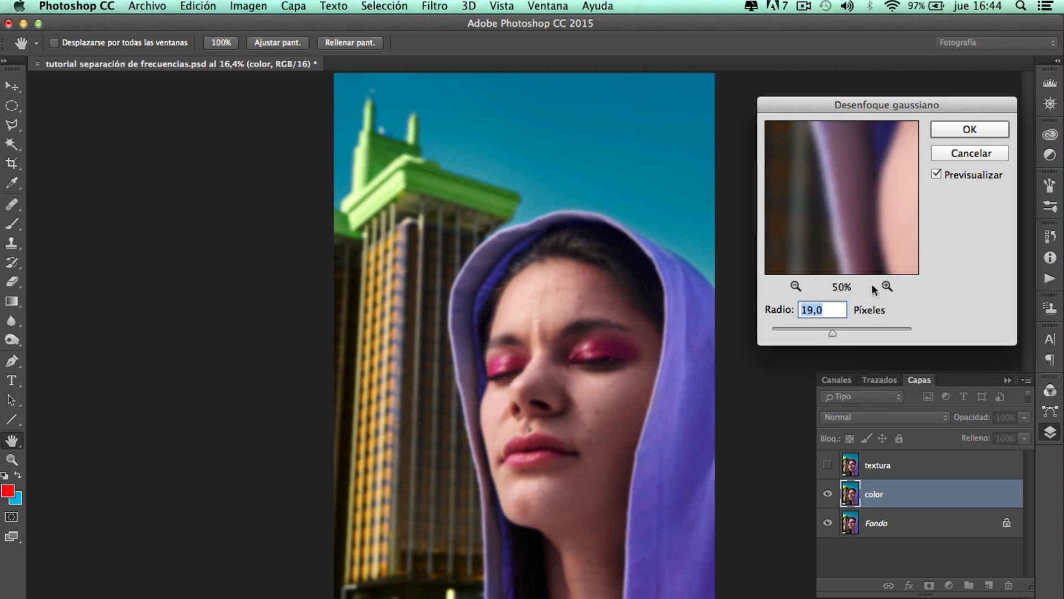
{"action": "left_click", "coordinate": [965, 131]}
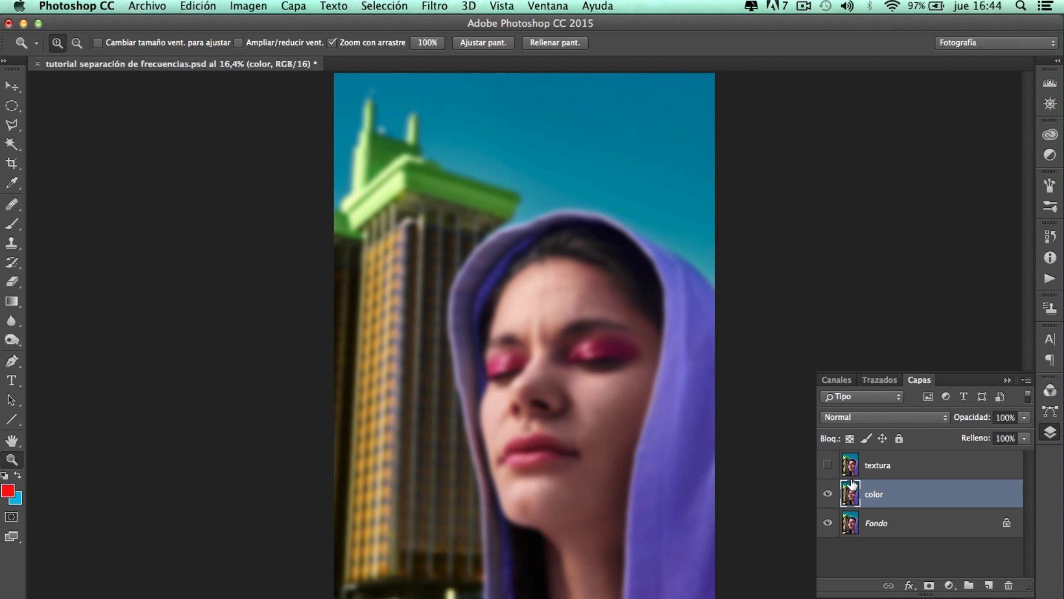
- Show the textura layer again and duplicate it
{"action": "left_click", "coordinate": [828, 465]}
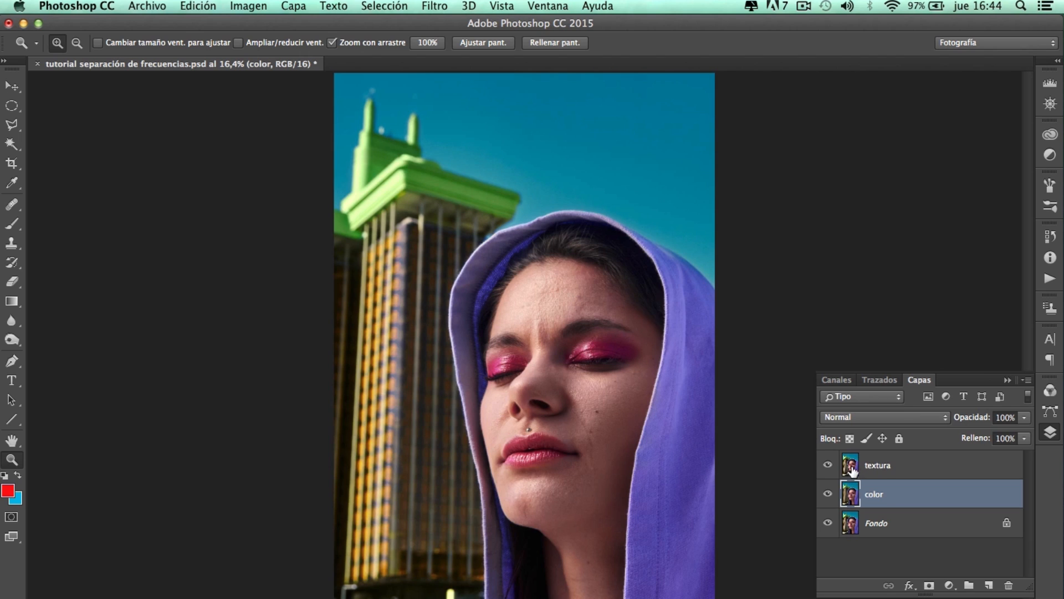
{"action": "left_click", "coordinate": [858, 450]}
{"action": "key", "text": "cmd+j"}
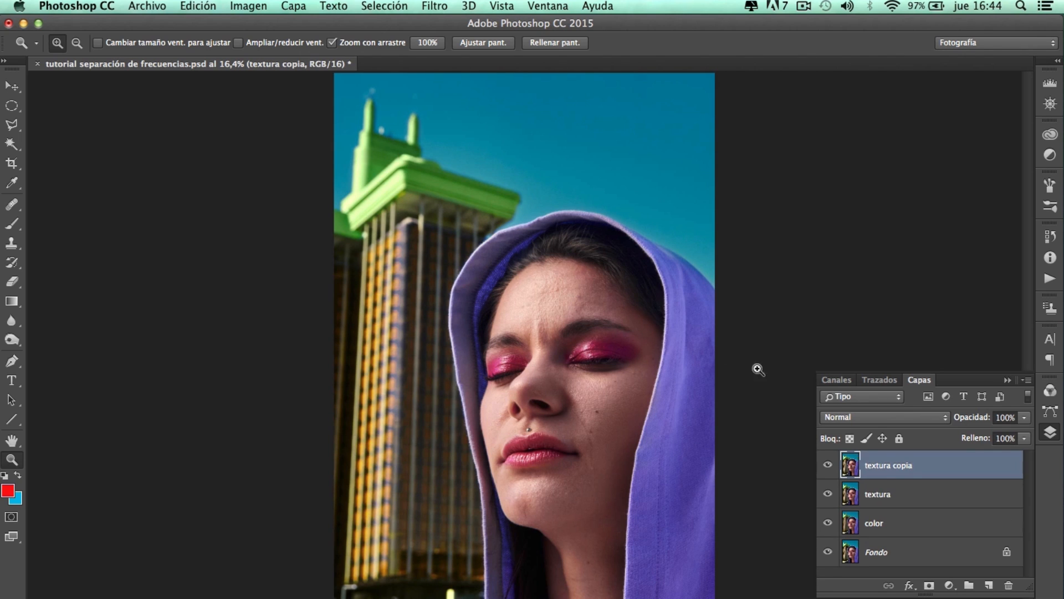
- Place the textura copy directly beneath the textura layer, hide textura, and rename the copy color 2
{"action": "left_click_drag", "start_coordinate": [856, 482], "coordinate": [859, 507]}
{"action": "left_click", "coordinate": [828, 464]}
{"action": "double_click", "coordinate": [885, 492]}
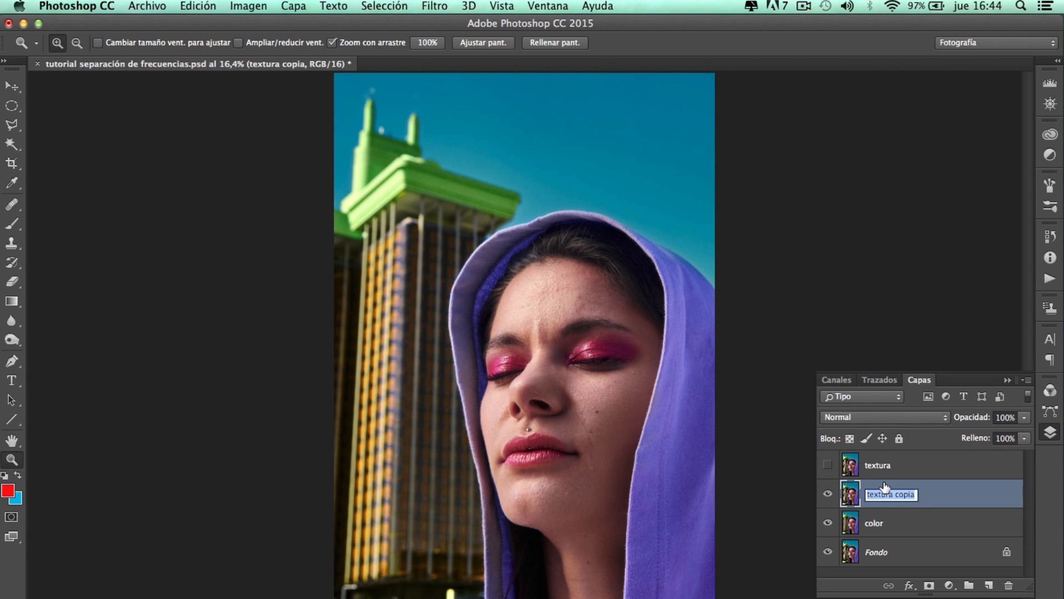
{"action": "type", "text": "color 2"}
{"action": "key", "text": "Return"}
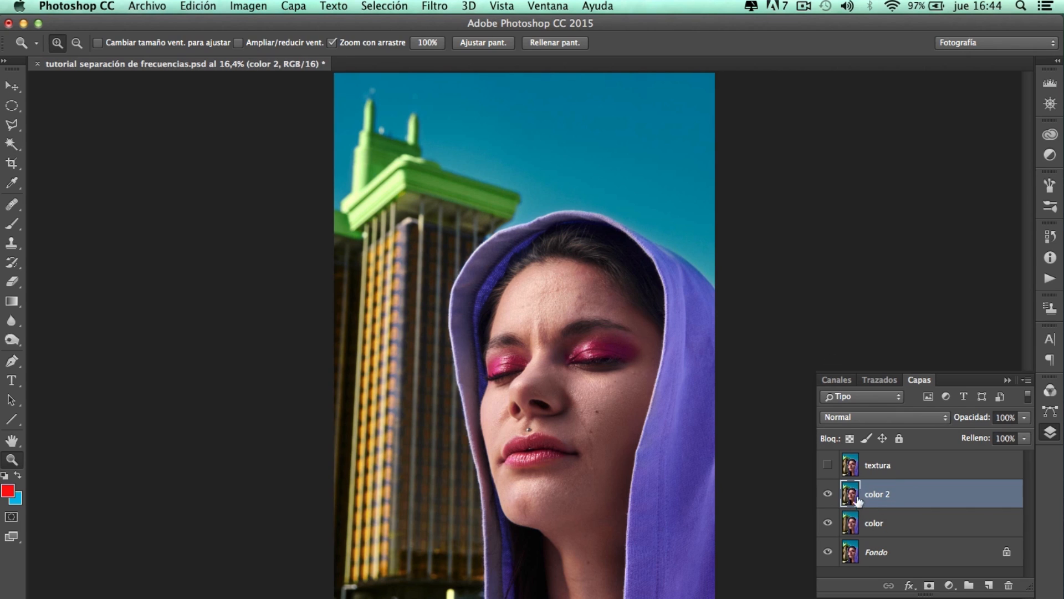
- Apply the Median noise filter to the color 2 layer with a radius of 17 pixels
{"action": "left_click", "coordinate": [435, 6]}
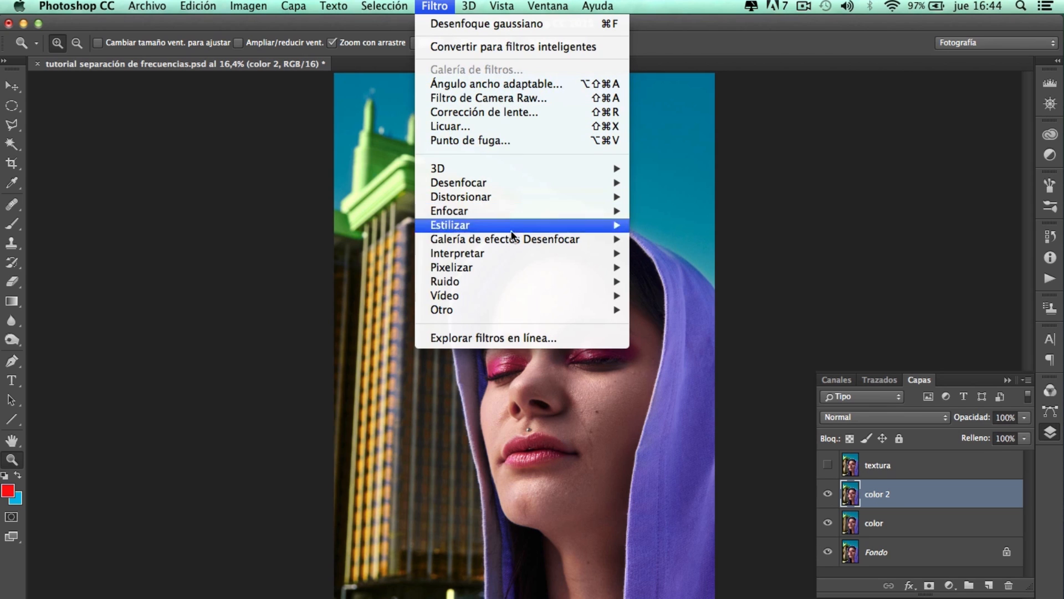
{"action": "mouse_move", "coordinate": [510, 280]}
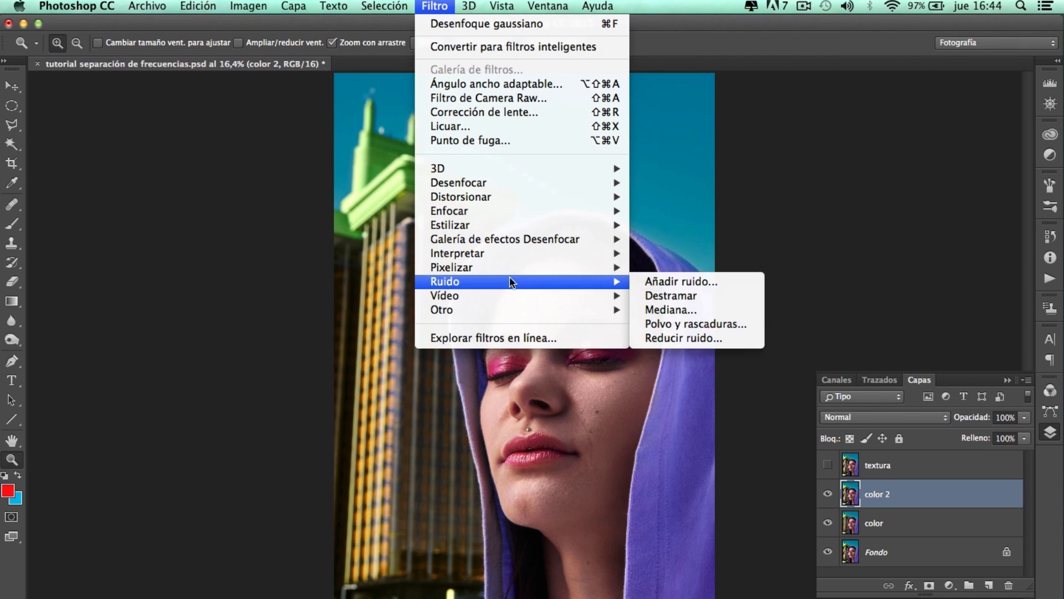
{"action": "left_click", "coordinate": [693, 309]}
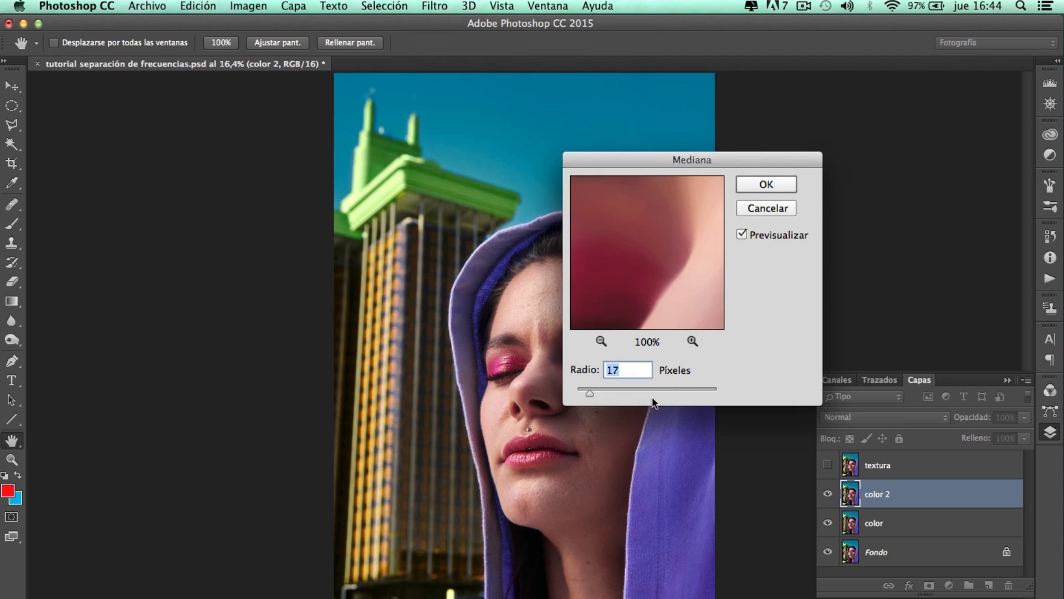
{"action": "left_click_drag", "start_coordinate": [608, 256], "coordinate": [673, 266]}
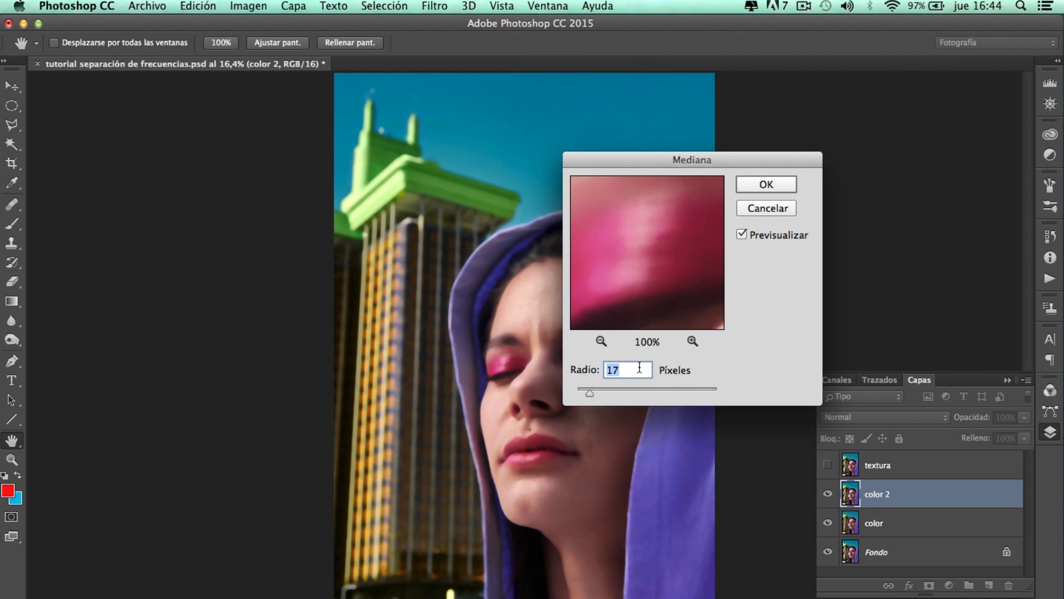
{"action": "left_click", "coordinate": [601, 341]}
{"action": "left_click", "coordinate": [601, 341]}
{"action": "left_click_drag", "start_coordinate": [636, 284], "coordinate": [667, 276]}
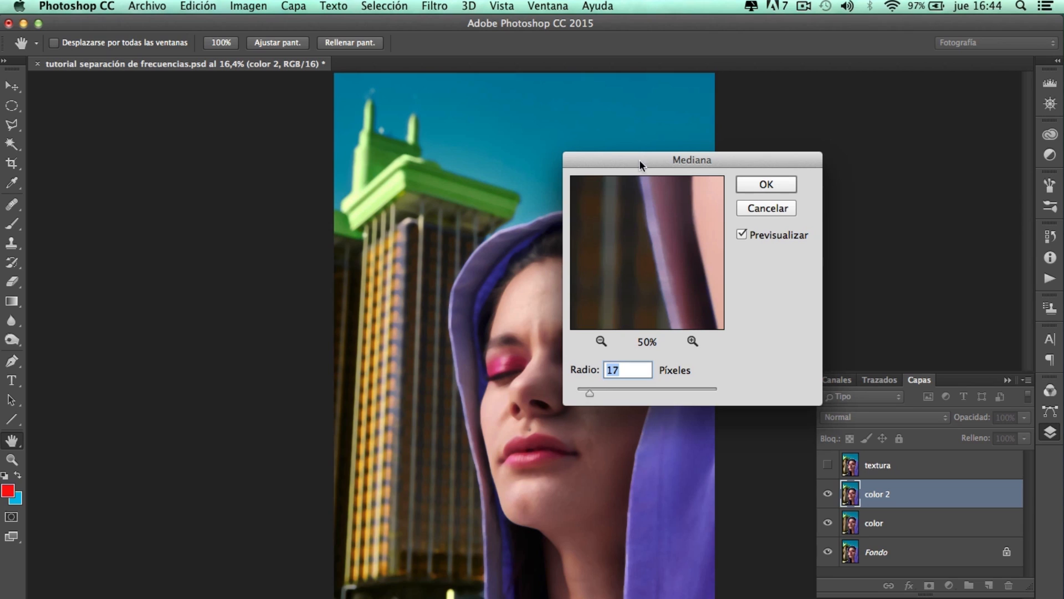
{"action": "left_click", "coordinate": [758, 184]}
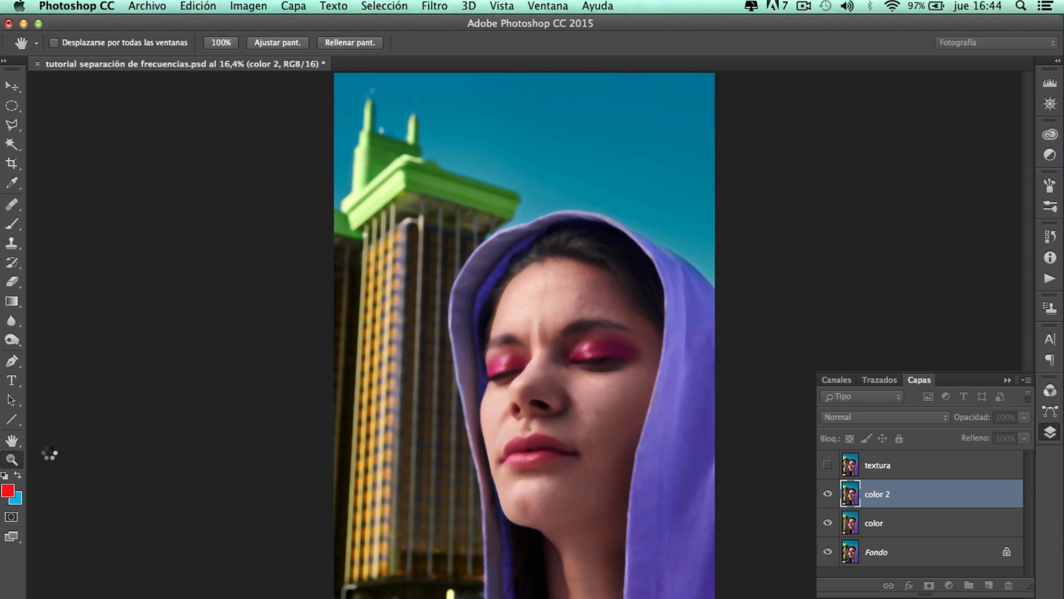
- Compare the Median-filtered color 2 layer with the Gaussian-blurred color layer around the face and hood edge by toggling color 2's visibility
{"action": "left_click_drag", "start_coordinate": [499, 382], "coordinate": [527, 391]}
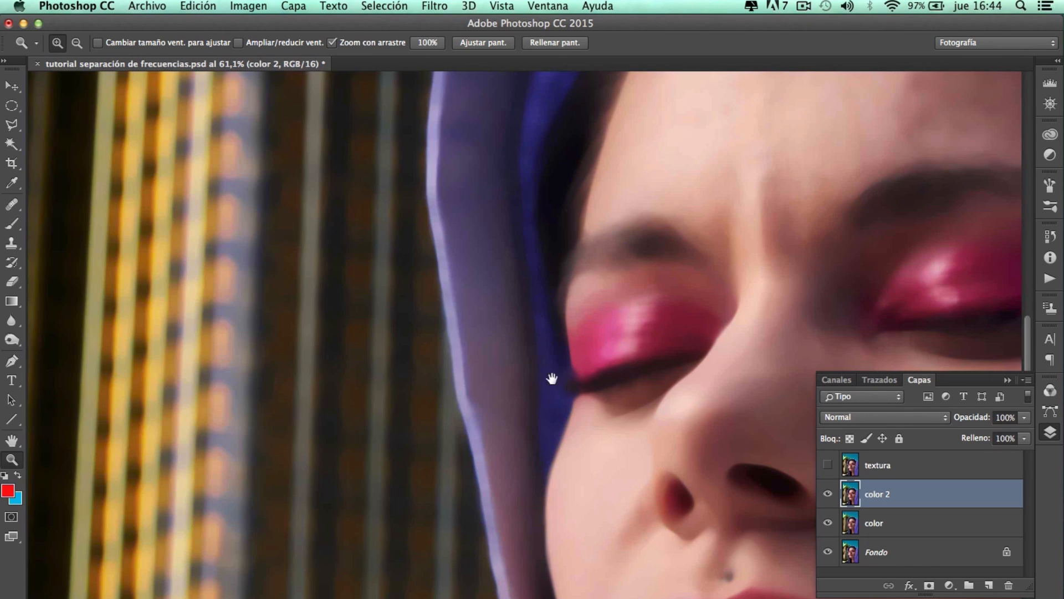
{"action": "left_click_drag", "start_coordinate": [549, 373], "coordinate": [584, 273]}
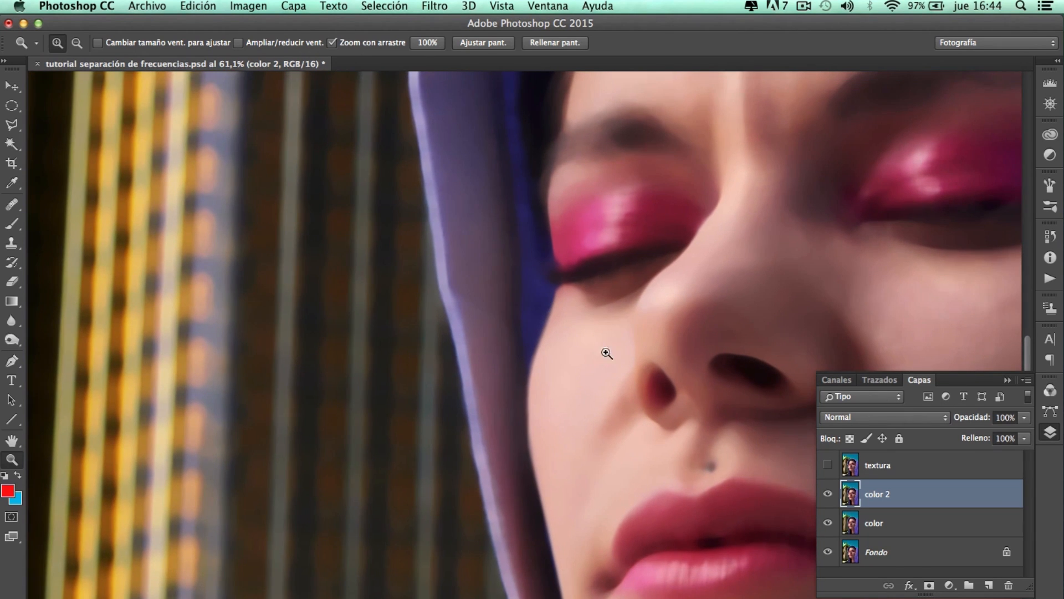
{"action": "left_click", "coordinate": [829, 495]}
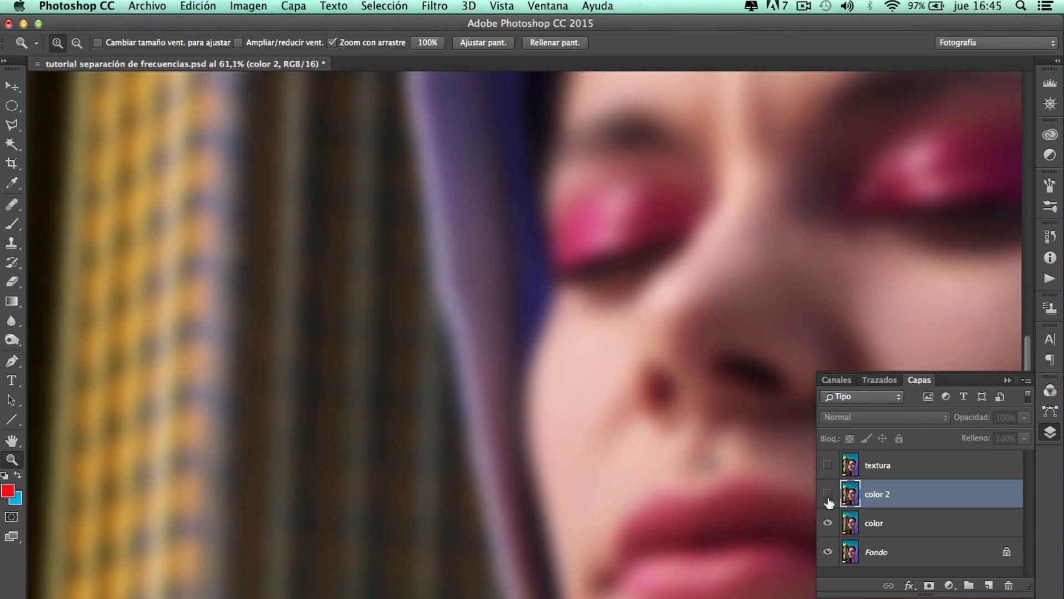
{"action": "left_click", "coordinate": [828, 495]}
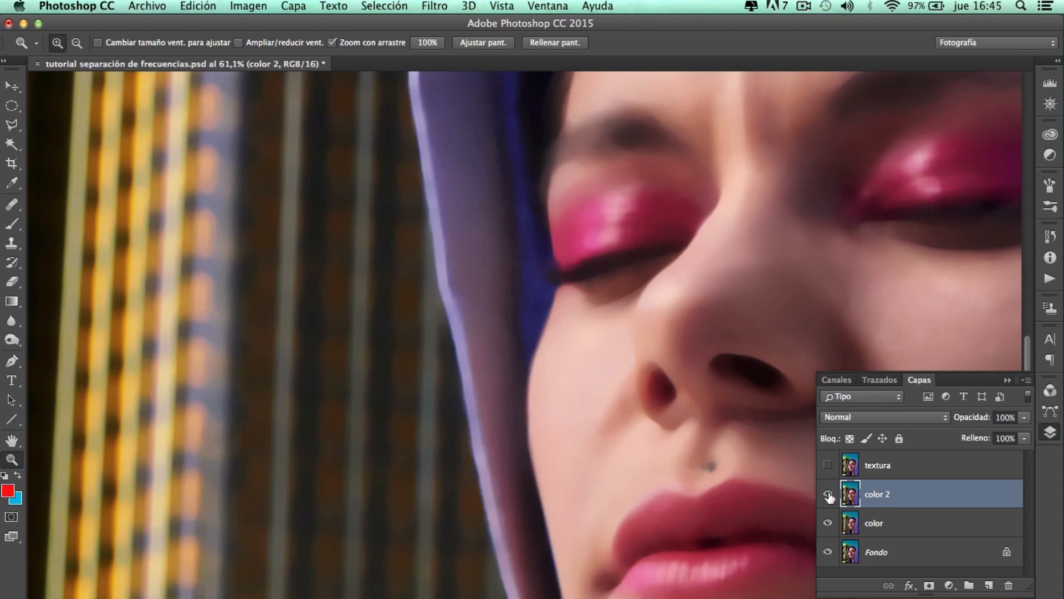
{"action": "left_click", "coordinate": [829, 495]}
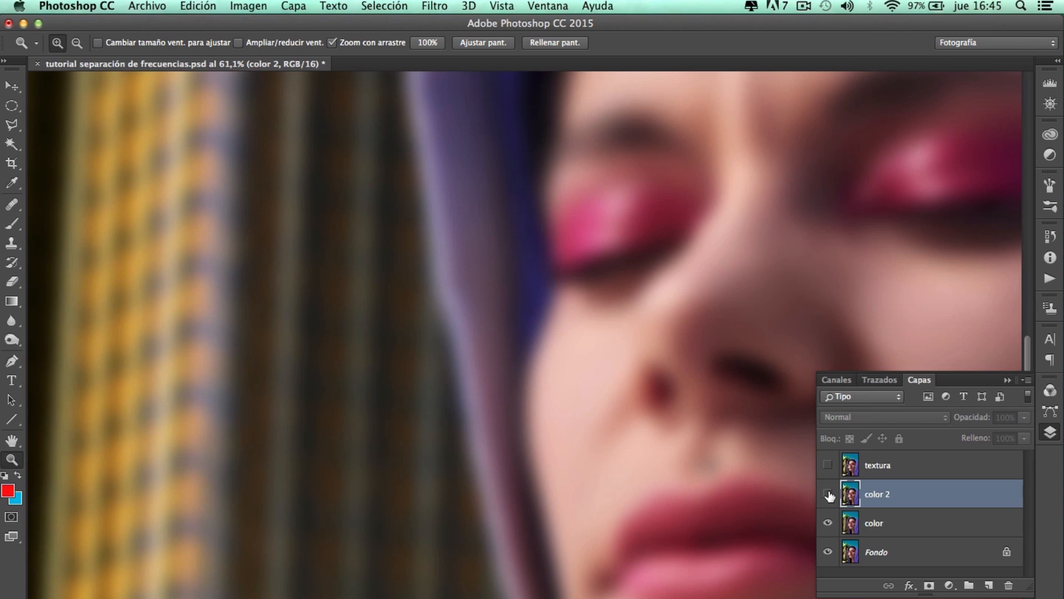
{"action": "left_click", "coordinate": [829, 495]}
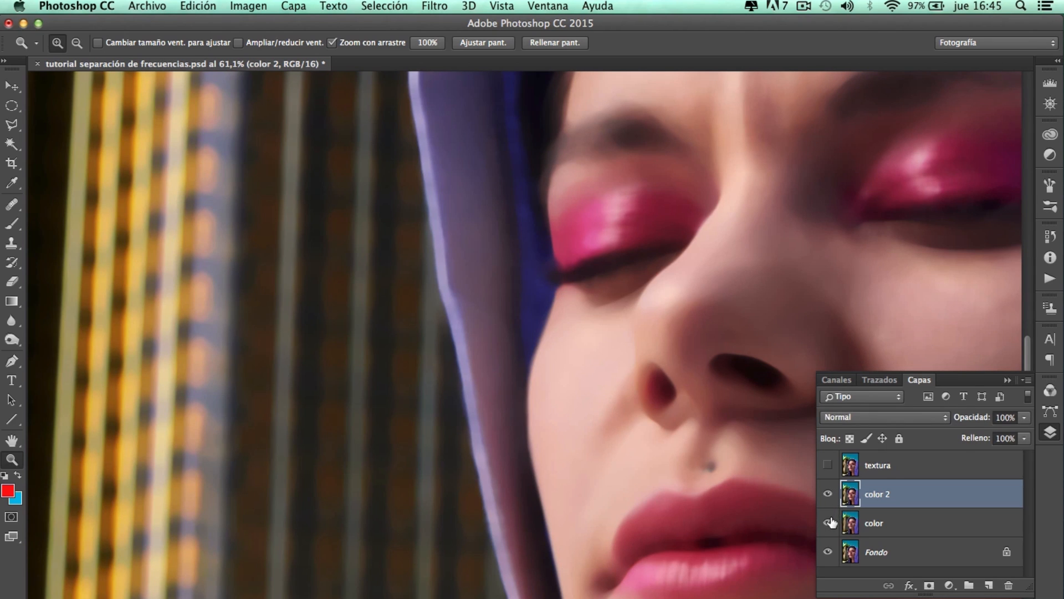
- Delete the Gaussian-blurred color layer and rename the Median-filtered color 2 layer as color
{"action": "left_click", "coordinate": [830, 496]}
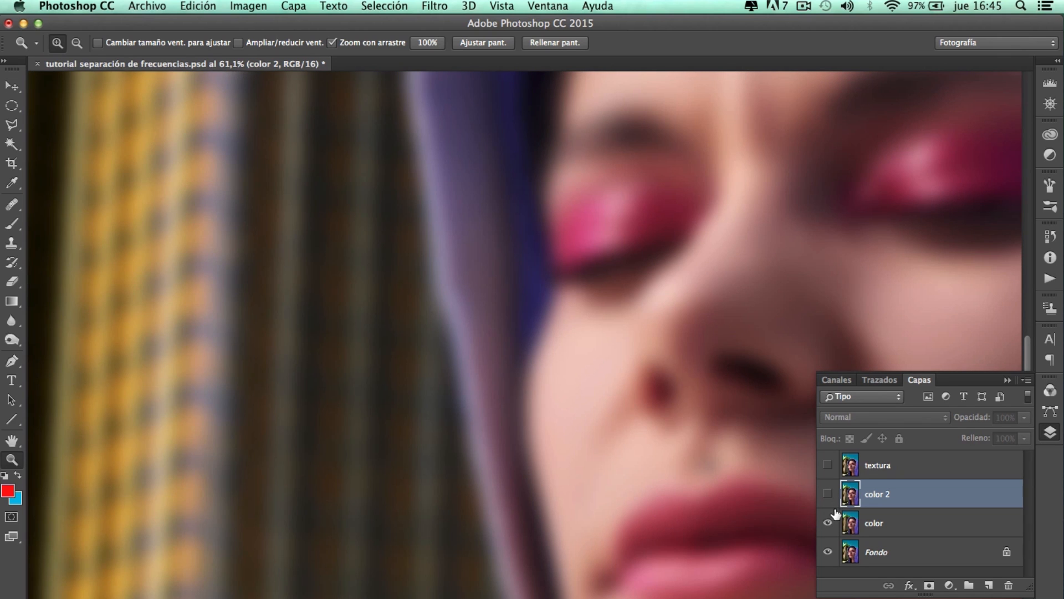
{"action": "left_click", "coordinate": [829, 495]}
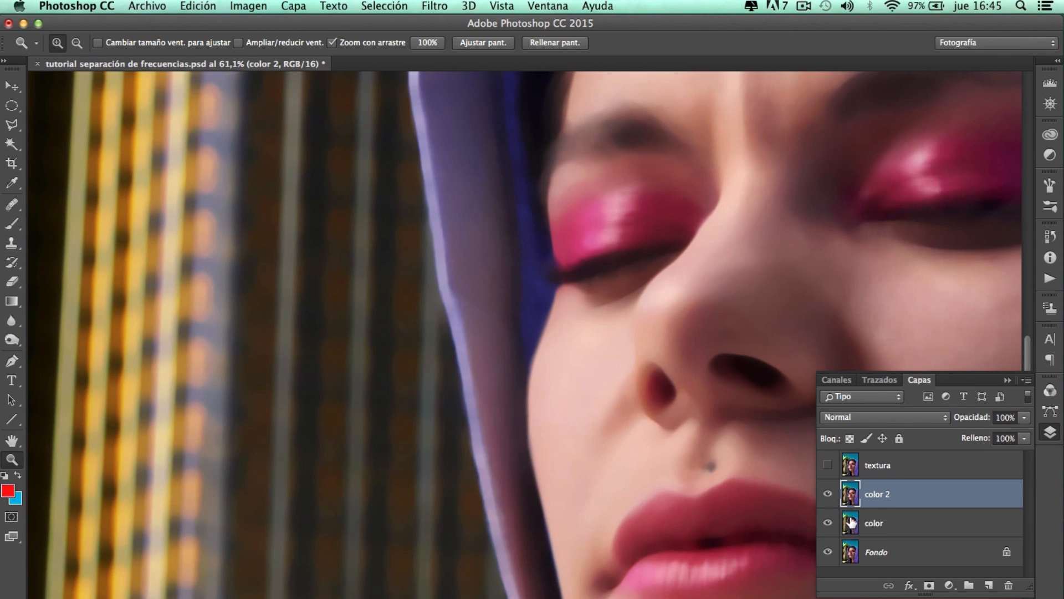
{"action": "left_click", "coordinate": [854, 526]}
{"action": "key", "text": "Delete"}
{"action": "double_click", "coordinate": [889, 493]}
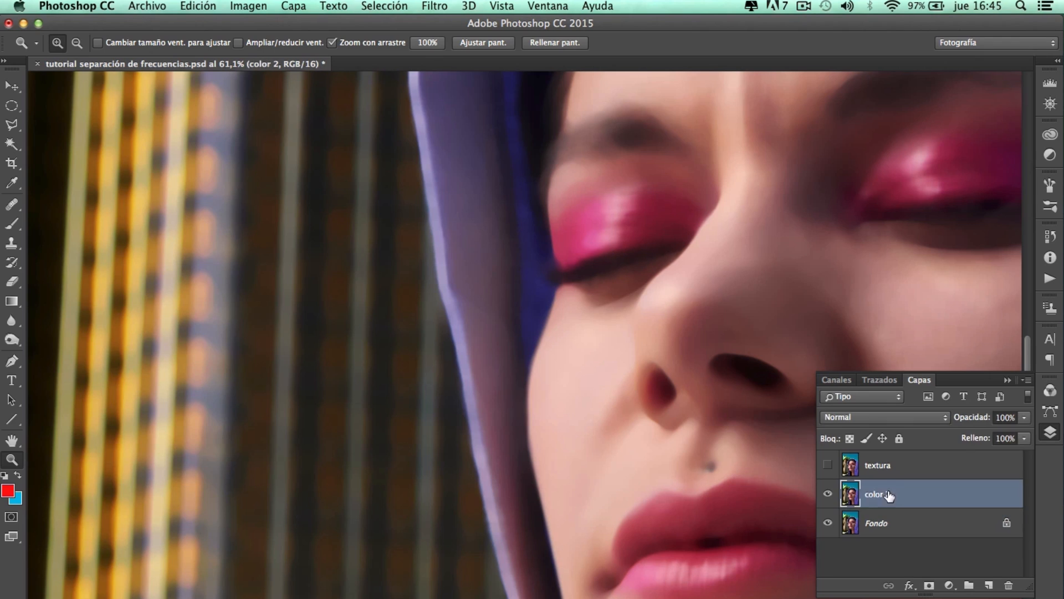
{"action": "key", "text": "Right"}
{"action": "left_click", "coordinate": [878, 563]}
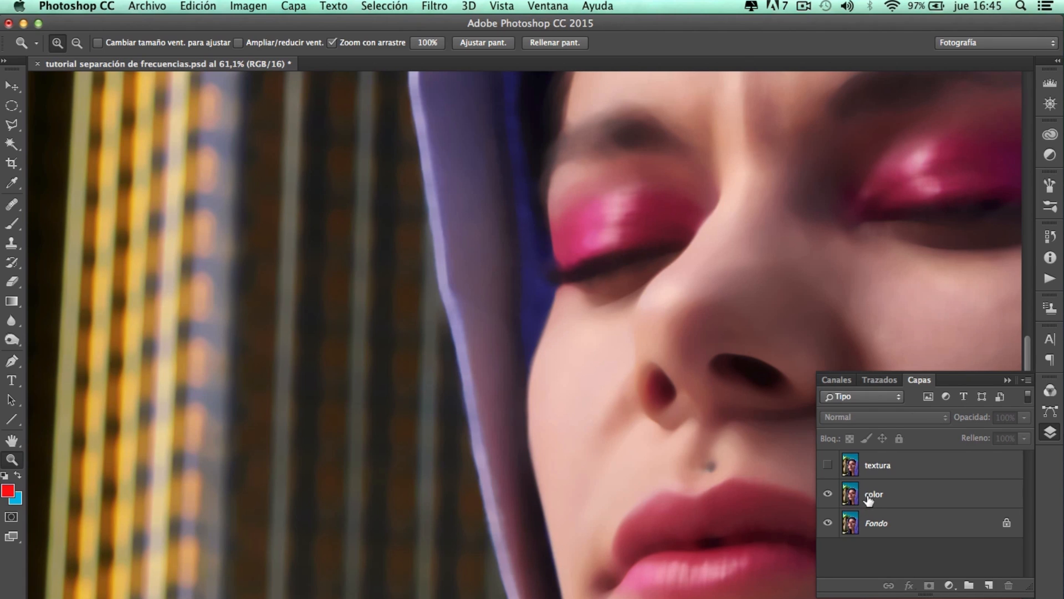
- Show and select the textura layer, toggling its visibility to compare it with the color layer
{"action": "left_click", "coordinate": [866, 499]}
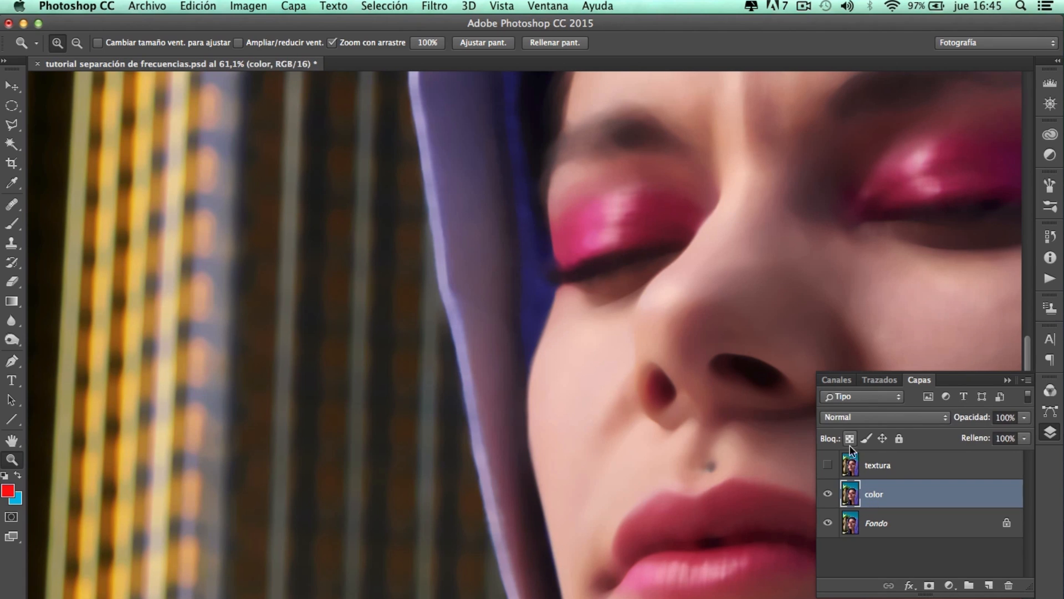
{"action": "left_click", "coordinate": [828, 466]}
{"action": "left_click", "coordinate": [858, 470]}
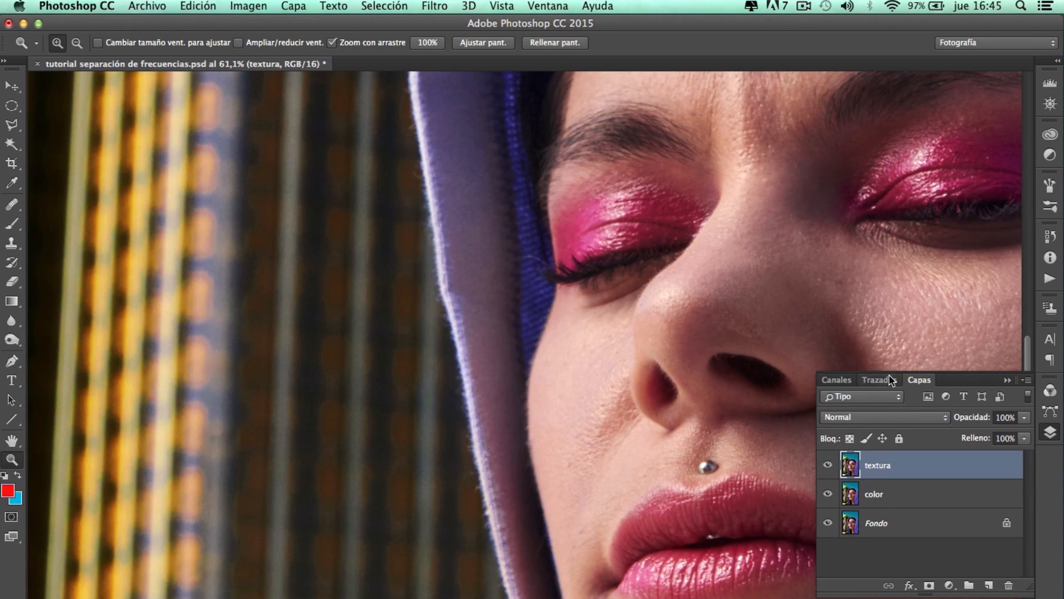
{"action": "left_click", "coordinate": [828, 464]}
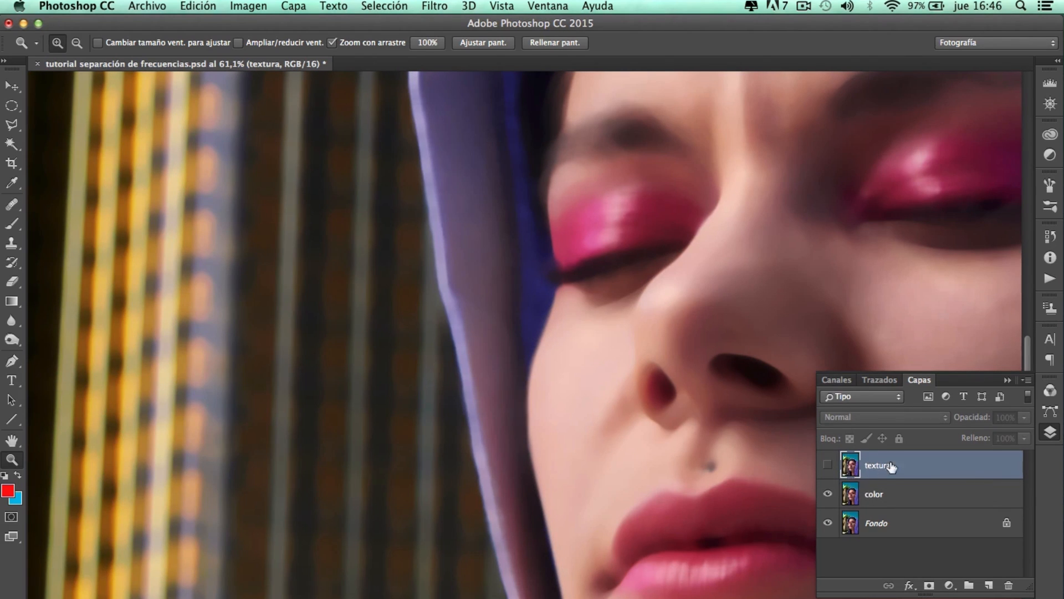
{"action": "left_click", "coordinate": [828, 464]}
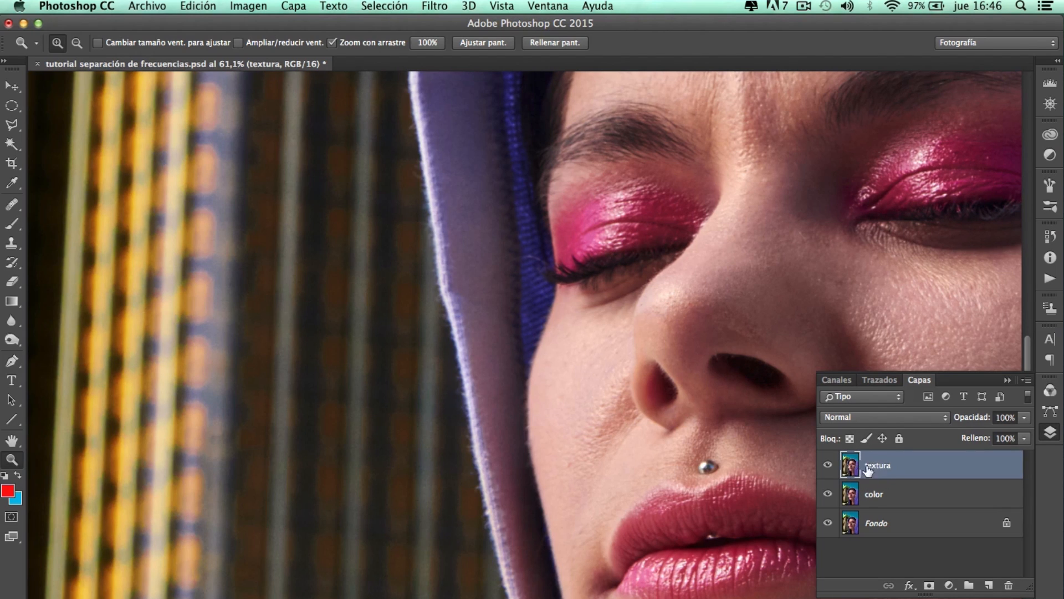
- Set up Apply Image on the textura layer with the inverted color layer as source, Añadir blending, scale 2 and offset 0
{"action": "left_click", "coordinate": [249, 5]}
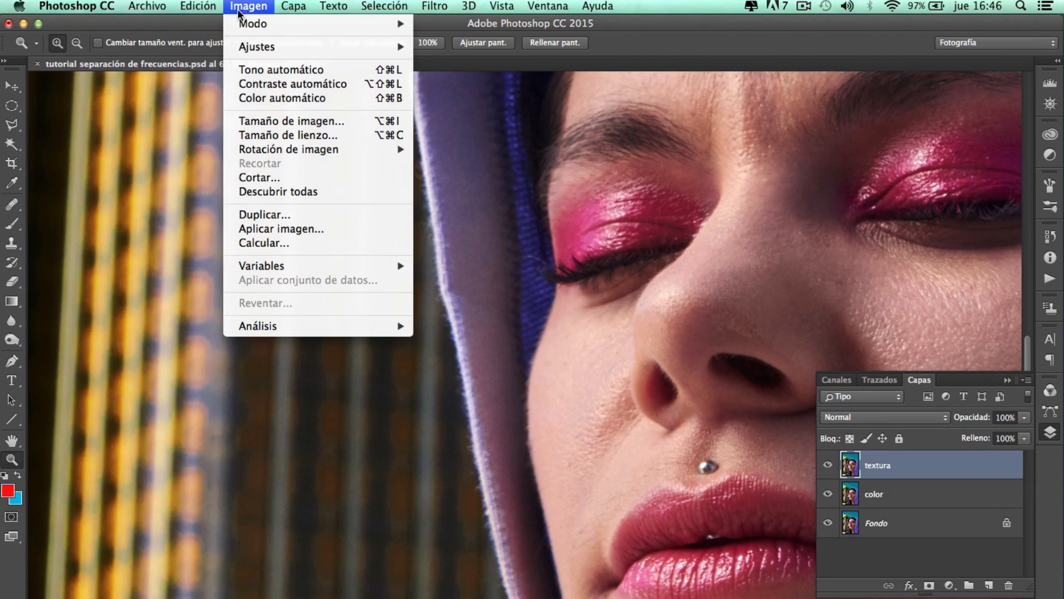
{"action": "left_click", "coordinate": [268, 230]}
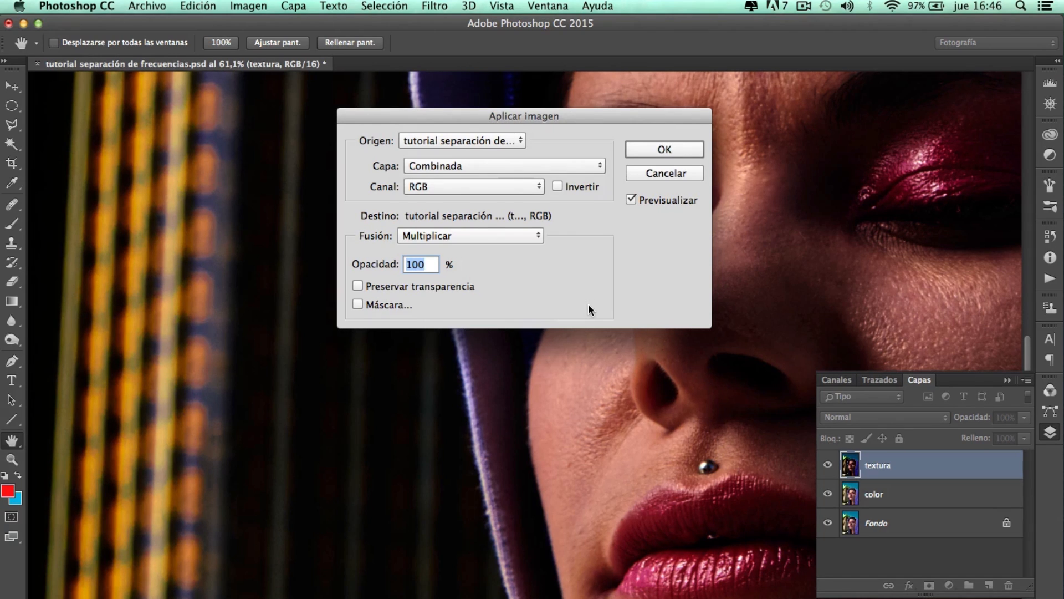
{"action": "left_click", "coordinate": [553, 164]}
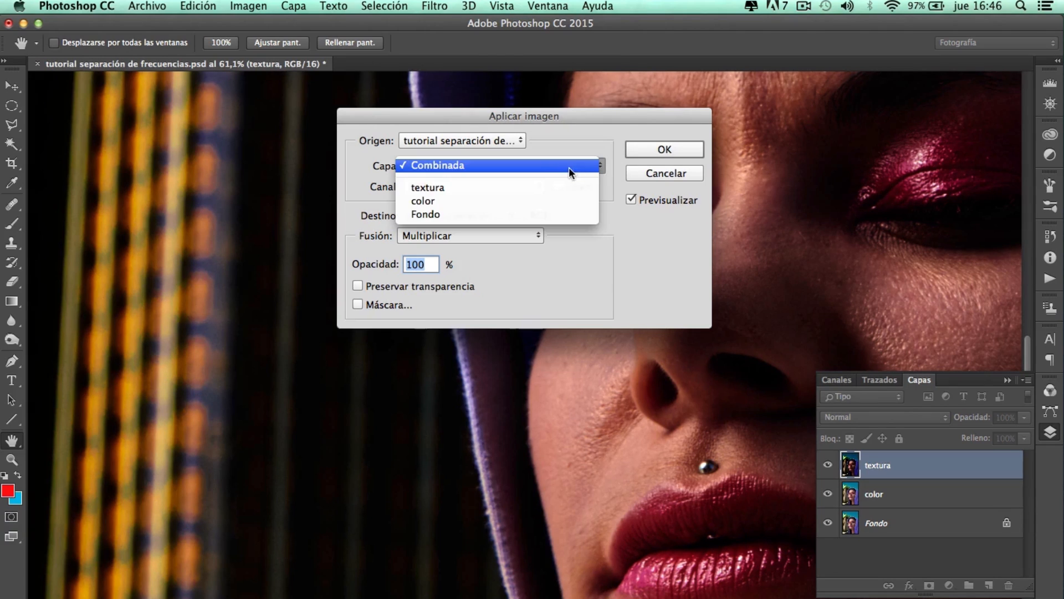
{"action": "left_click", "coordinate": [378, 181]}
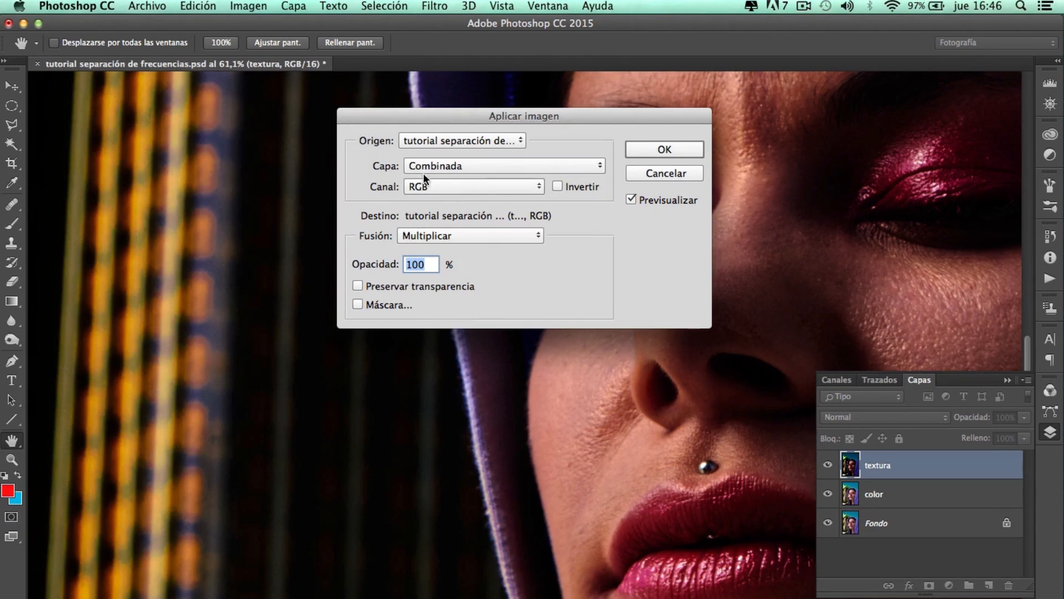
{"action": "left_click", "coordinate": [482, 165]}
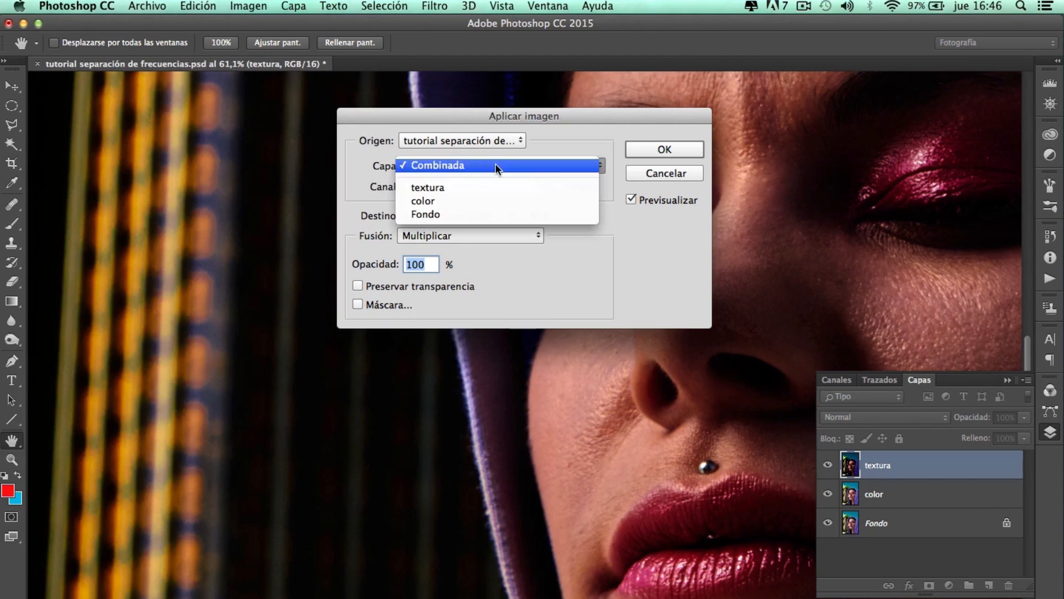
{"action": "left_click", "coordinate": [477, 201]}
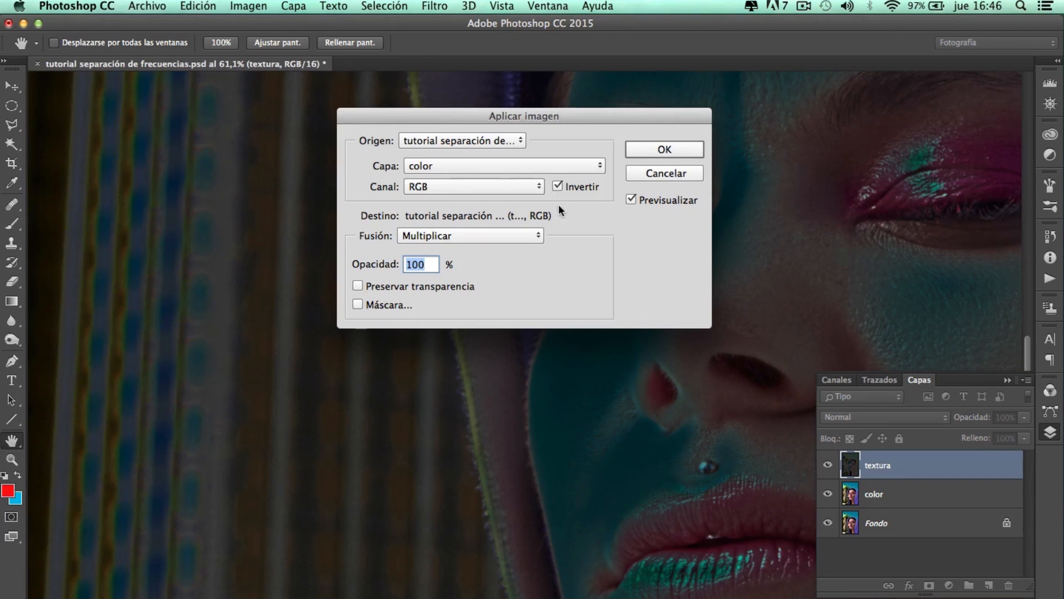
{"action": "left_click", "coordinate": [463, 238]}
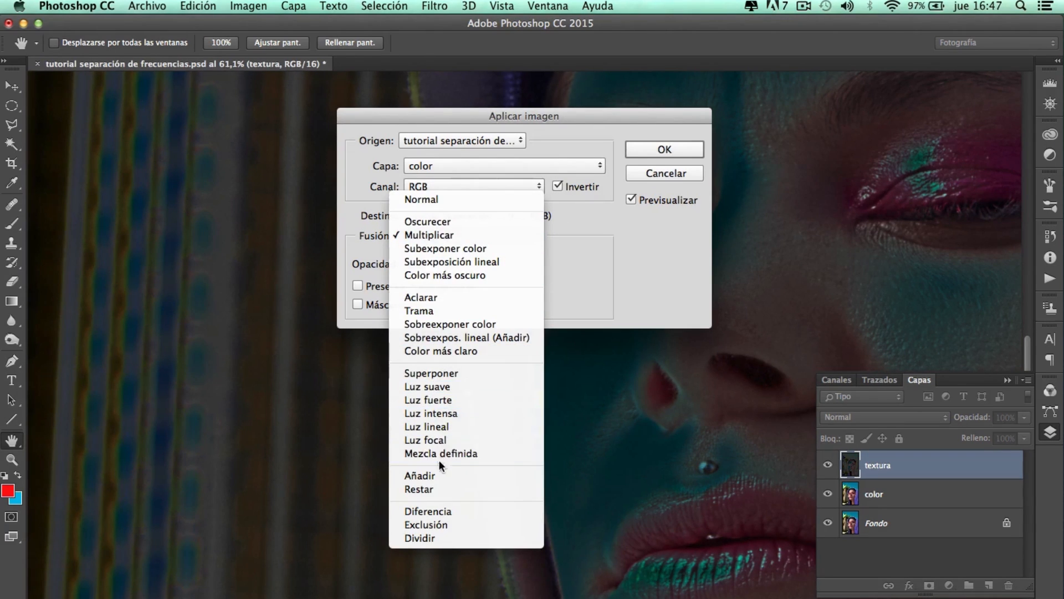
{"action": "left_click", "coordinate": [439, 476]}
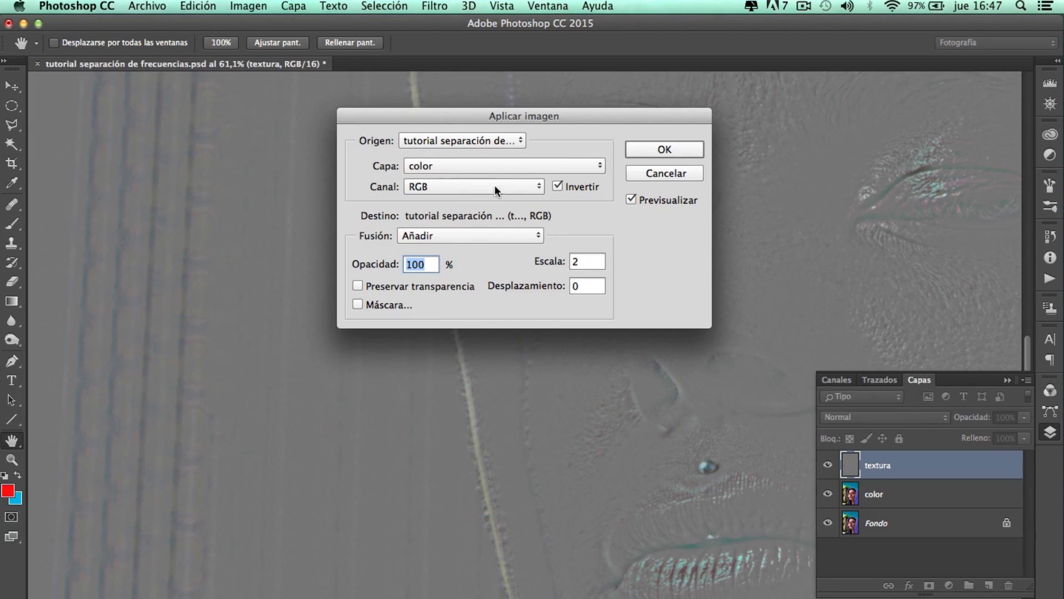
- Try the non-inverted alternative in Apply Image, using Restar blending with scale 2 and offset 128
{"action": "left_click", "coordinate": [557, 186]}
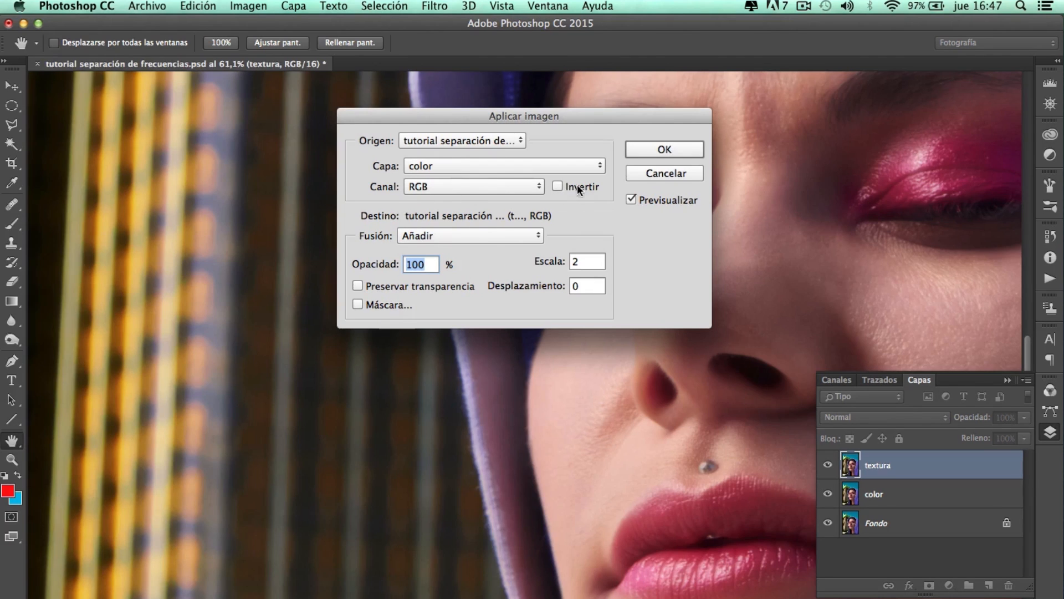
{"action": "left_click", "coordinate": [491, 235]}
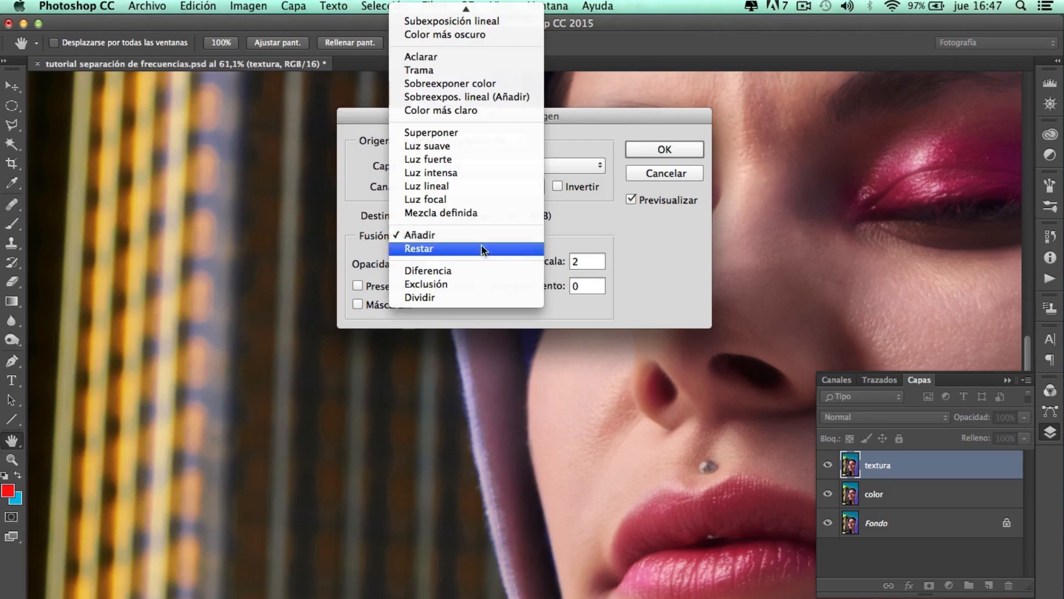
{"action": "left_click", "coordinate": [442, 250]}
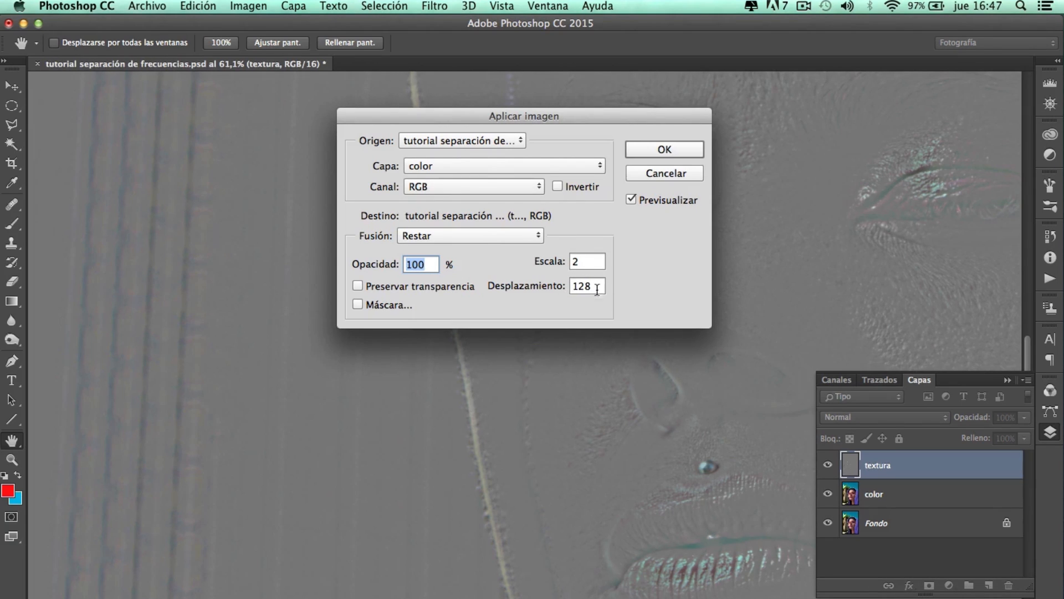
- Return the Apply Image blending to Añadir with the source inverted, and apply it to the textura layer
{"action": "left_click", "coordinate": [493, 235]}
{"action": "left_click", "coordinate": [454, 216]}
{"action": "left_click", "coordinate": [558, 187]}
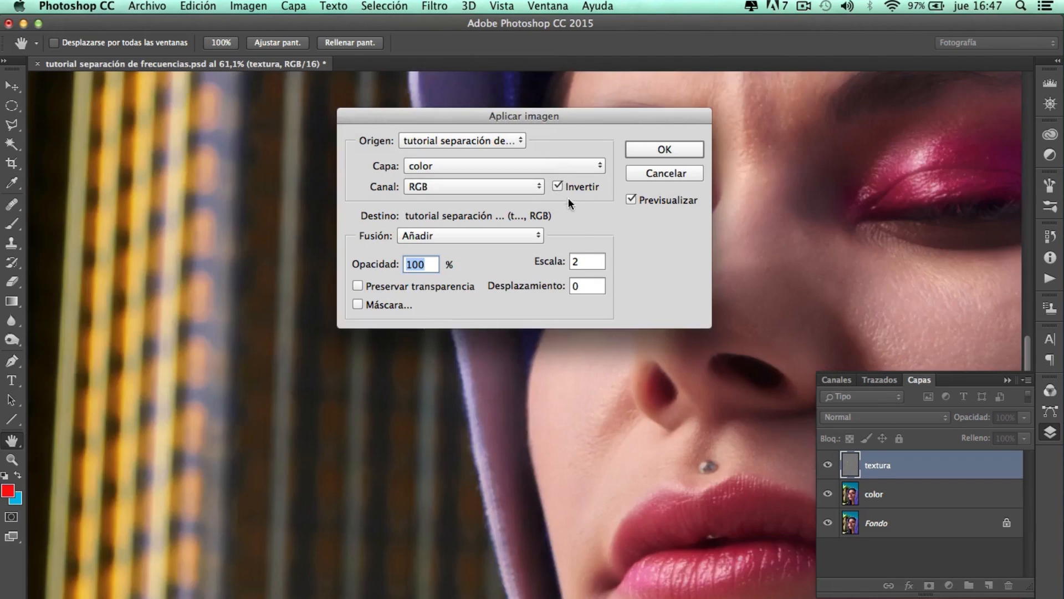
{"action": "left_click", "coordinate": [664, 150]}
- Examine the skin detail held in the textura layer around the eyes, nose, cheek and lips
{"action": "key", "text": "z"}
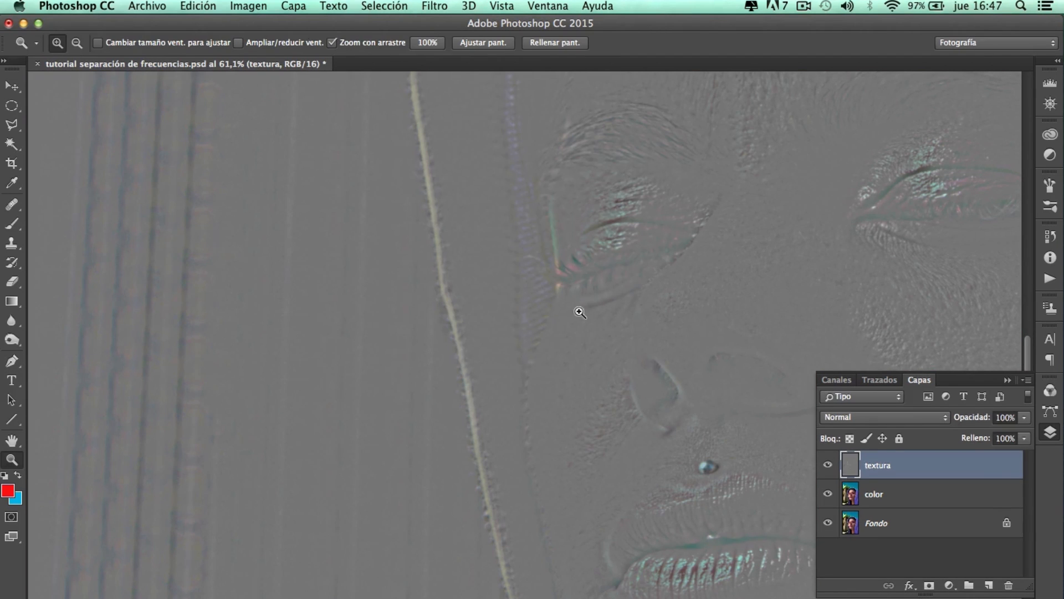
{"action": "left_click_drag", "start_coordinate": [673, 312], "coordinate": [406, 274]}
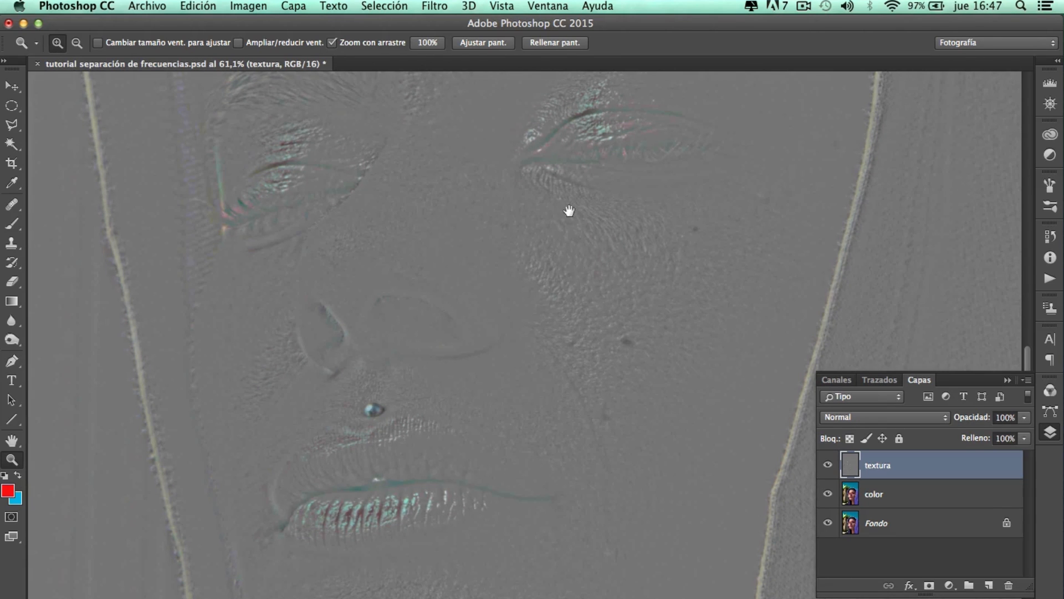
{"action": "left_click_drag", "start_coordinate": [567, 224], "coordinate": [523, 290]}
{"action": "left_click_drag", "start_coordinate": [468, 333], "coordinate": [565, 382]}
{"action": "left_click", "coordinate": [572, 385], "text": "alt"}
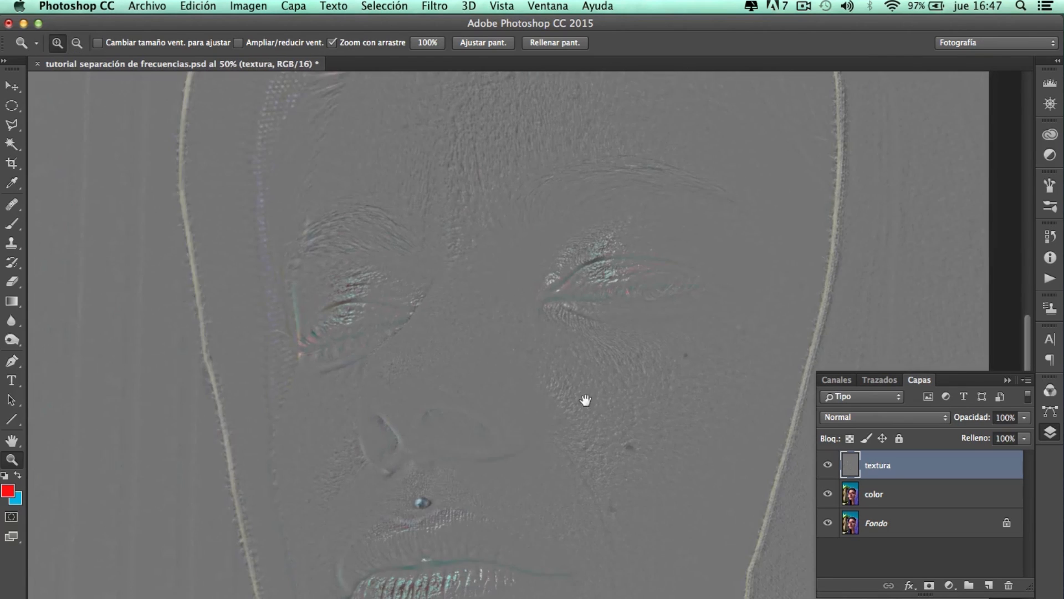
{"action": "scroll", "coordinate": [554, 364], "scroll_direction": "down", "scroll_amount": 4}
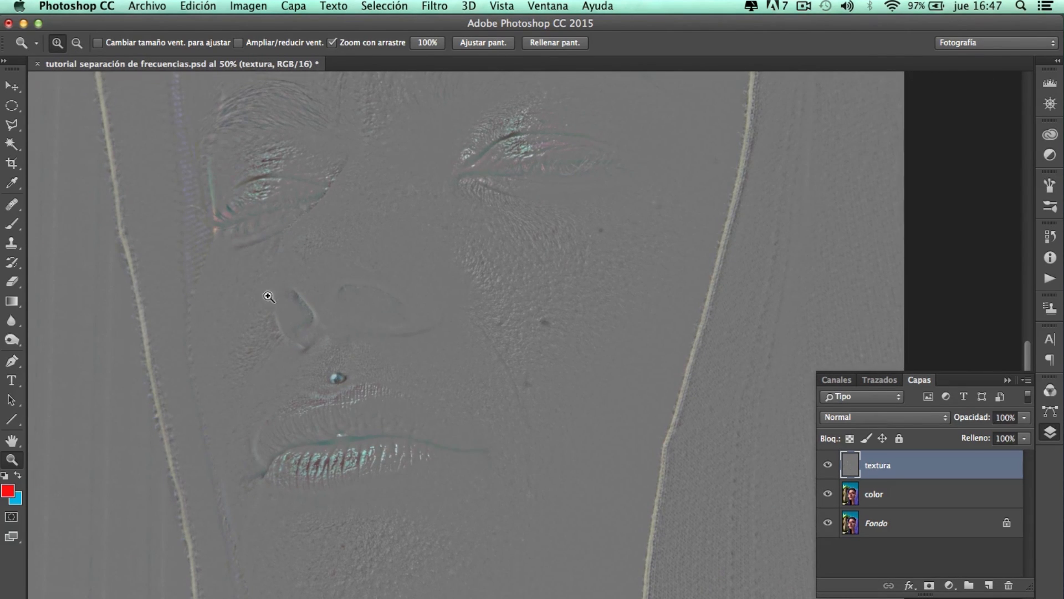
{"action": "left_click_drag", "start_coordinate": [492, 253], "coordinate": [495, 228]}
{"action": "left_click_drag", "start_coordinate": [382, 266], "coordinate": [623, 254]}
{"action": "left_click_drag", "start_coordinate": [629, 191], "coordinate": [472, 368]}
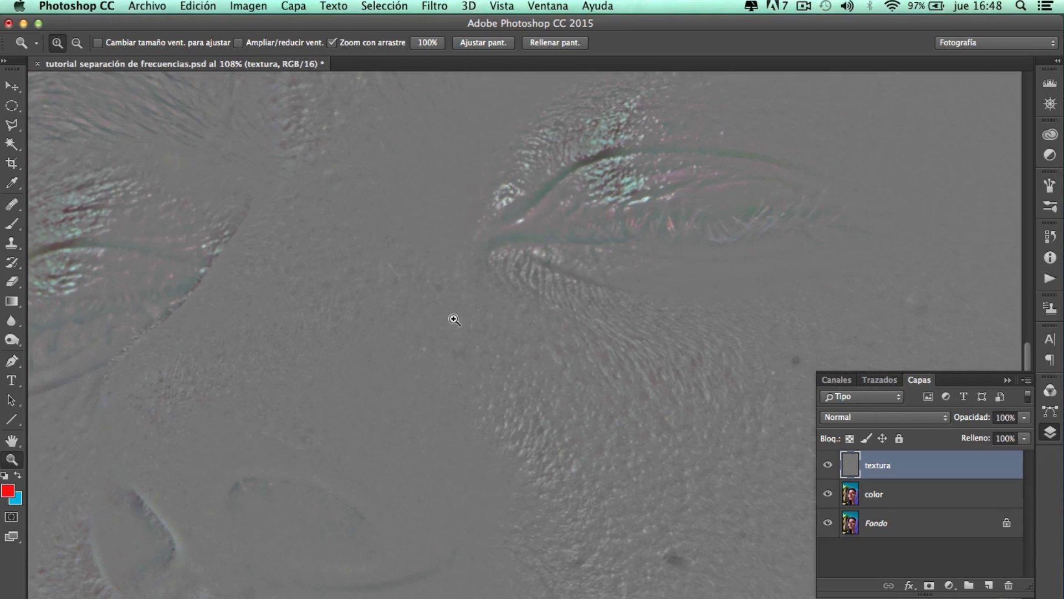
{"action": "left_click_drag", "start_coordinate": [357, 447], "coordinate": [514, 193]}
{"action": "scroll", "coordinate": [427, 408], "scroll_direction": "right", "scroll_amount": 5}
{"action": "scroll", "coordinate": [428, 408], "scroll_direction": "down", "scroll_amount": 3}
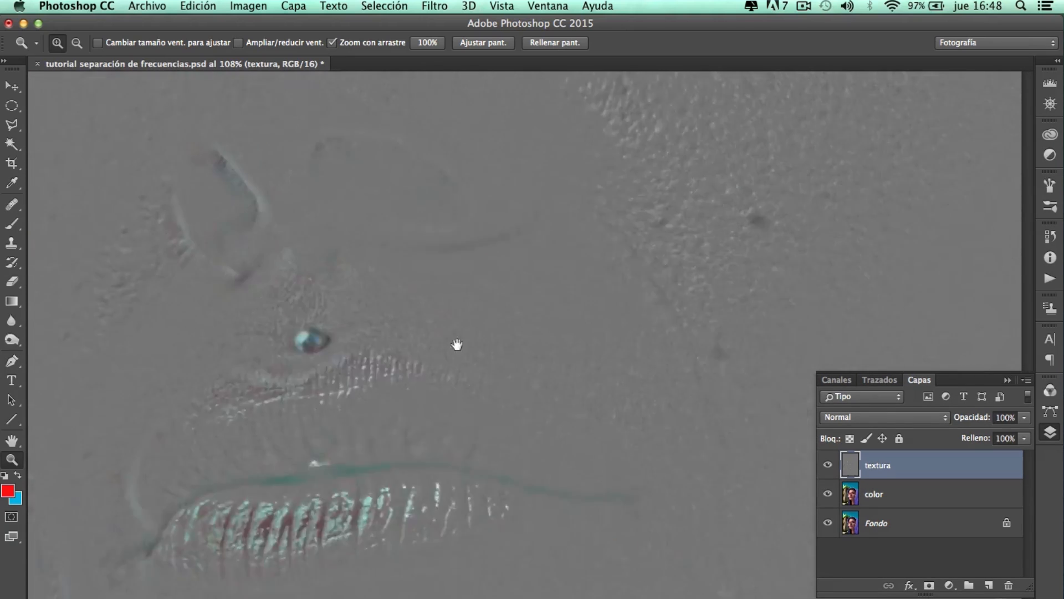
- Compare the textura layer with the color layer around the nose and cheek by toggling textura's visibility
{"action": "left_click", "coordinate": [829, 465]}
{"action": "left_click_drag", "start_coordinate": [521, 176], "coordinate": [443, 252]}
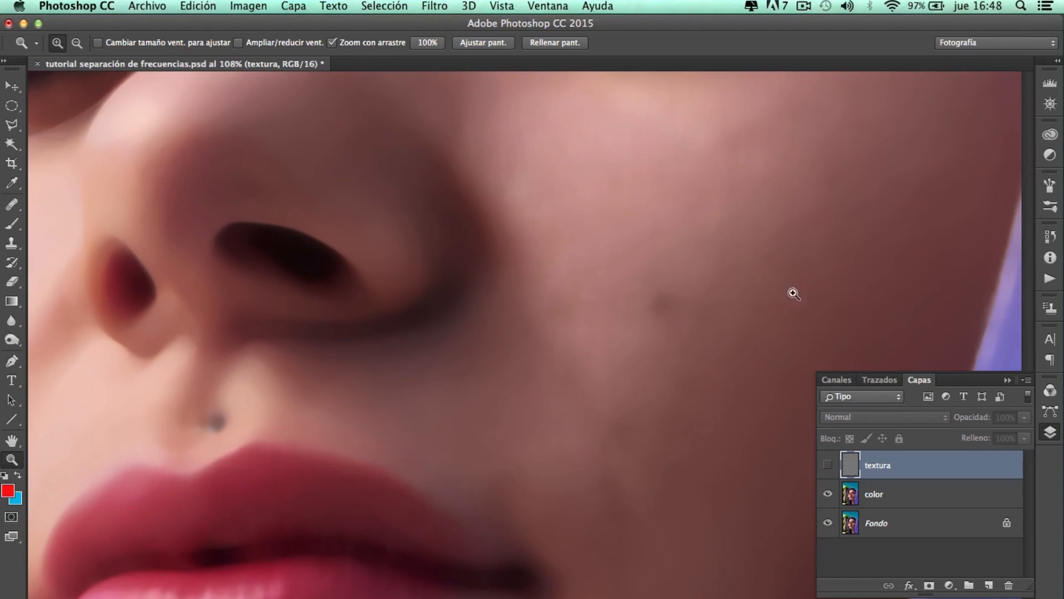
{"action": "left_click", "coordinate": [829, 464]}
{"action": "left_click", "coordinate": [828, 465]}
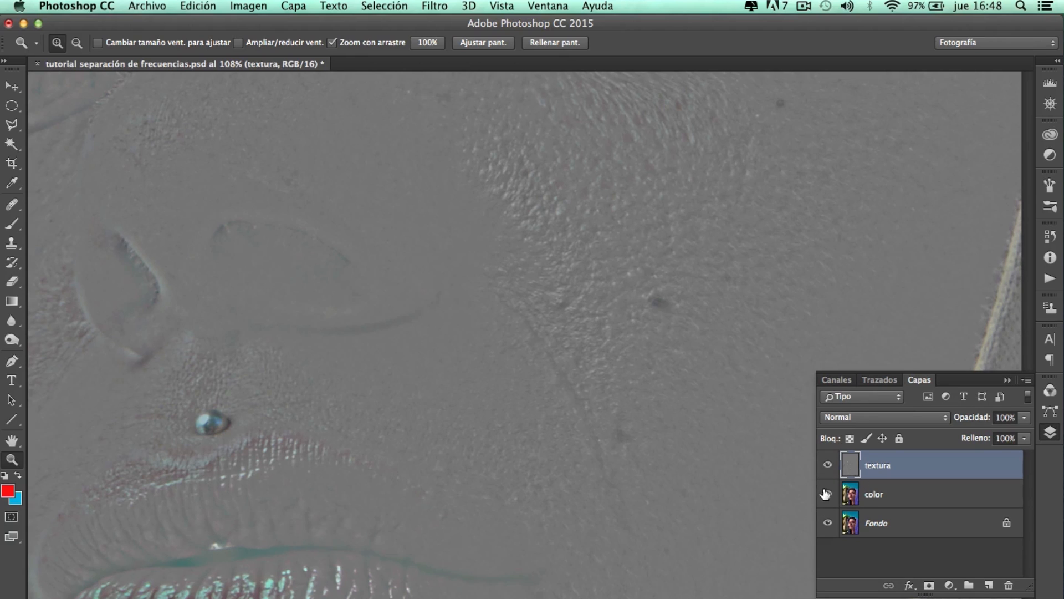
{"action": "left_click_drag", "start_coordinate": [829, 465], "coordinate": [827, 494]}
- Set the textura layer's blend mode to Luz lineal
{"action": "left_click", "coordinate": [854, 418]}
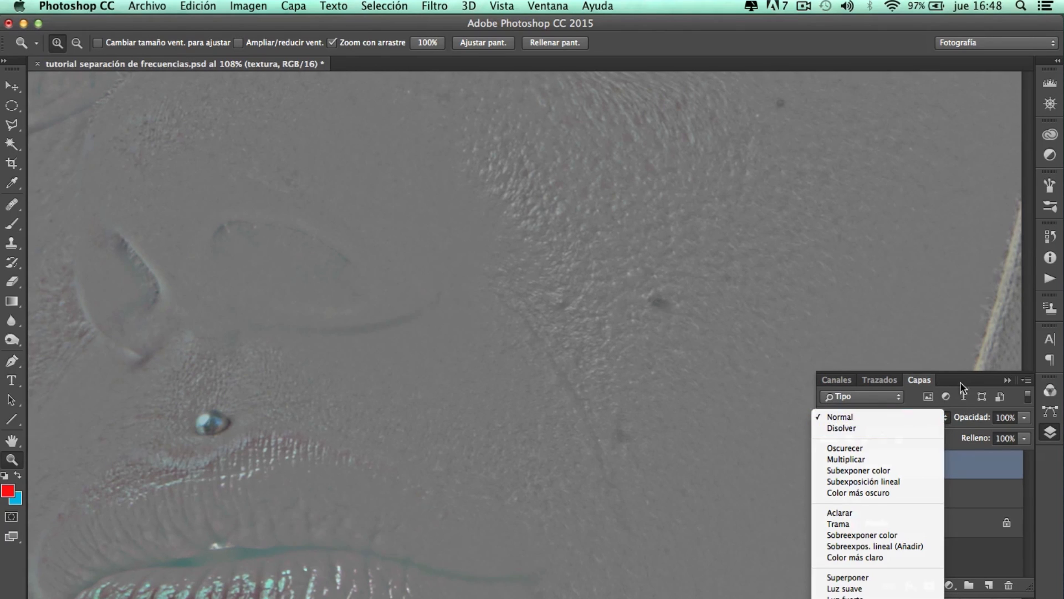
{"action": "left_click", "coordinate": [915, 418]}
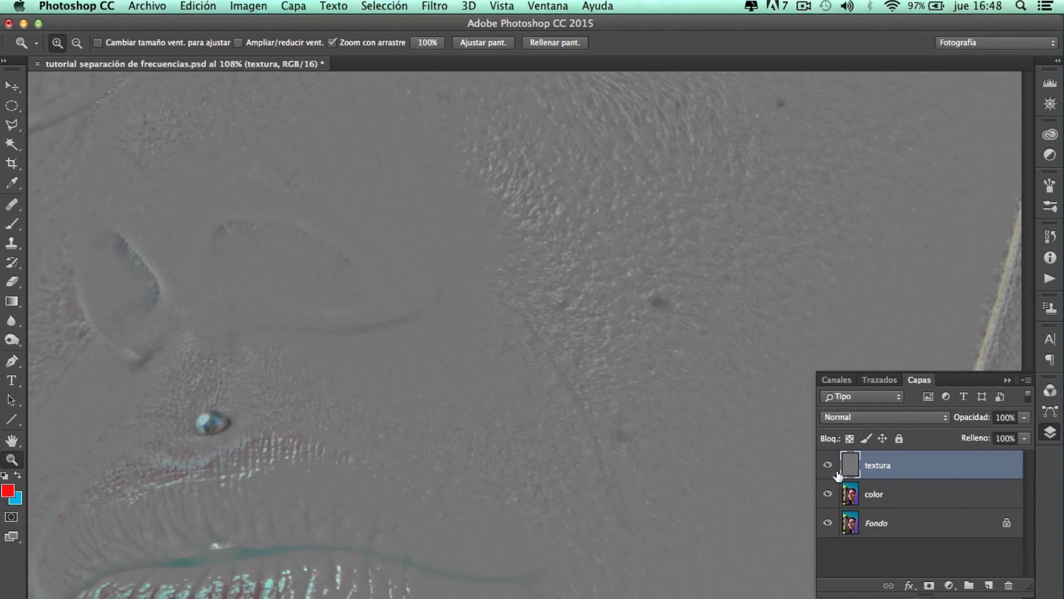
{"action": "left_click", "coordinate": [864, 419]}
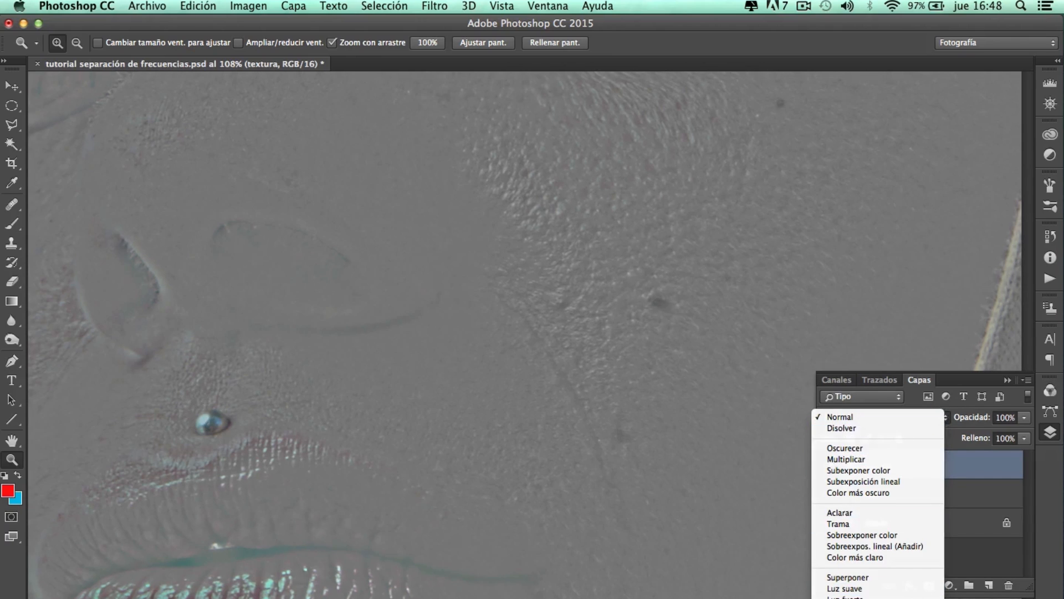
{"action": "scroll", "coordinate": [875, 551], "scroll_direction": "down", "scroll_amount": 3}
{"action": "left_click", "coordinate": [858, 553]}
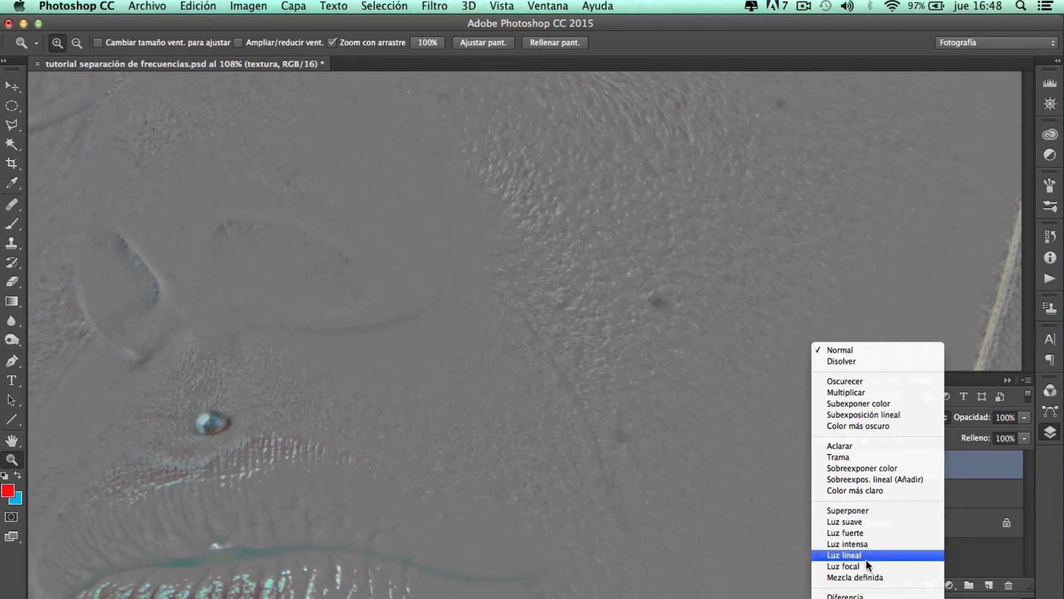
- Group the textura and color layers together above the Fondo layer
{"action": "left_click", "coordinate": [702, 347], "text": "alt"}
{"action": "left_click", "coordinate": [702, 347], "text": "alt"}
{"action": "left_click", "coordinate": [704, 355], "text": "alt"}
{"action": "left_click", "coordinate": [708, 367], "text": "alt"}
{"action": "left_click_drag", "start_coordinate": [707, 322], "coordinate": [567, 424]}
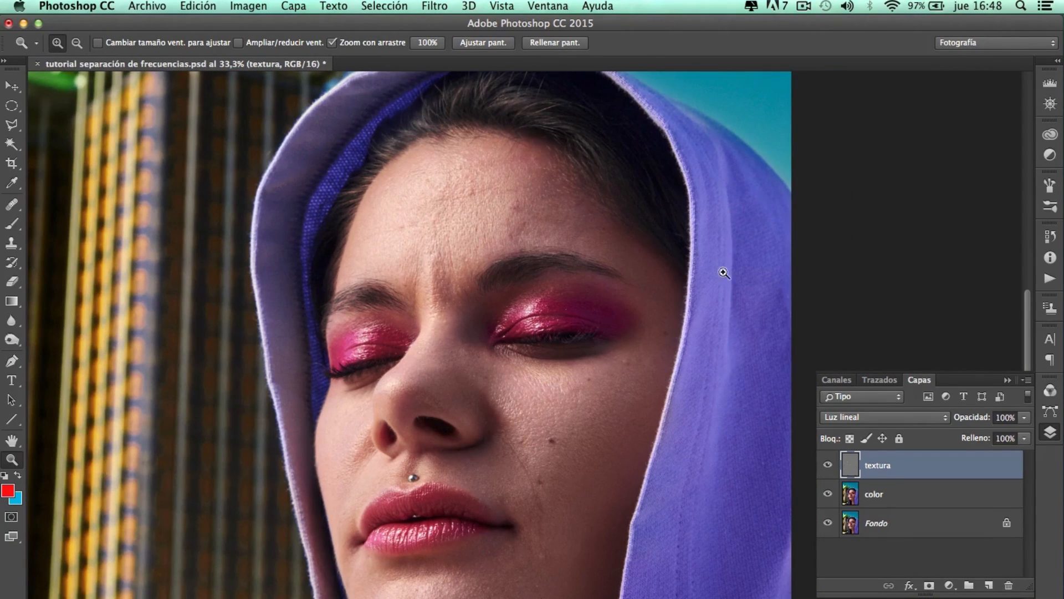
{"action": "left_click", "coordinate": [893, 493], "text": "shift"}
{"action": "key", "text": "ctrl+g"}
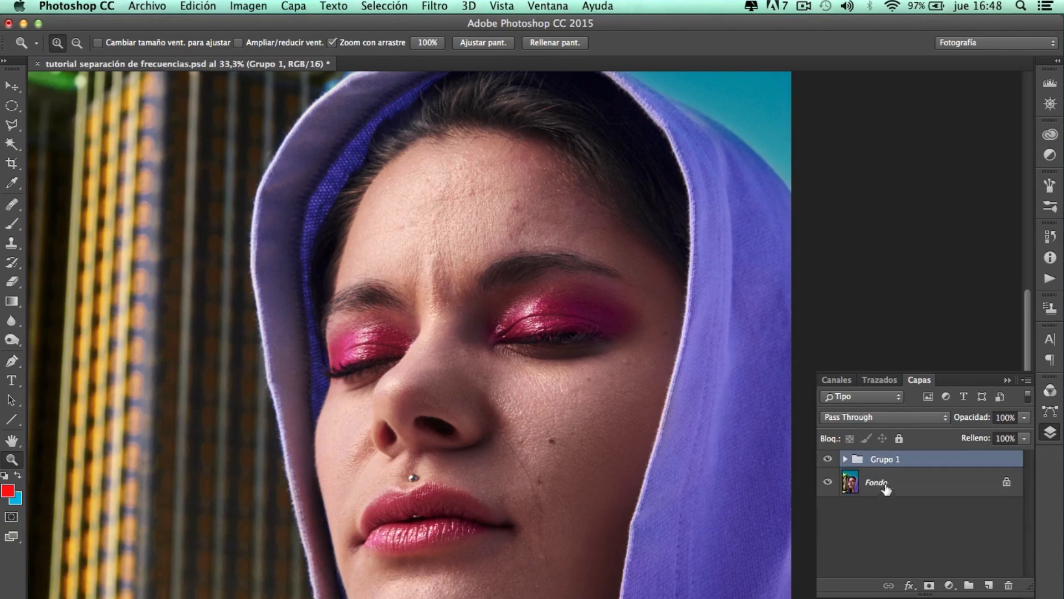
- Compare the layer group with the original Fondo image by toggling the group's visibility, and expand the group
{"action": "left_click", "coordinate": [829, 460]}
{"action": "left_click", "coordinate": [828, 460]}
{"action": "left_click", "coordinate": [828, 459]}
{"action": "left_click", "coordinate": [846, 459]}
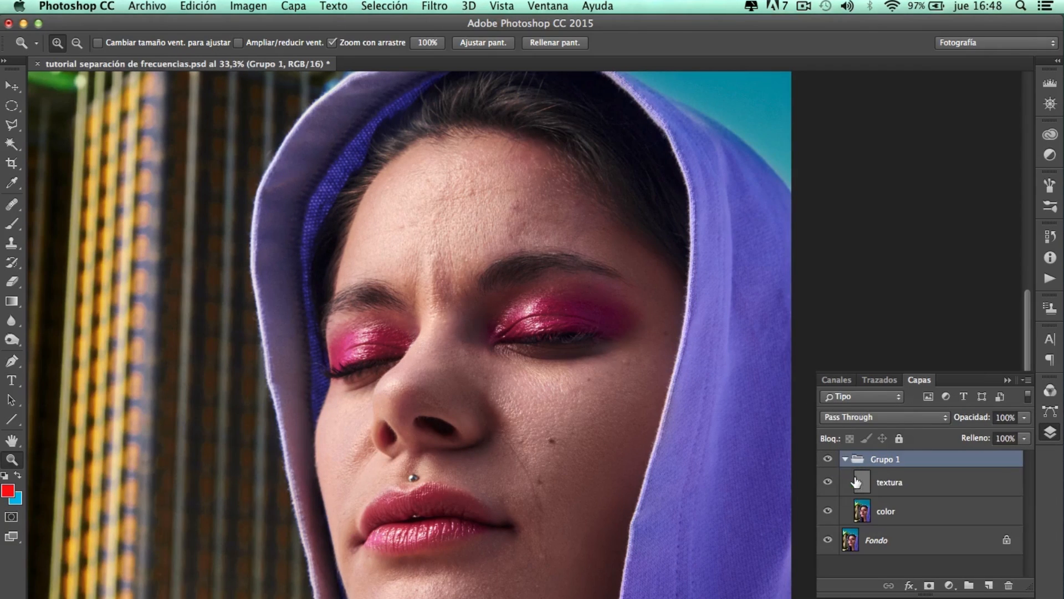
- Check the separate effect of the textura and color layers by toggling their visibility, and collapse the group
{"action": "left_click", "coordinate": [828, 482]}
{"action": "left_click", "coordinate": [828, 482]}
{"action": "left_click", "coordinate": [828, 511]}
{"action": "left_click", "coordinate": [829, 511]}
{"action": "left_click", "coordinate": [829, 483]}
{"action": "left_click", "coordinate": [830, 483]}
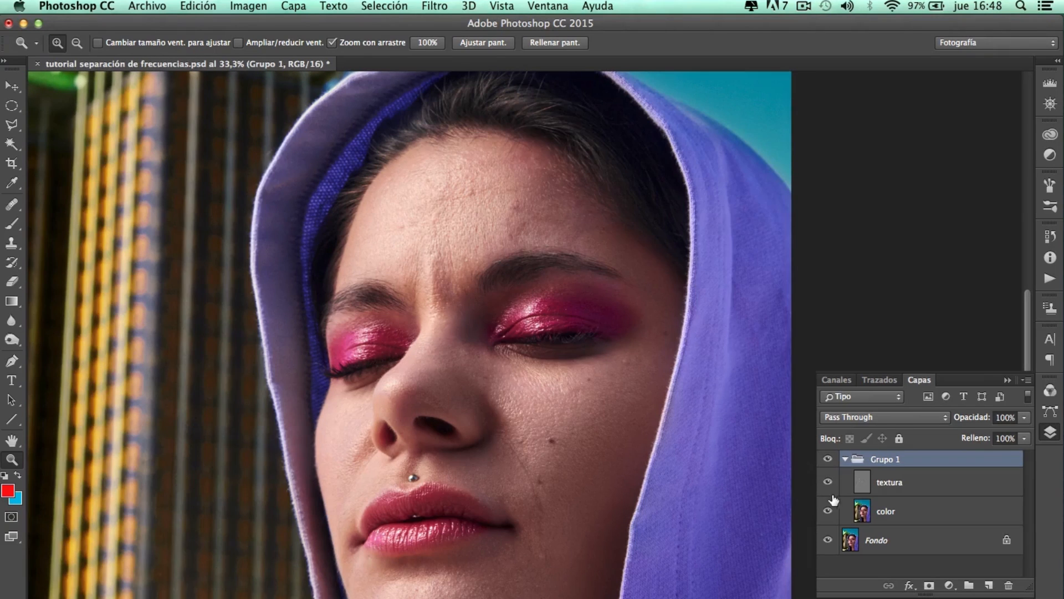
{"action": "left_click", "coordinate": [846, 459]}
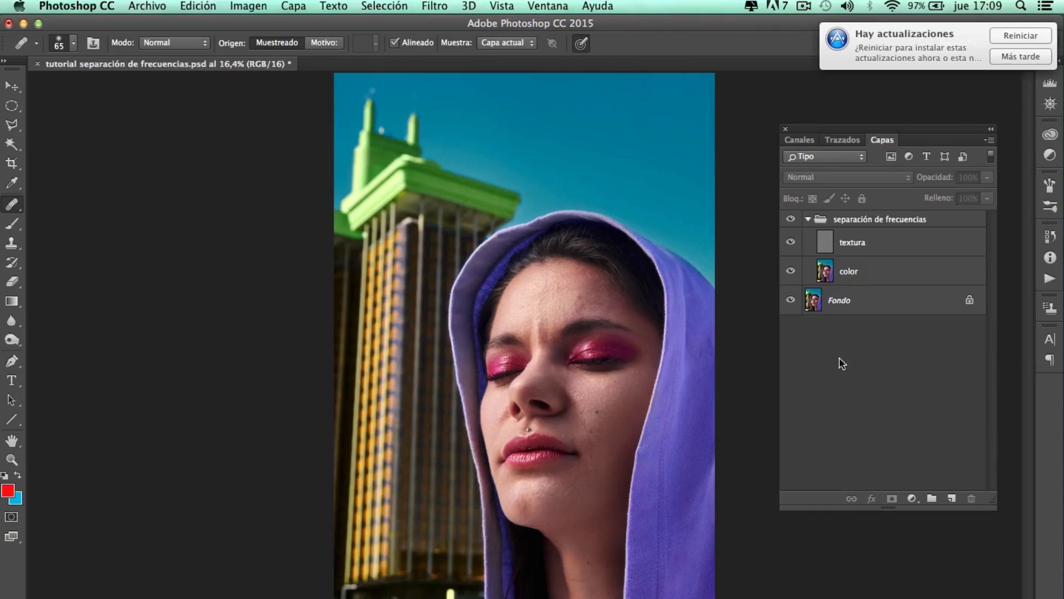
- Duplicate both the color layer and the textura layer inside the separación de frecuencias group
{"action": "left_click", "coordinate": [848, 284]}
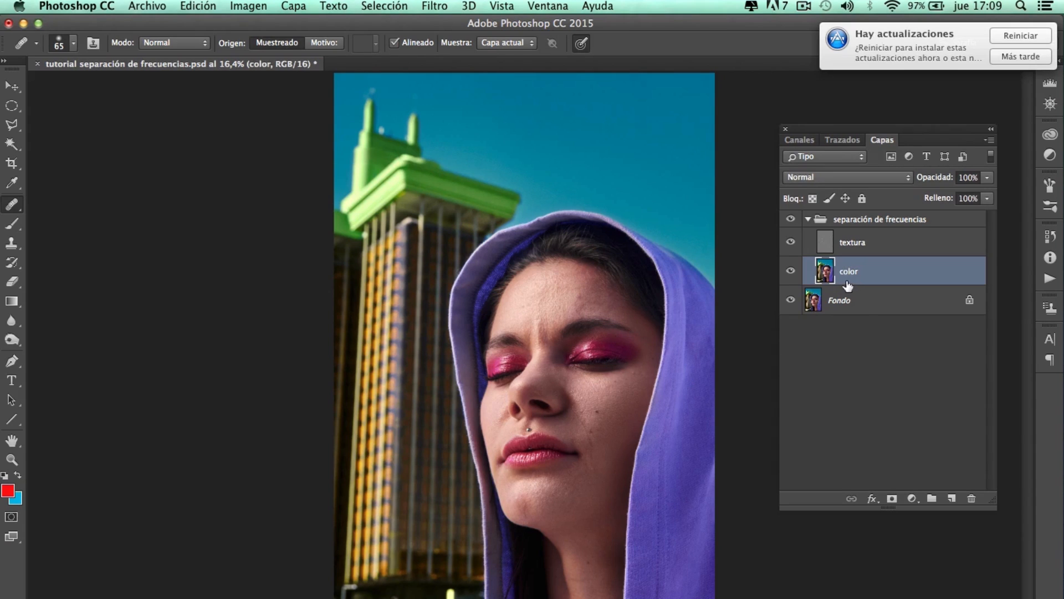
{"action": "key", "text": "ctrl+j"}
{"action": "left_click", "coordinate": [848, 248]}
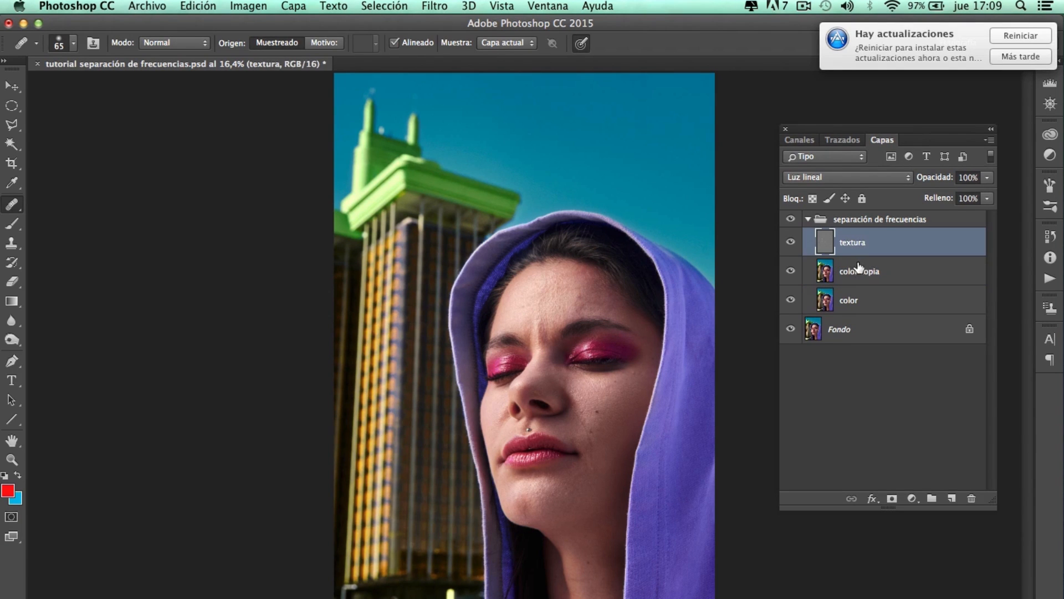
{"action": "key", "text": "ctrl+j"}
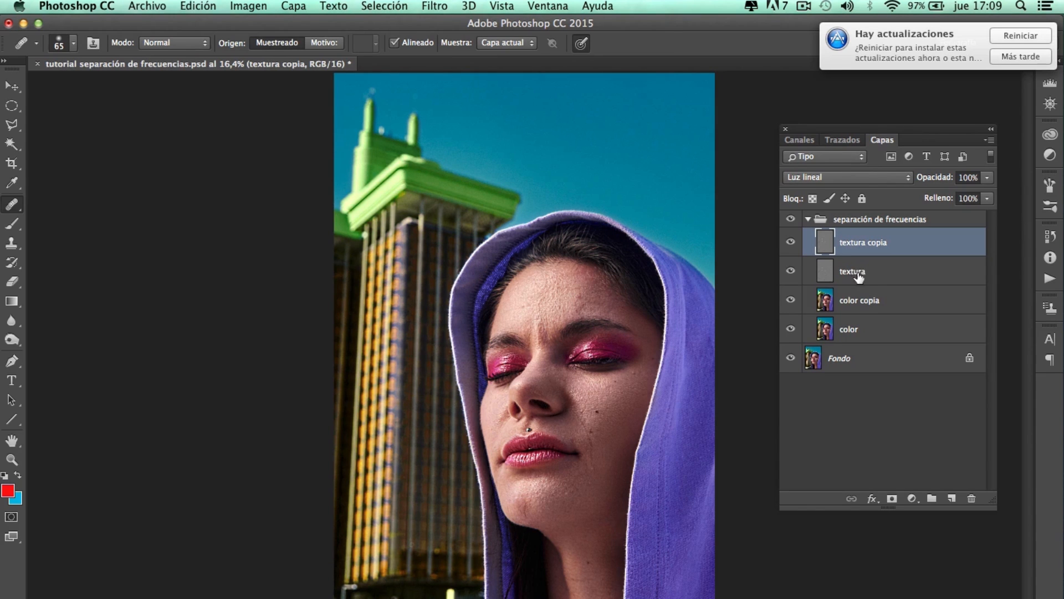
- Rename the duplicated texture layer as textura doble
{"action": "left_click", "coordinate": [884, 252]}
{"action": "double_click", "coordinate": [882, 247]}
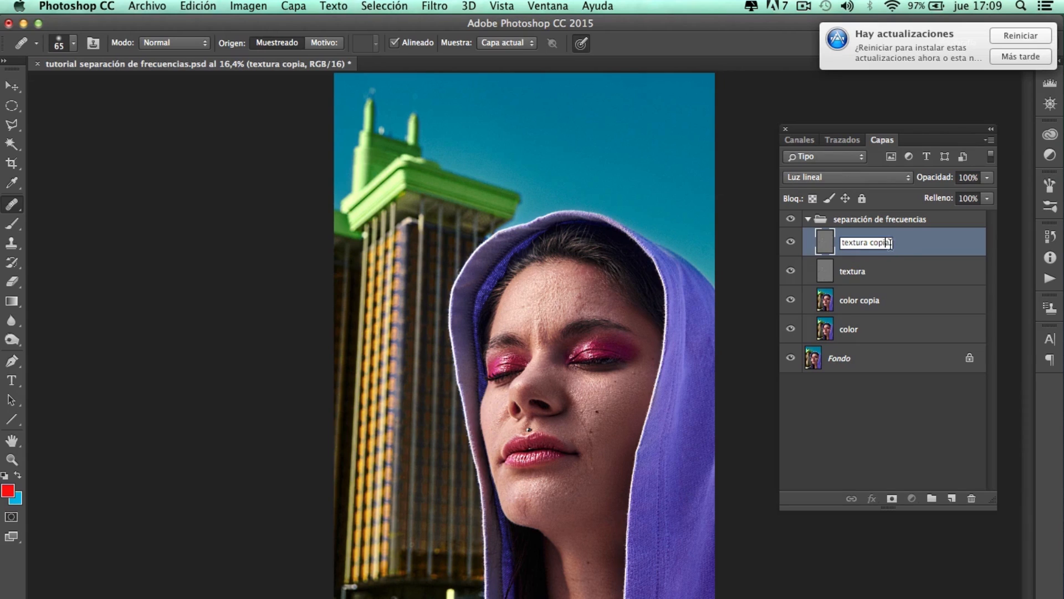
{"action": "type", "text": "c"}
{"action": "type", "text": "dob"}
{"action": "type", "text": "le"}
- Rename the duplicated color layer as color doble and deselect all layers
{"action": "double_click", "coordinate": [875, 303]}
{"action": "left_click_drag", "start_coordinate": [883, 300], "coordinate": [865, 302]}
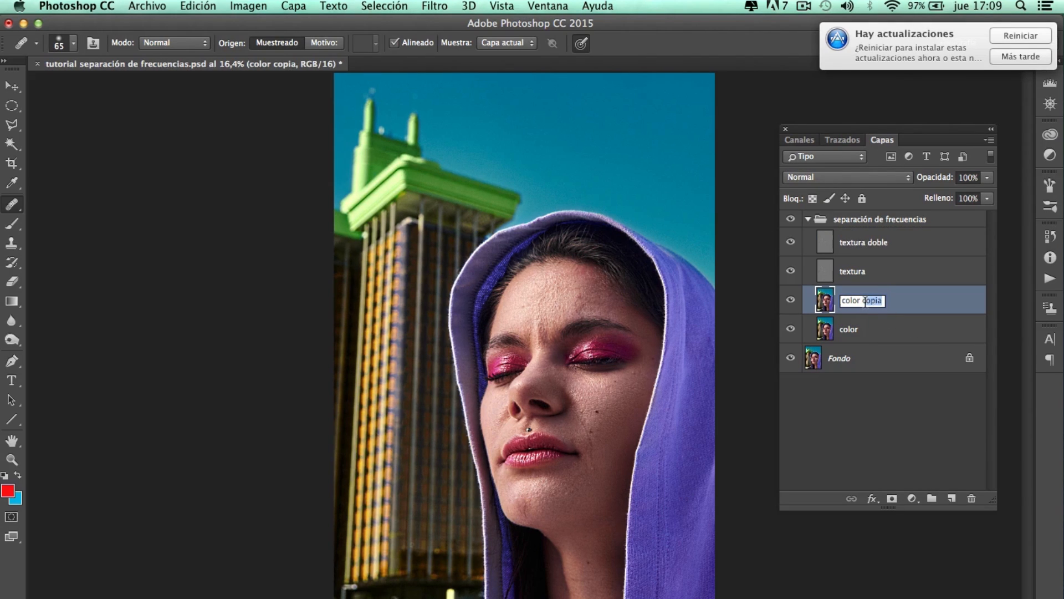
{"action": "key", "text": "BackSpace"}
{"action": "type", "text": "doble"}
{"action": "left_click", "coordinate": [911, 441]}
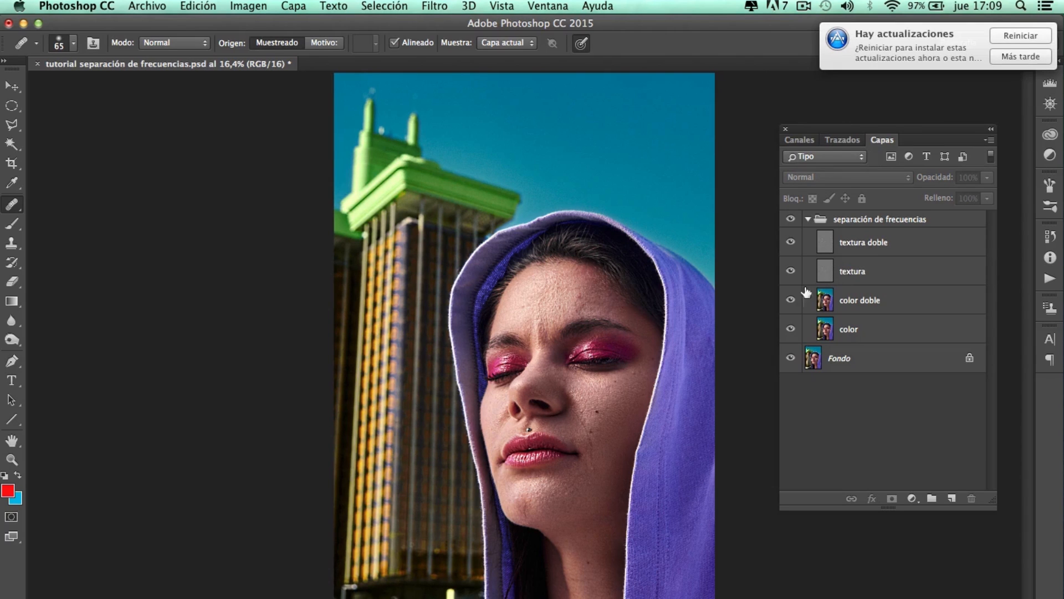
- Examine the face with both texture layers and the color doble layer hidden and shown
{"action": "left_click", "coordinate": [12, 460]}
{"action": "left_click_drag", "start_coordinate": [550, 336], "coordinate": [516, 299]}
{"action": "left_click_drag", "start_coordinate": [456, 237], "coordinate": [477, 237]}
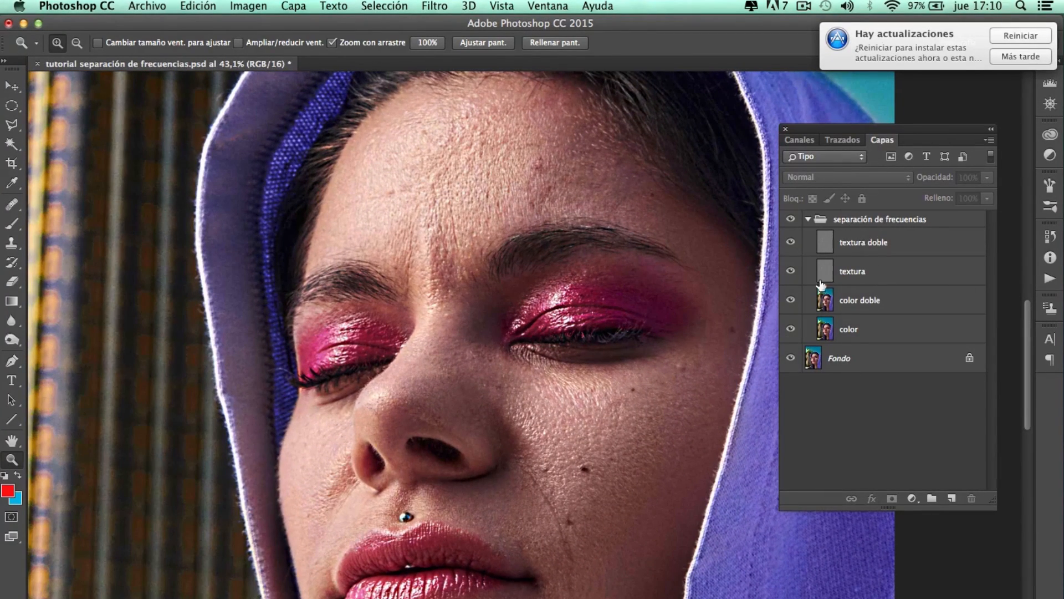
{"action": "left_click", "coordinate": [791, 242]}
{"action": "left_click", "coordinate": [791, 270]}
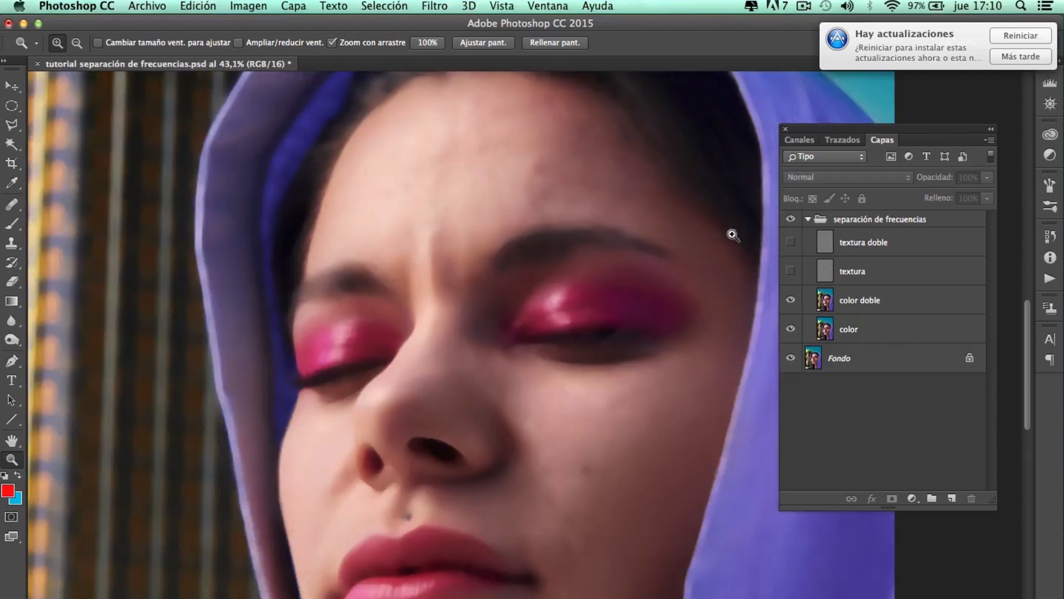
{"action": "left_click", "coordinate": [790, 300]}
{"action": "left_click", "coordinate": [791, 299]}
{"action": "left_click", "coordinate": [792, 244]}
{"action": "left_click", "coordinate": [792, 271]}
- Select the textura doble layer and compare the skin with and without it by toggling its visibility
{"action": "left_click", "coordinate": [829, 250]}
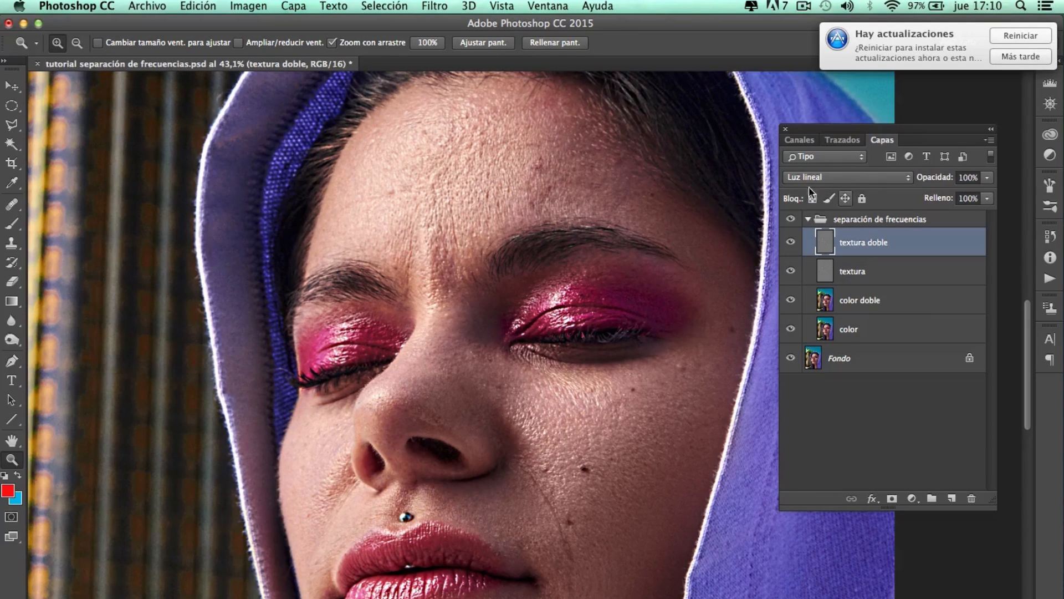
{"action": "left_click", "coordinate": [792, 243]}
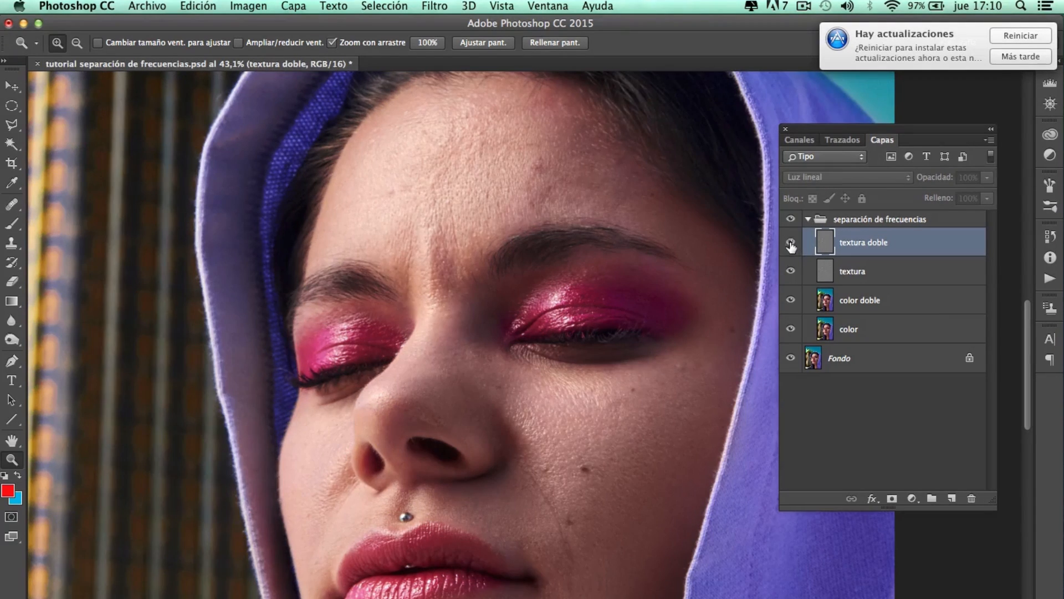
{"action": "left_click", "coordinate": [791, 244]}
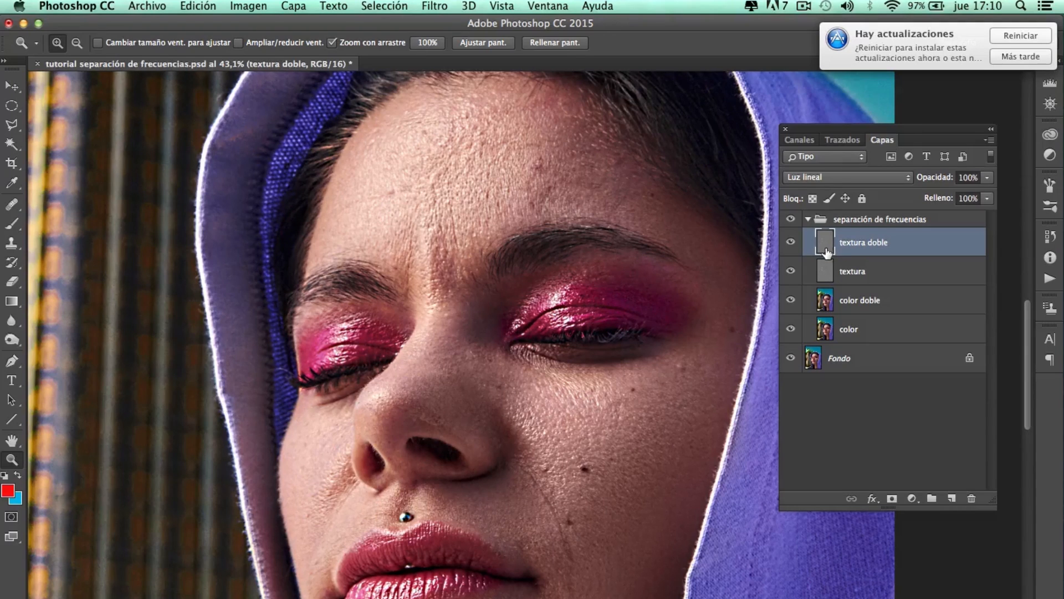
{"action": "left_click", "coordinate": [792, 242]}
{"action": "left_click", "coordinate": [794, 244]}
- Clip the textura doble layer to the textura layer and set its blend mode to Normal
{"action": "key", "text": "alt"}
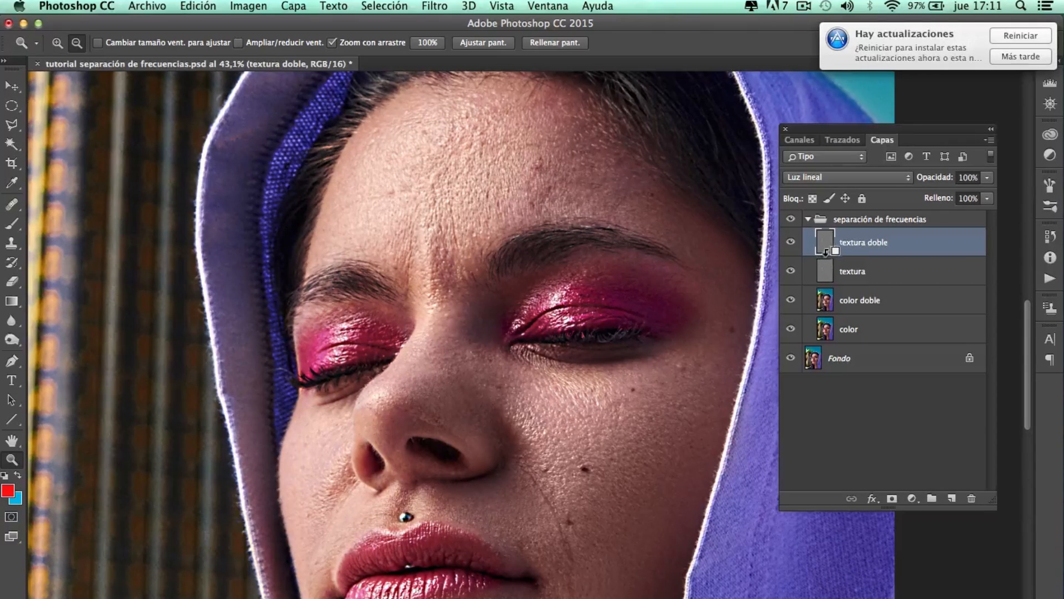
{"action": "left_click", "coordinate": [827, 253], "text": "alt"}
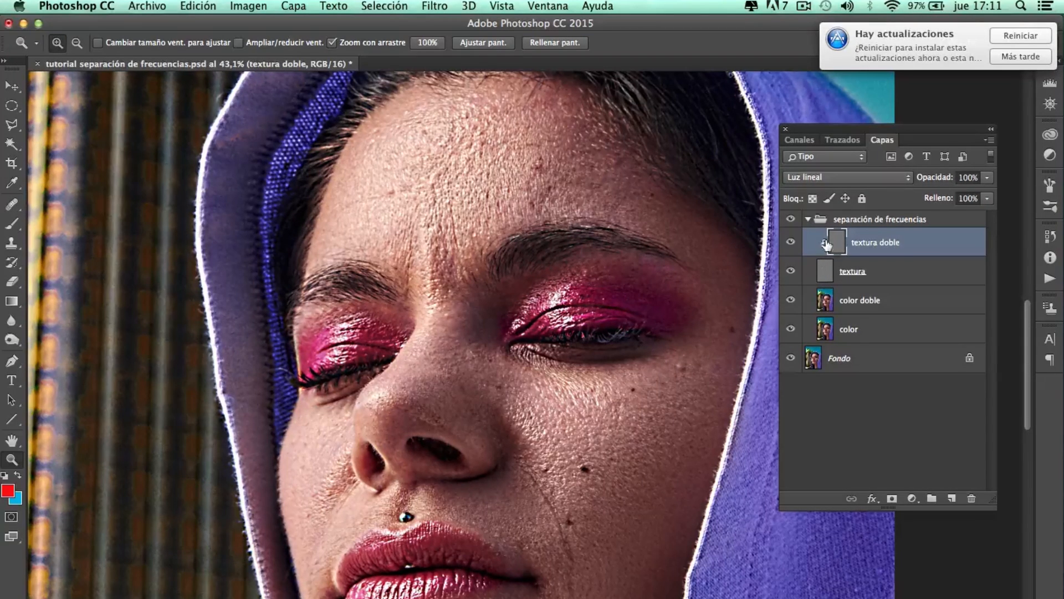
{"action": "left_click", "coordinate": [822, 178]}
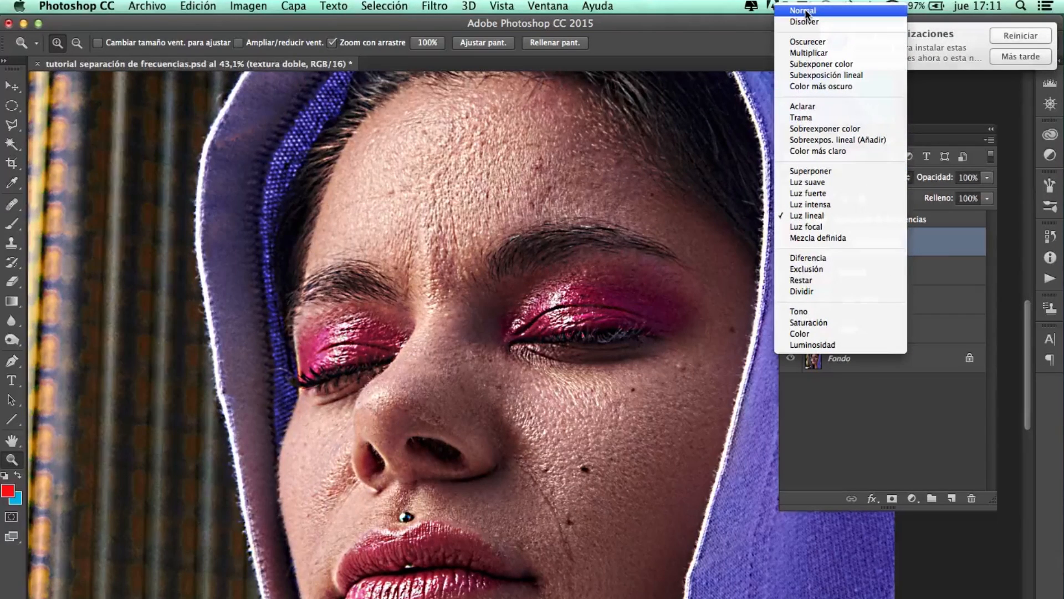
{"action": "left_click", "coordinate": [805, 11]}
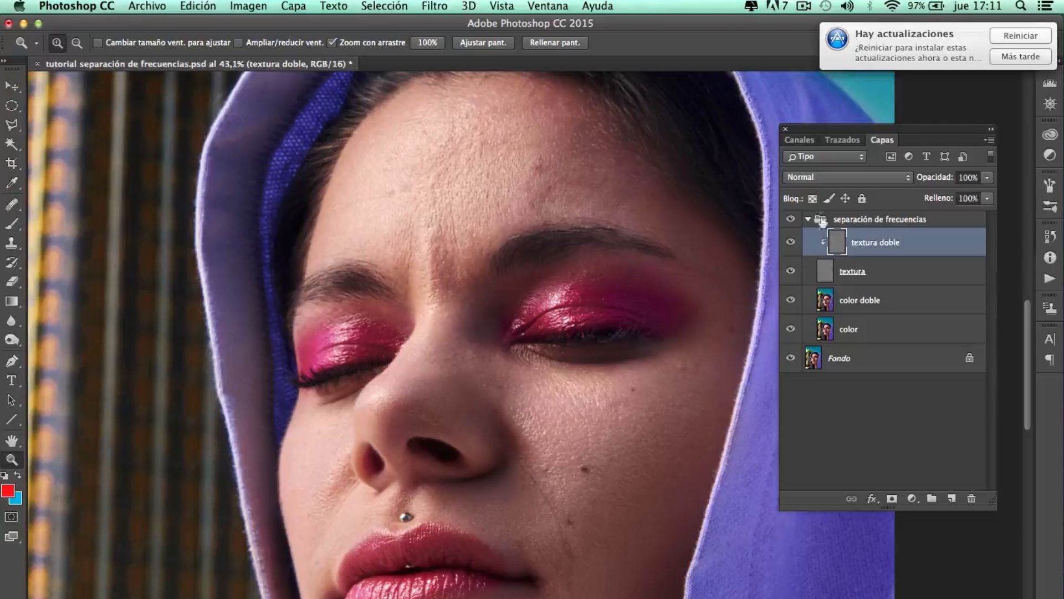
- Retouch small skin marks on the forehead with the Healing Brush on the textura doble layer, sampling nearby clean skin
{"action": "left_click", "coordinate": [829, 274]}
{"action": "left_click", "coordinate": [840, 247]}
{"action": "left_click", "coordinate": [13, 206]}
{"action": "left_click", "coordinate": [105, 214]}
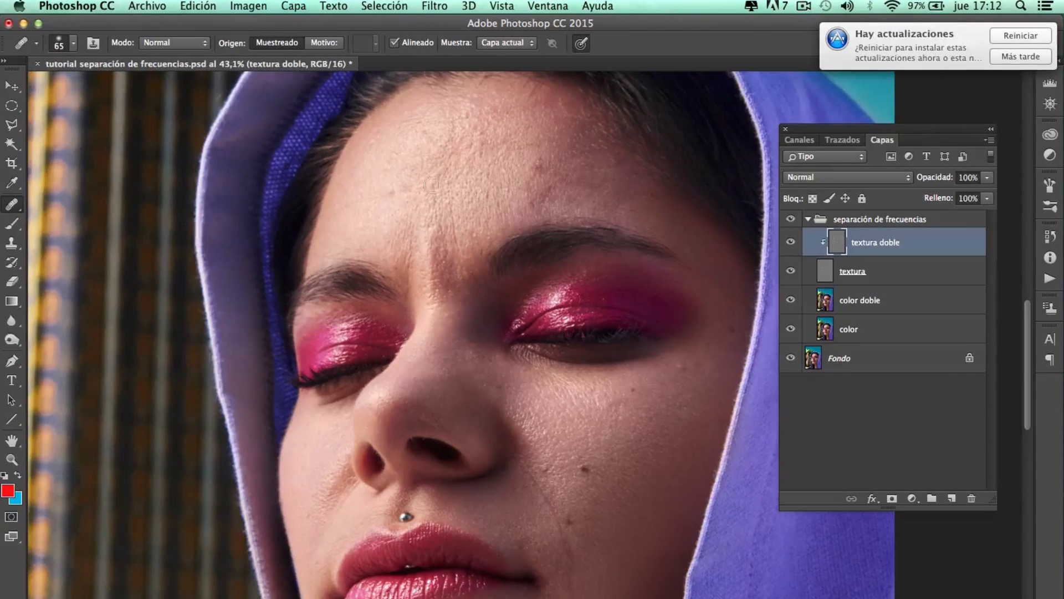
{"action": "left_click", "coordinate": [496, 157], "text": "alt"}
{"action": "mouse_move", "coordinate": [535, 168]}
{"action": "left_mouse_down"}
{"action": "mouse_move", "coordinate": [515, 193]}
{"action": "mouse_move", "coordinate": [544, 192]}
{"action": "mouse_move", "coordinate": [542, 205]}
{"action": "mouse_move", "coordinate": [525, 191]}
{"action": "mouse_move", "coordinate": [544, 161]}
{"action": "left_mouse_up"}
{"action": "left_click", "coordinate": [453, 169], "text": "alt"}
- Compare the forehead before and after the retouch by repeatedly toggling textura doble's visibility
{"action": "left_click", "coordinate": [790, 243]}
{"action": "left_click", "coordinate": [791, 243]}
{"action": "left_click", "coordinate": [791, 242]}
{"action": "left_click", "coordinate": [791, 242]}
{"action": "left_click", "coordinate": [792, 244]}
{"action": "left_click", "coordinate": [793, 245]}
{"action": "left_click", "coordinate": [791, 244]}
{"action": "left_click", "coordinate": [791, 244]}
{"action": "left_click", "coordinate": [790, 244]}
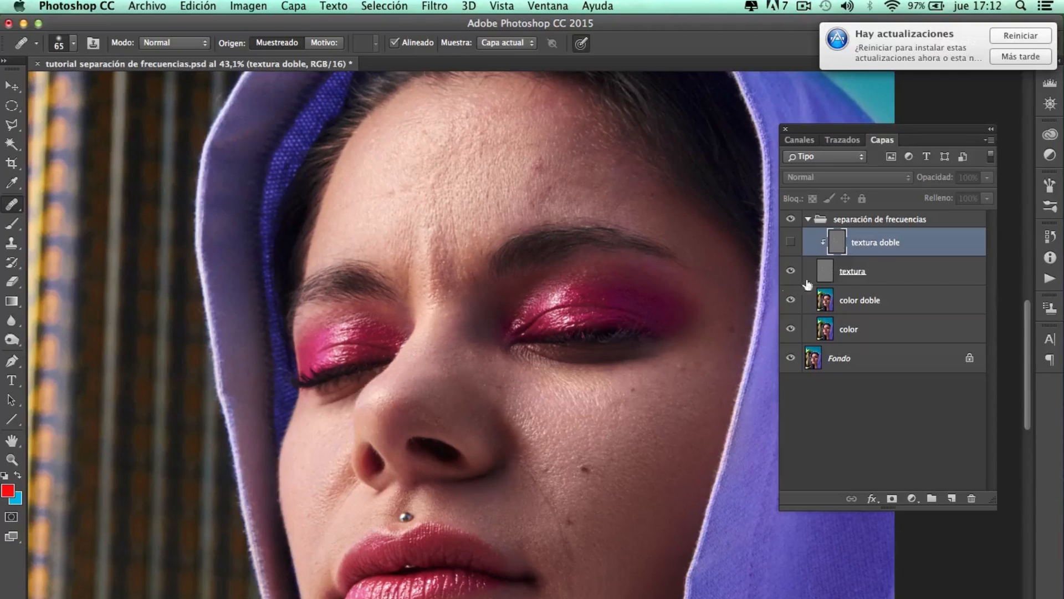
{"action": "left_click", "coordinate": [792, 243]}
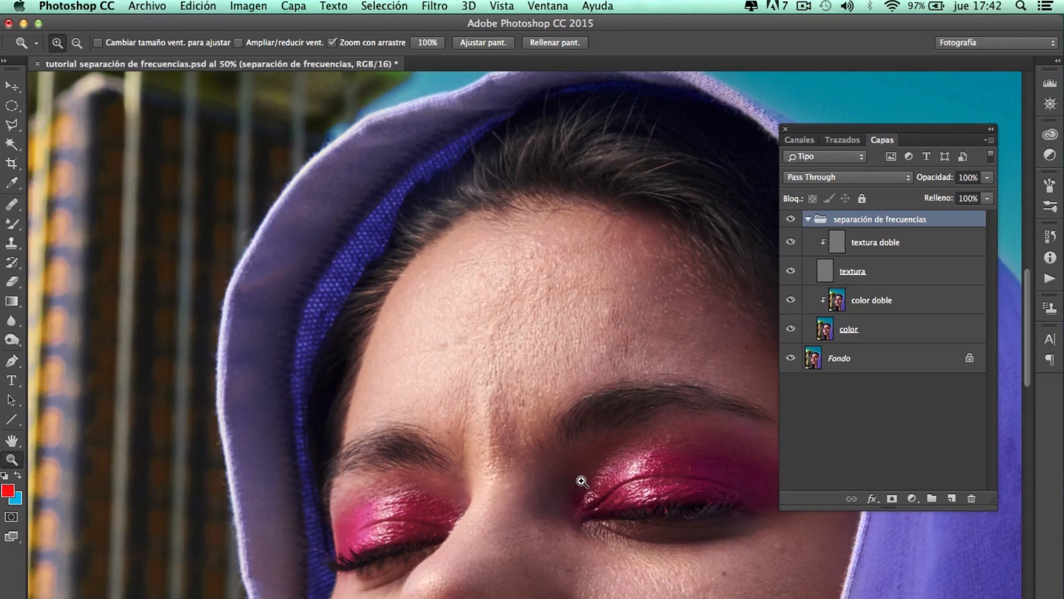
- Collapse the separación de frecuencias group
{"action": "key", "text": "super+0"}
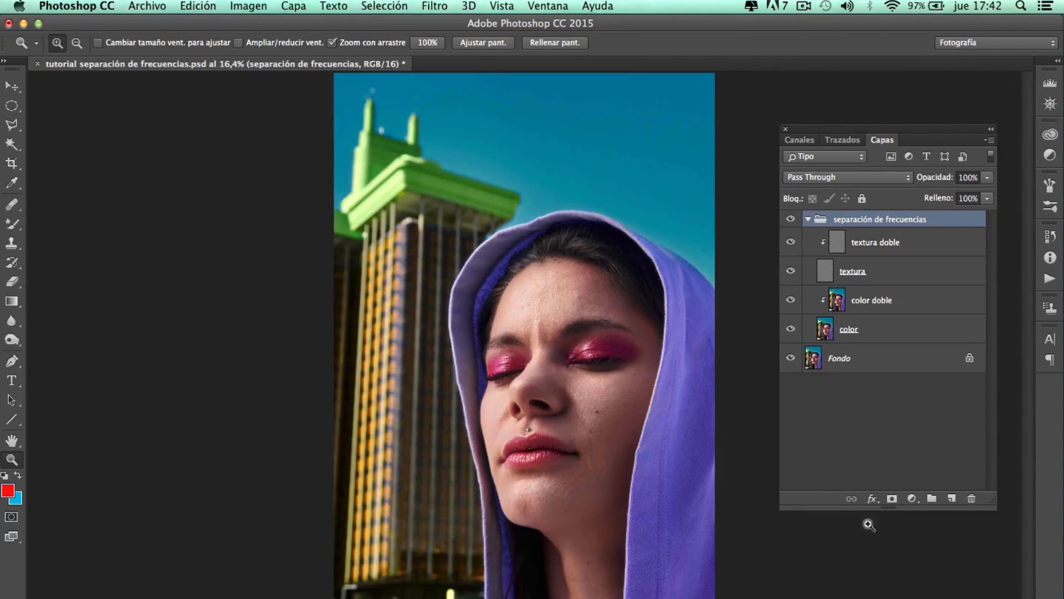
{"action": "left_click", "coordinate": [809, 219]}
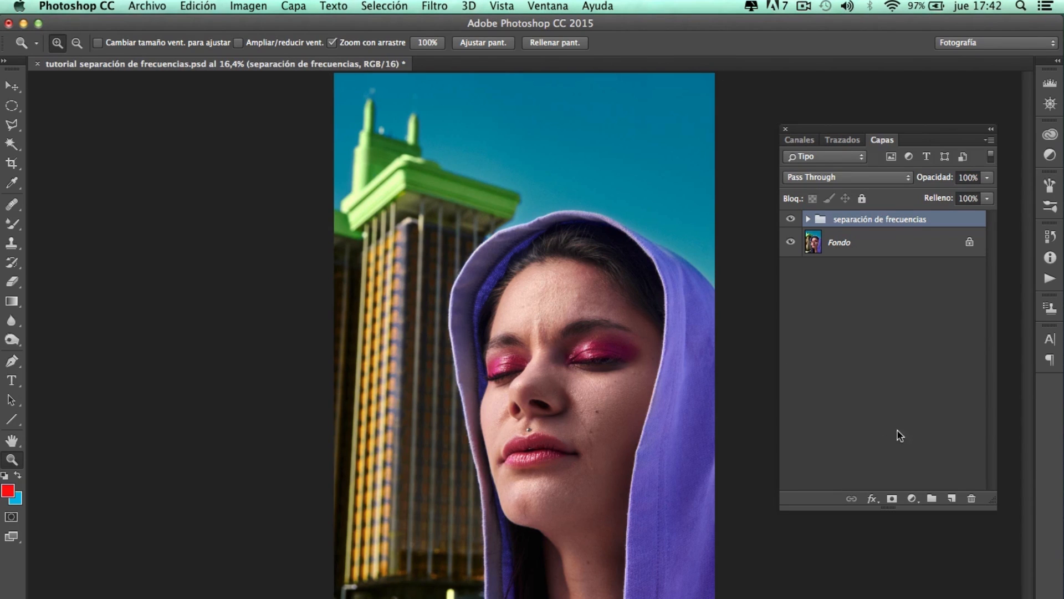
- Add a Blanco y negro adjustment layer above the group and examine the forehead, nose, cheek and chin in grayscale
{"action": "left_click", "coordinate": [922, 498]}
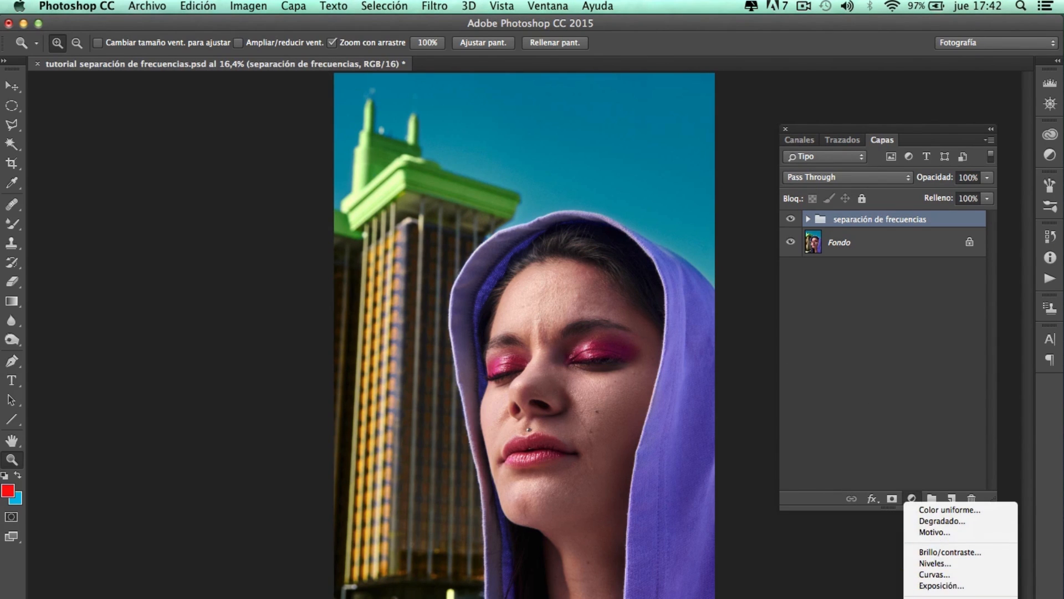
{"action": "left_click", "coordinate": [938, 571]}
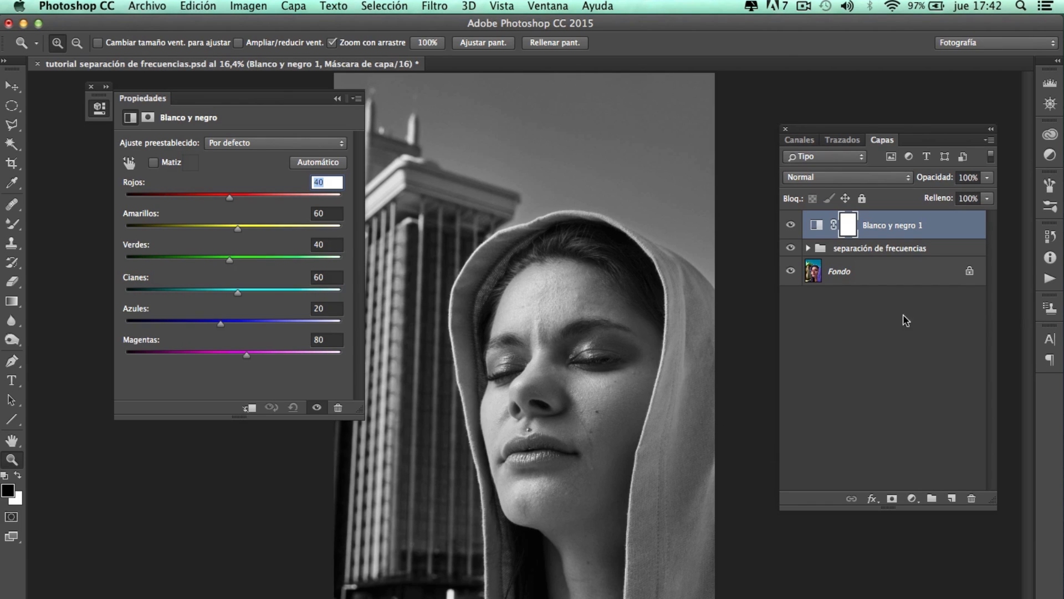
{"action": "left_click_drag", "start_coordinate": [538, 301], "coordinate": [638, 401]}
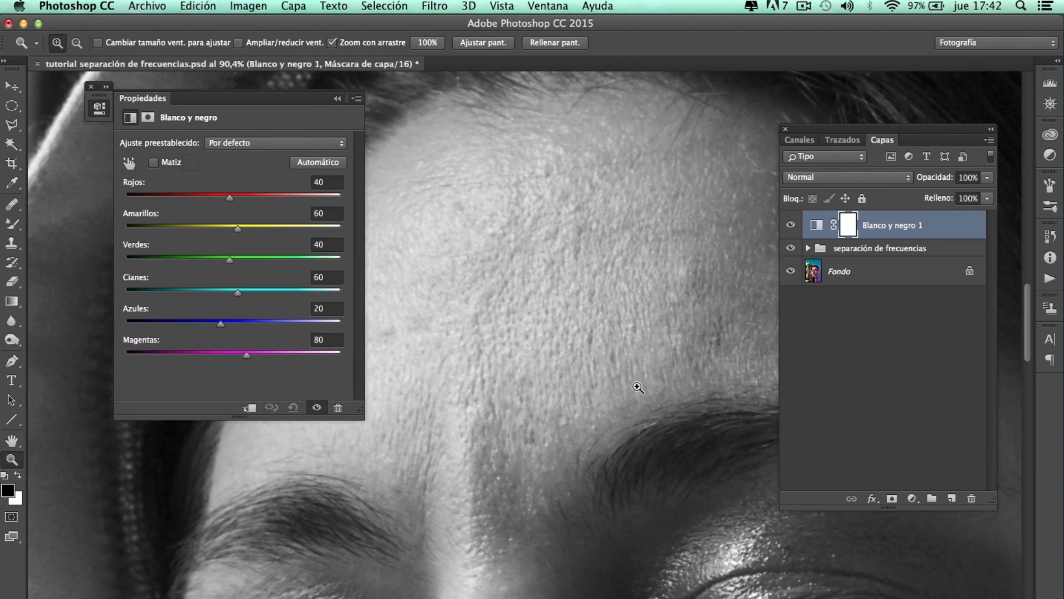
{"action": "left_click_drag", "start_coordinate": [650, 339], "coordinate": [564, 171]}
{"action": "left_click_drag", "start_coordinate": [432, 345], "coordinate": [615, 385]}
{"action": "left_click_drag", "start_coordinate": [683, 312], "coordinate": [657, 320]}
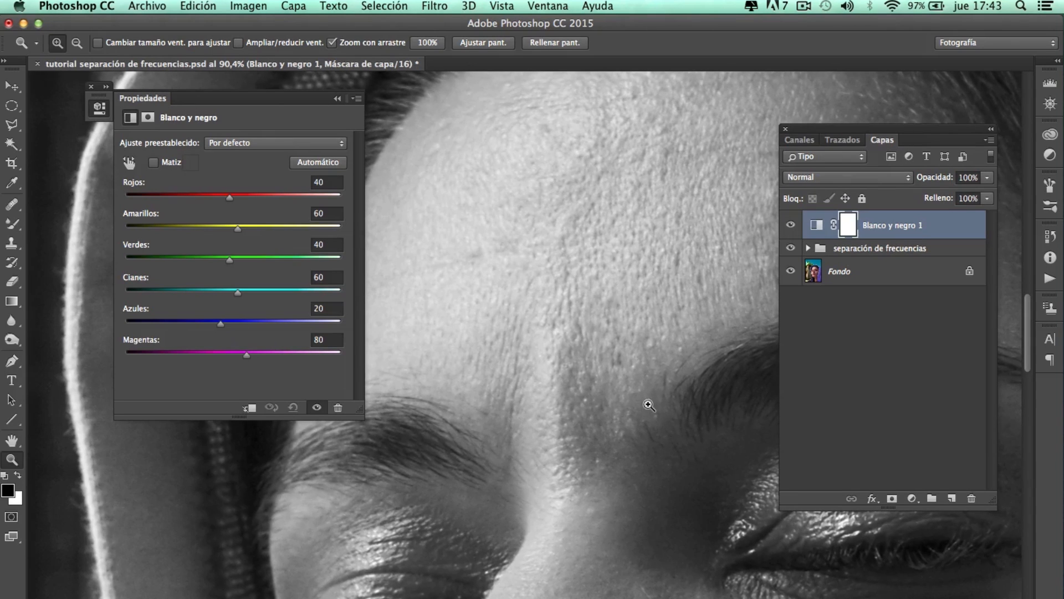
{"action": "left_click_drag", "start_coordinate": [670, 445], "coordinate": [551, 162]}
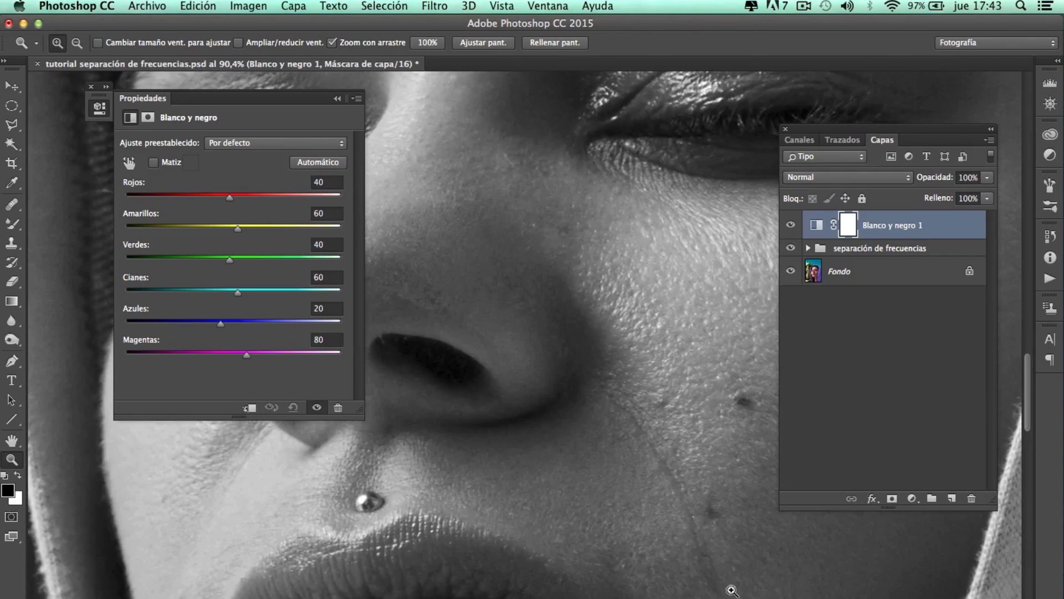
{"action": "scroll", "coordinate": [548, 498], "scroll_direction": "down", "scroll_amount": 8}
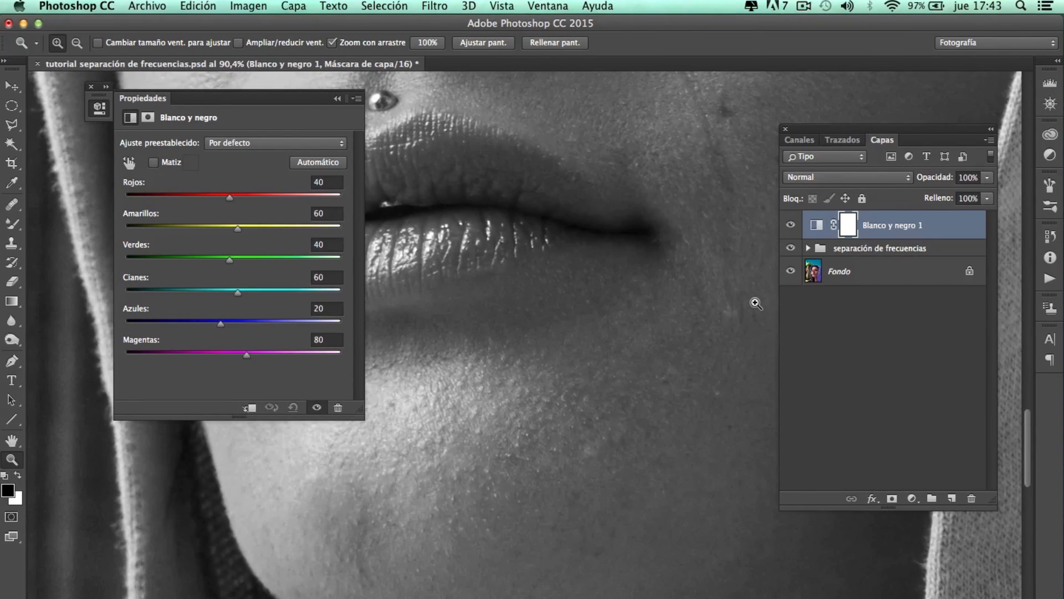
- Delete the Blanco y negro adjustment layer
{"action": "key", "text": "Delete"}
{"action": "key", "text": "super+0"}
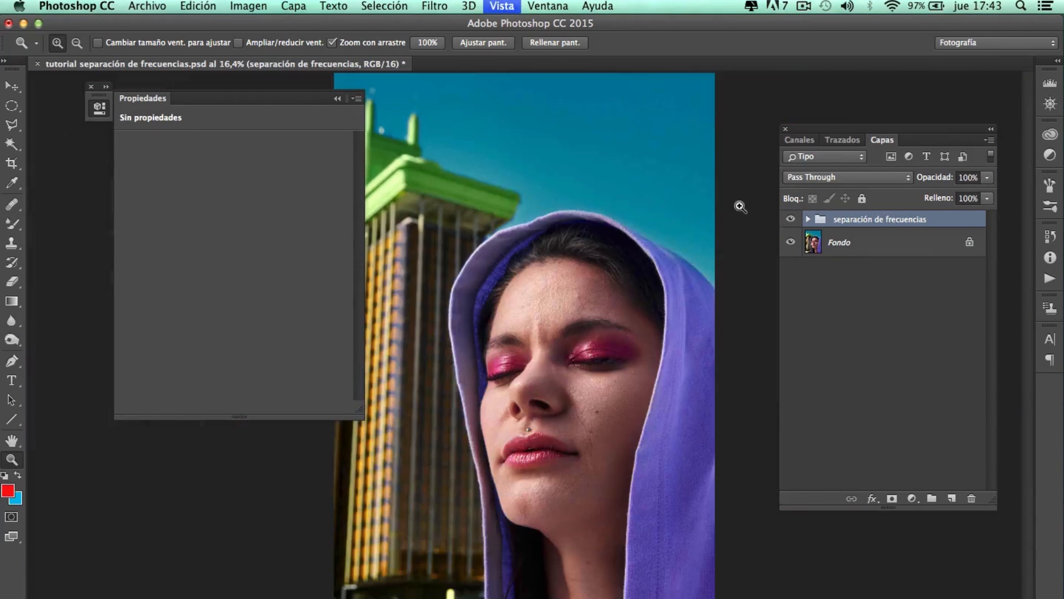
- Add a Mezclador de canales adjustment layer above the group and enable Monocromo
{"action": "left_click", "coordinate": [911, 499]}
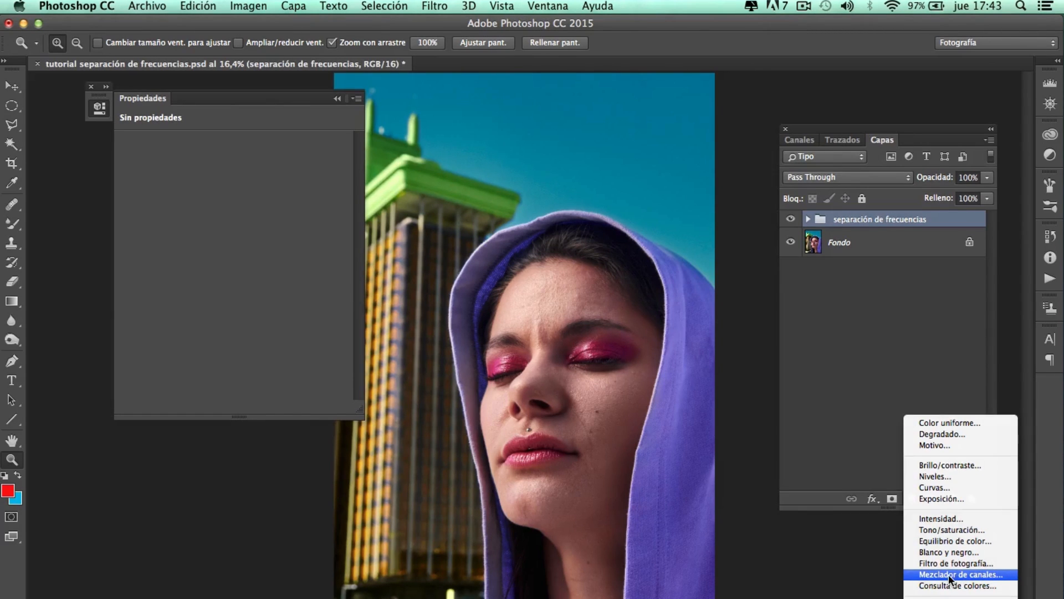
{"action": "left_click", "coordinate": [950, 577]}
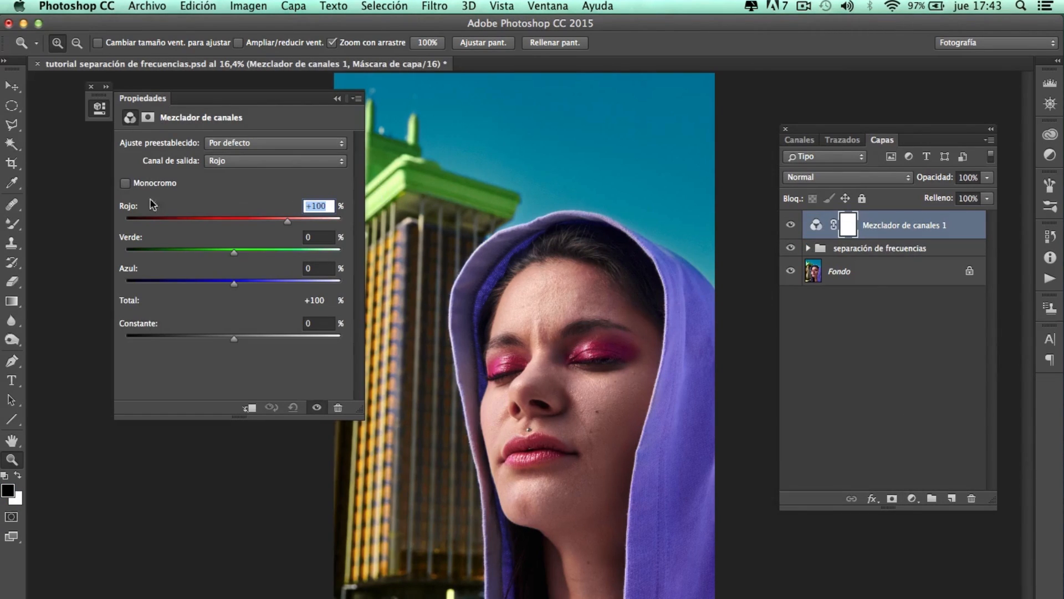
{"action": "left_click", "coordinate": [125, 184]}
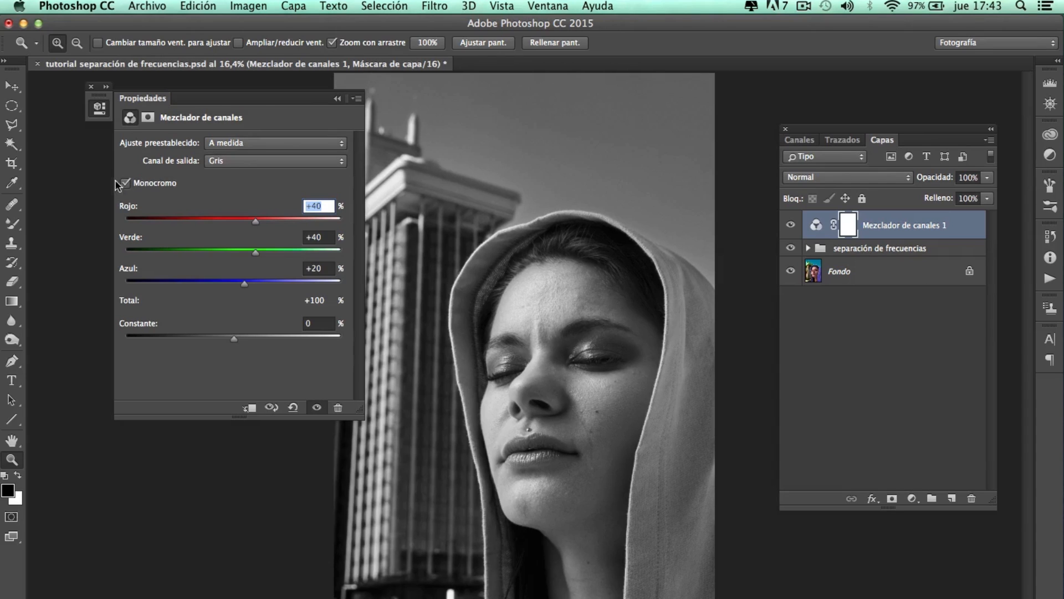
- Set the channel mixer's Rojo to -57% and Azul to +111%, and inspect the skin on the forehead and cheek
{"action": "left_click_drag", "start_coordinate": [256, 220], "coordinate": [204, 218]}
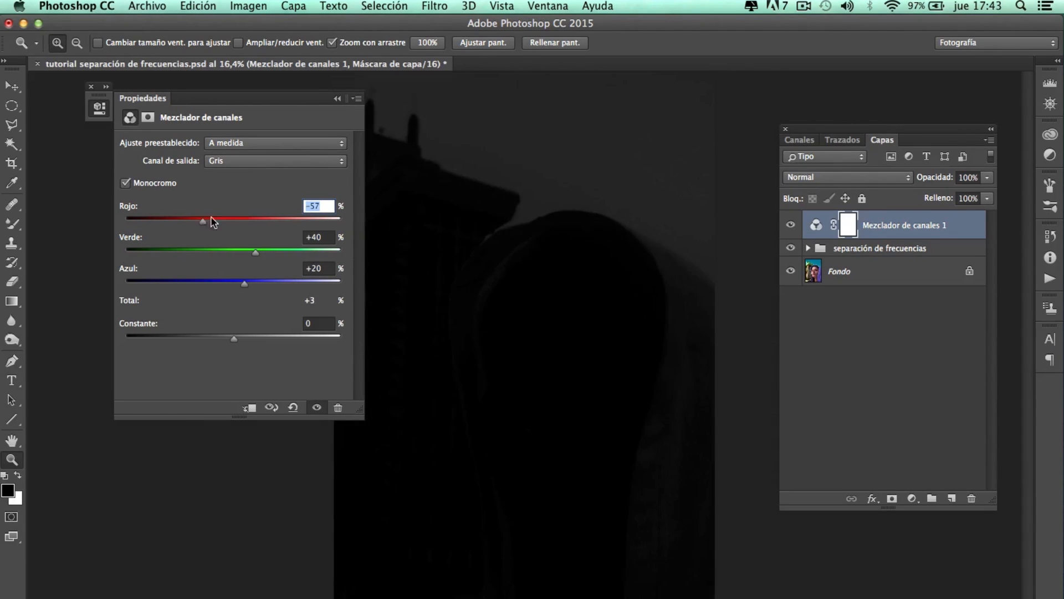
{"action": "left_click_drag", "start_coordinate": [243, 282], "coordinate": [294, 290]}
{"action": "left_click_drag", "start_coordinate": [540, 289], "coordinate": [599, 236]}
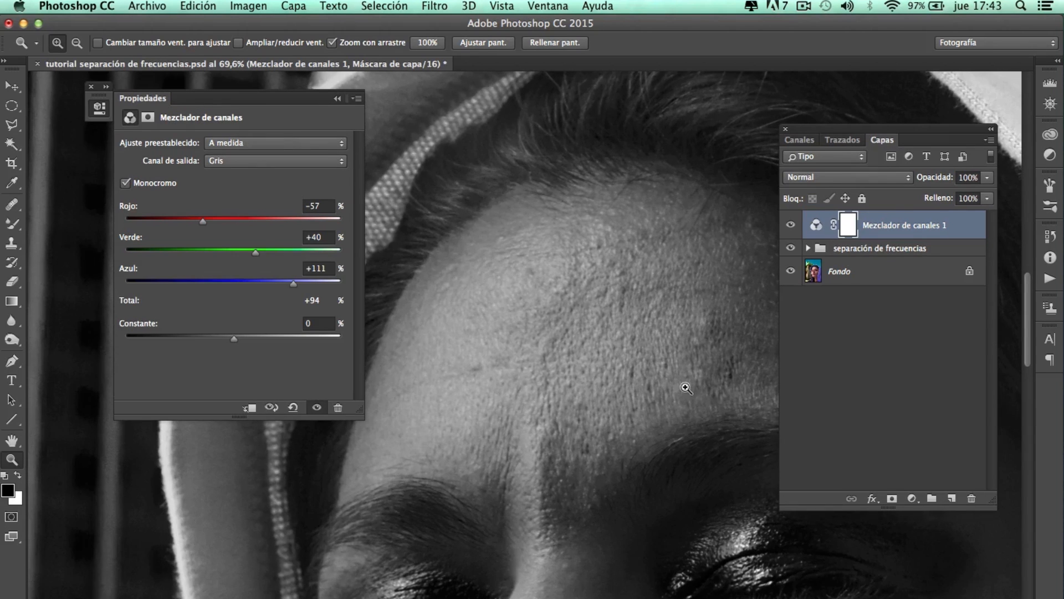
{"action": "left_click_drag", "start_coordinate": [658, 385], "coordinate": [534, 186]}
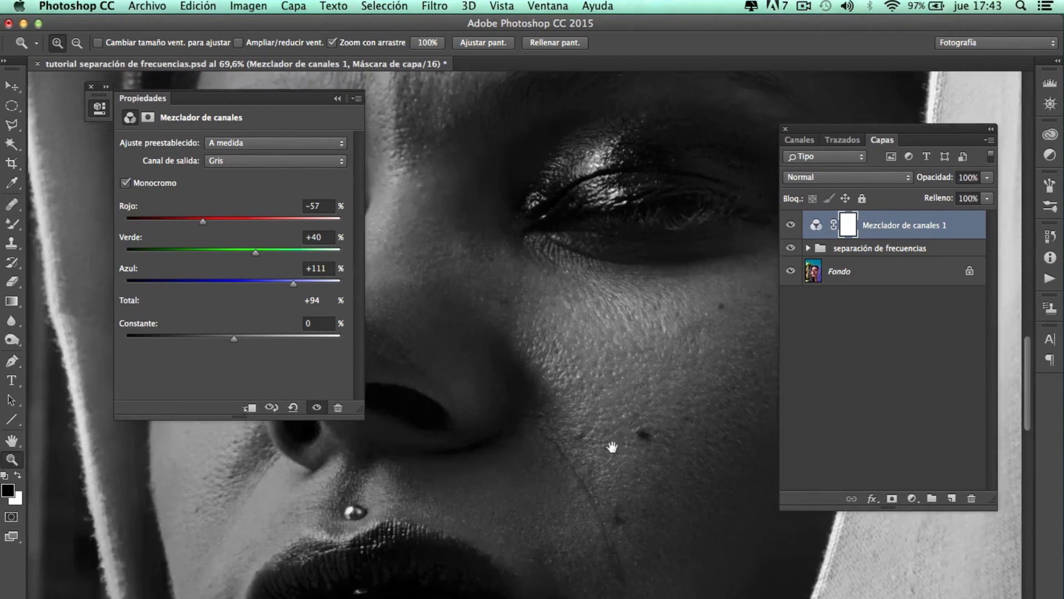
- Compare the forehead and brow skin with the Mezclador de canales layer hidden and shown
{"action": "left_click", "coordinate": [790, 227]}
{"action": "left_click_drag", "start_coordinate": [580, 261], "coordinate": [561, 589]}
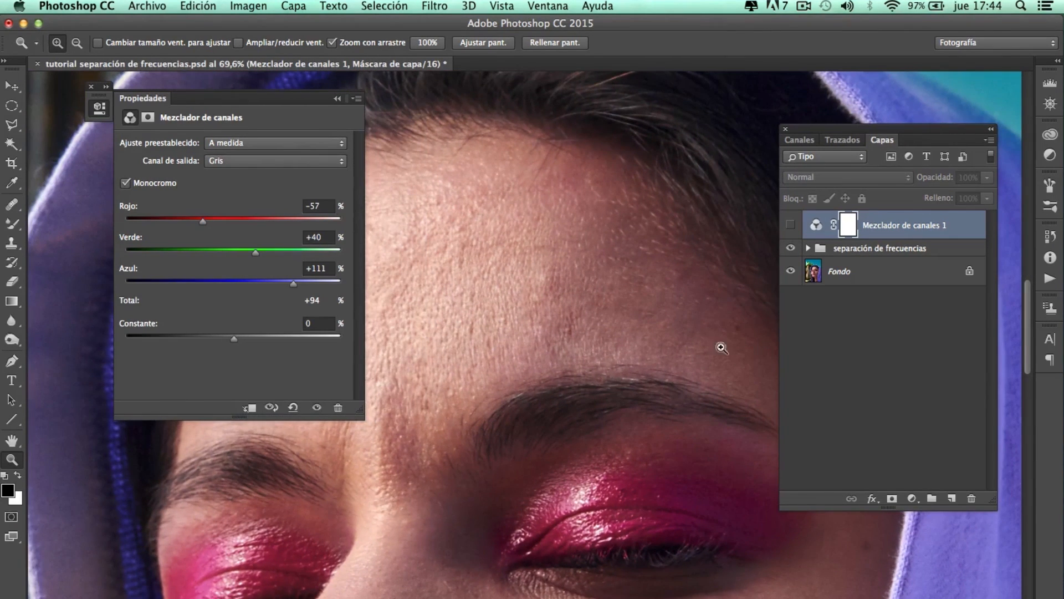
{"action": "left_click", "coordinate": [790, 225]}
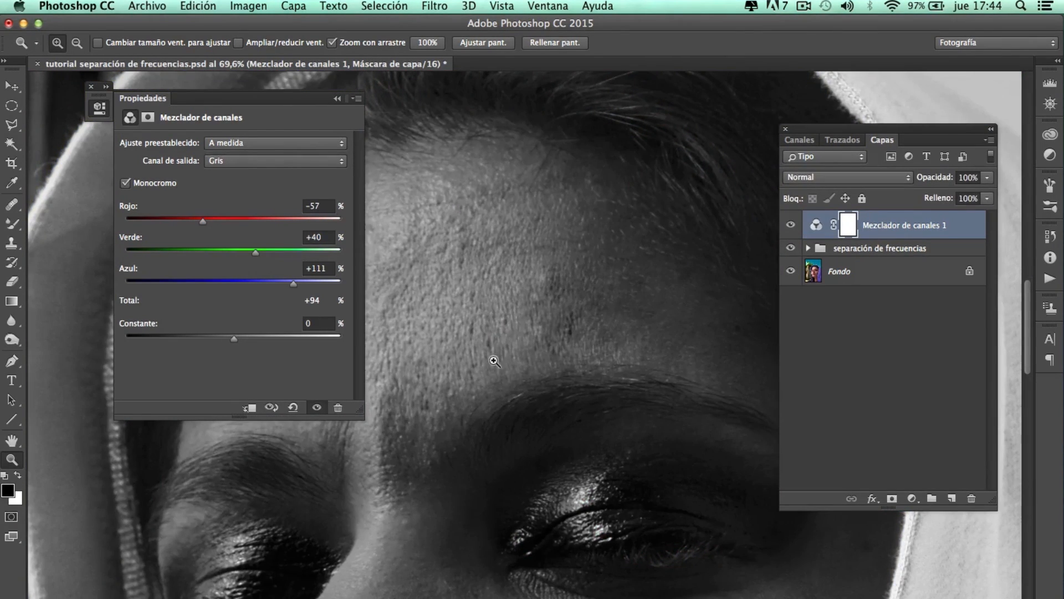
{"action": "left_click", "coordinate": [515, 345]}
{"action": "left_click", "coordinate": [527, 333]}
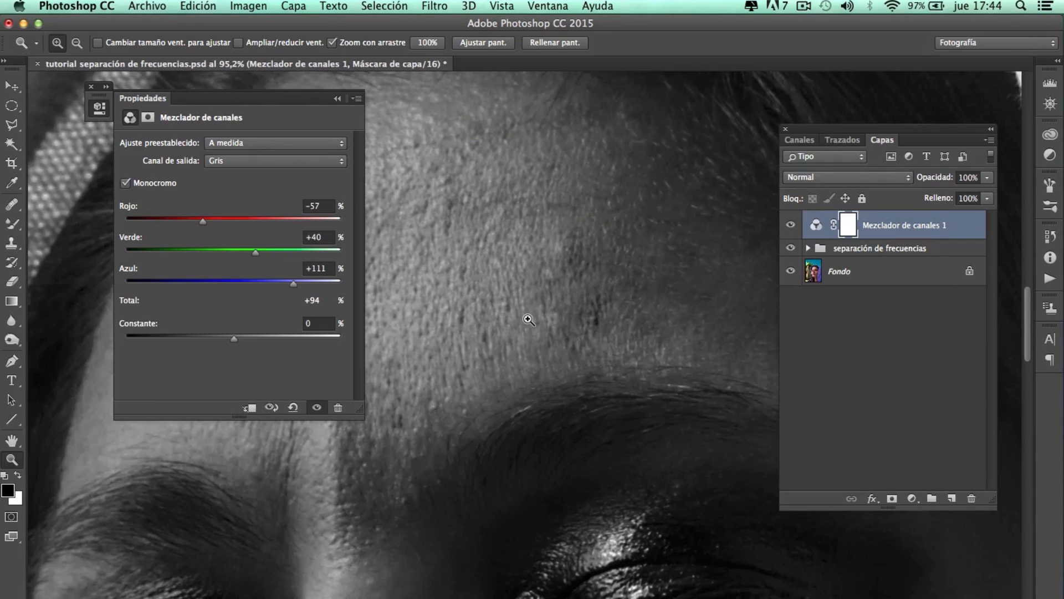
- Delete the Mezclador de canales adjustment layer and collapse its properties
{"action": "key", "text": "super+0"}
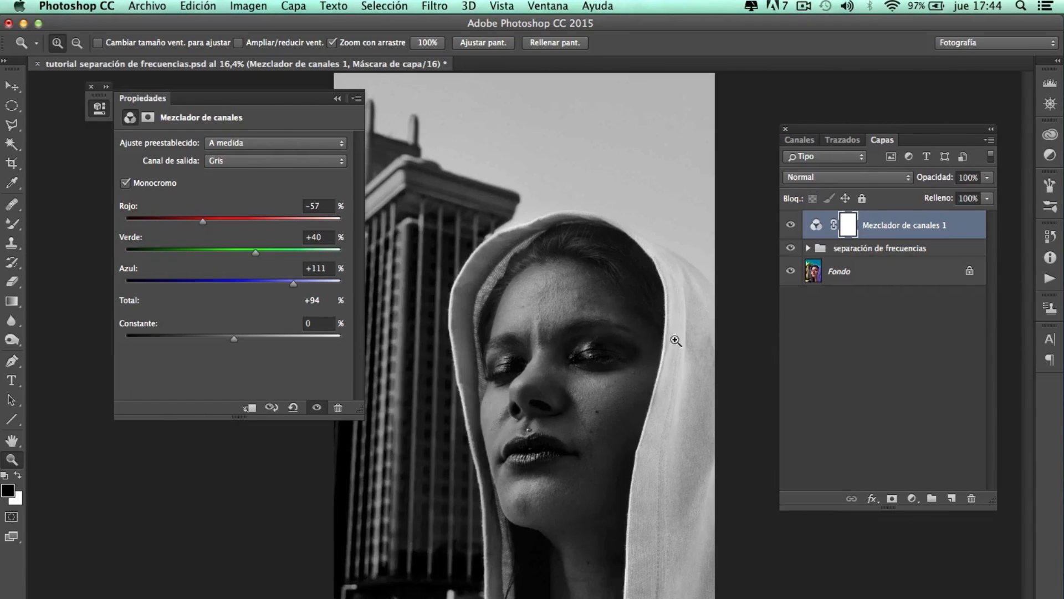
{"action": "key", "text": "BackSpace"}
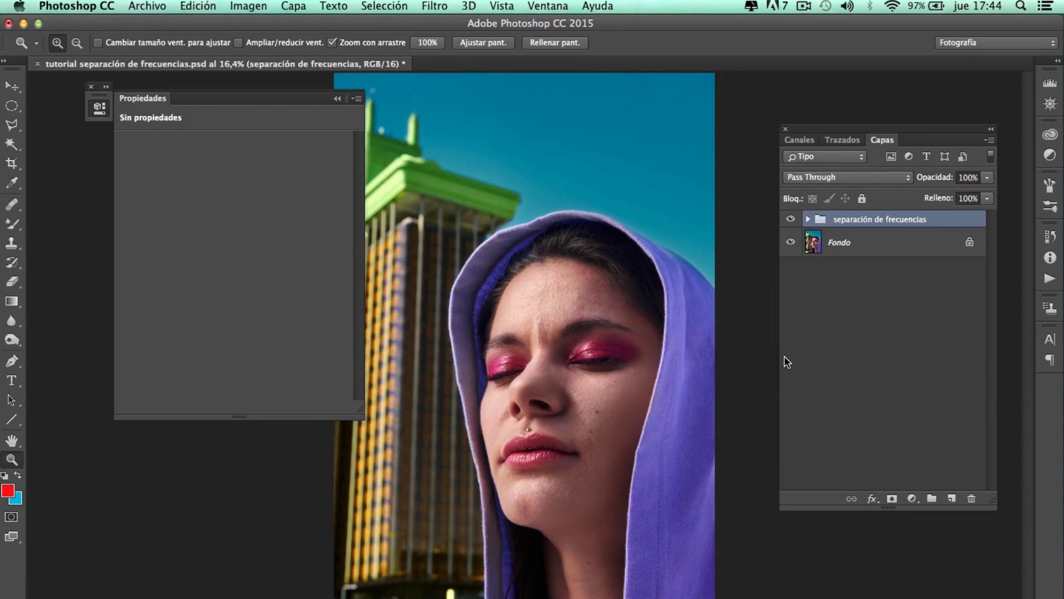
{"action": "left_click", "coordinate": [337, 97]}
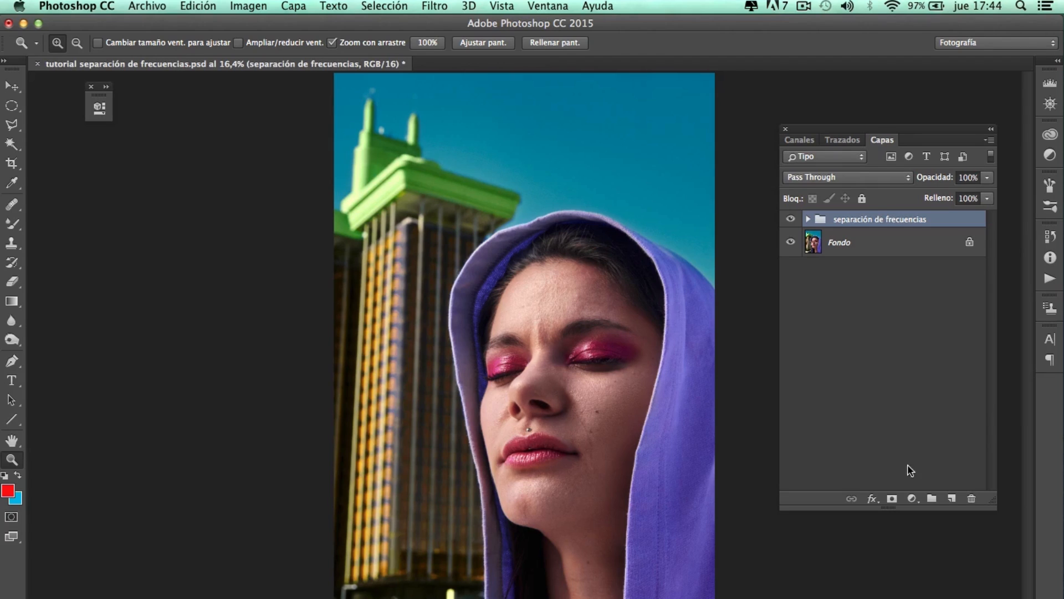
- Add a Curvas adjustment layer above the group and bend its RGB curve into a steep wave with two peaks and two troughs
{"action": "left_click", "coordinate": [912, 498]}
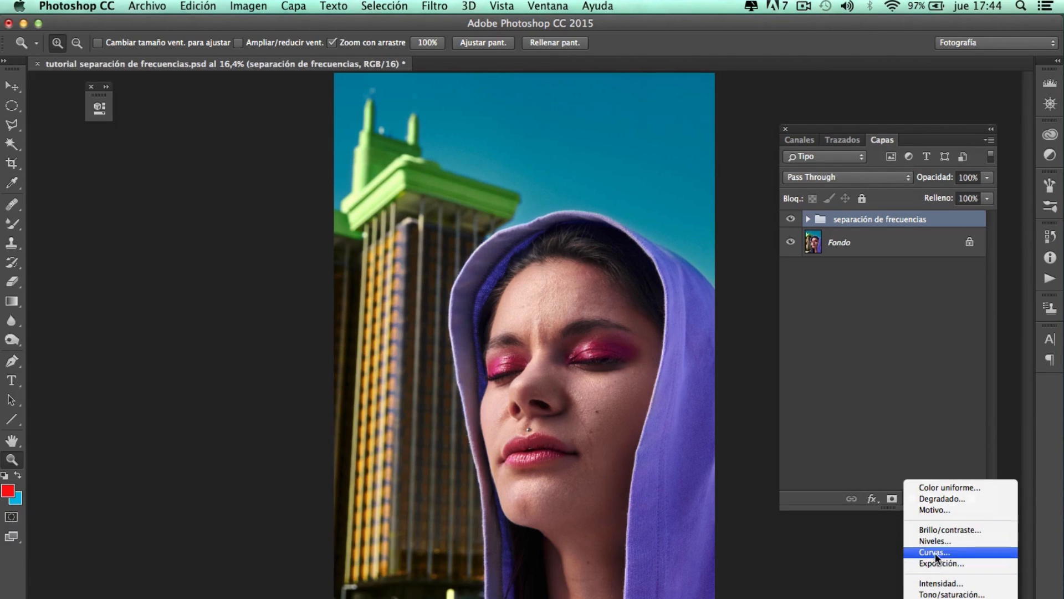
{"action": "left_click", "coordinate": [936, 551]}
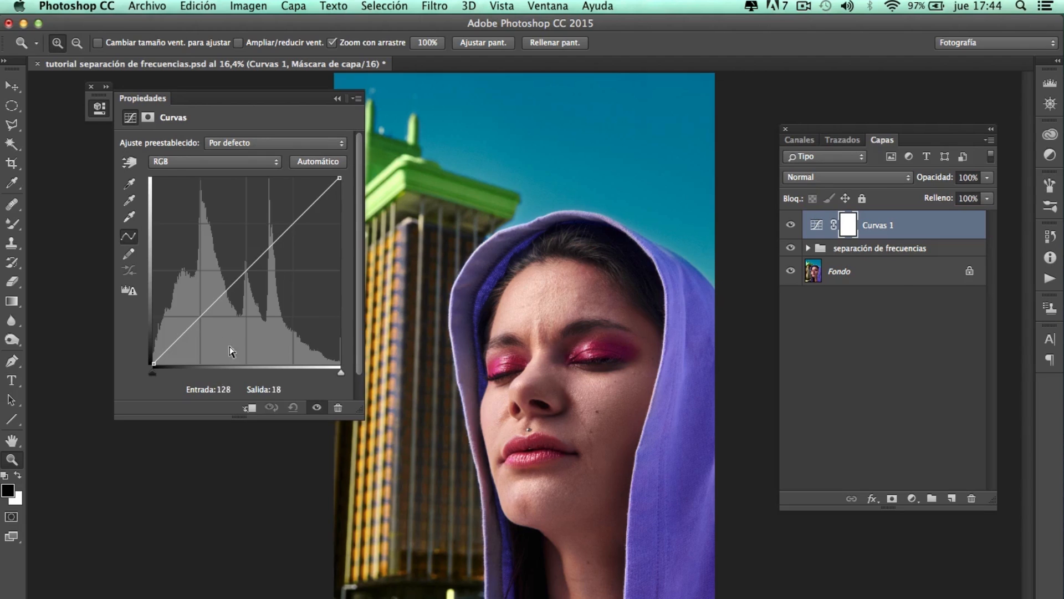
{"action": "left_click_drag", "start_coordinate": [197, 320], "coordinate": [188, 281]}
{"action": "left_click_drag", "start_coordinate": [237, 205], "coordinate": [258, 247]}
{"action": "left_click_drag", "start_coordinate": [301, 181], "coordinate": [312, 338]}
{"action": "left_click_drag", "start_coordinate": [258, 247], "coordinate": [257, 196]}
{"action": "left_click_drag", "start_coordinate": [188, 281], "coordinate": [187, 189]}
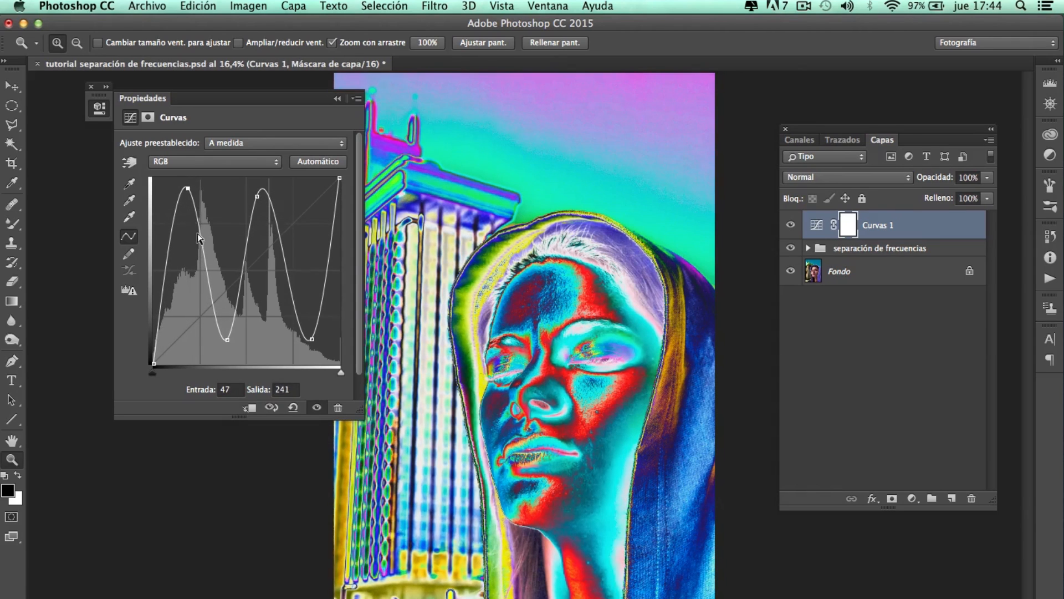
{"action": "left_click_drag", "start_coordinate": [229, 338], "coordinate": [229, 345]}
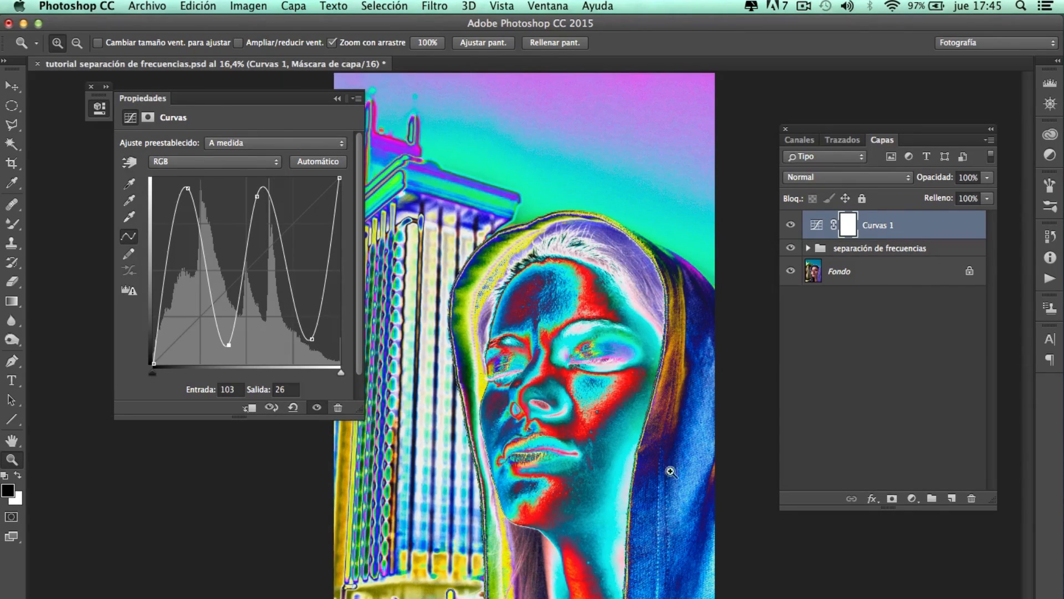
- Examine the tonal patches on the hood's fabric under the solarized curve and compare them with the Curvas layer hidden and shown
{"action": "left_click_drag", "start_coordinate": [641, 530], "coordinate": [727, 562]}
{"action": "left_click_drag", "start_coordinate": [621, 449], "coordinate": [494, 194]}
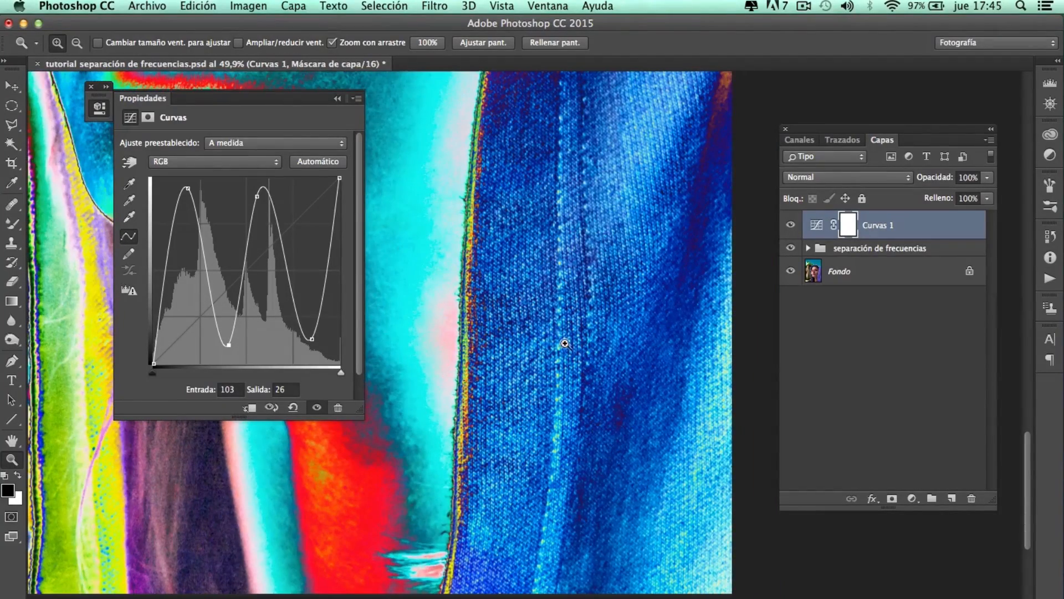
{"action": "left_click", "coordinate": [562, 342], "text": "alt"}
{"action": "left_click_drag", "start_coordinate": [573, 293], "coordinate": [547, 399]}
{"action": "left_click_drag", "start_coordinate": [511, 435], "coordinate": [549, 430]}
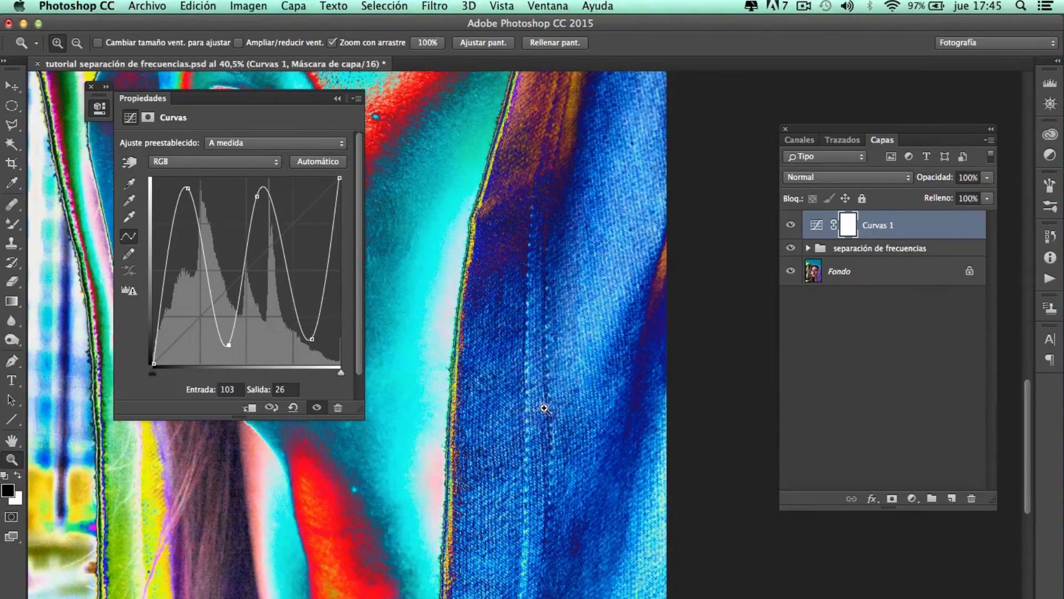
{"action": "left_click", "coordinate": [551, 440], "text": "alt"}
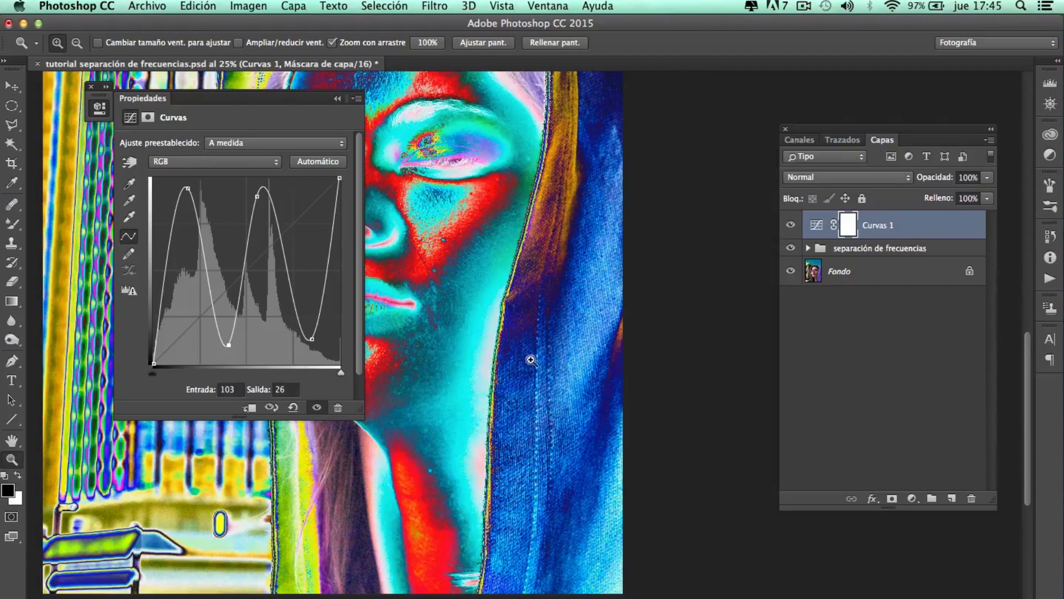
{"action": "left_click", "coordinate": [790, 225]}
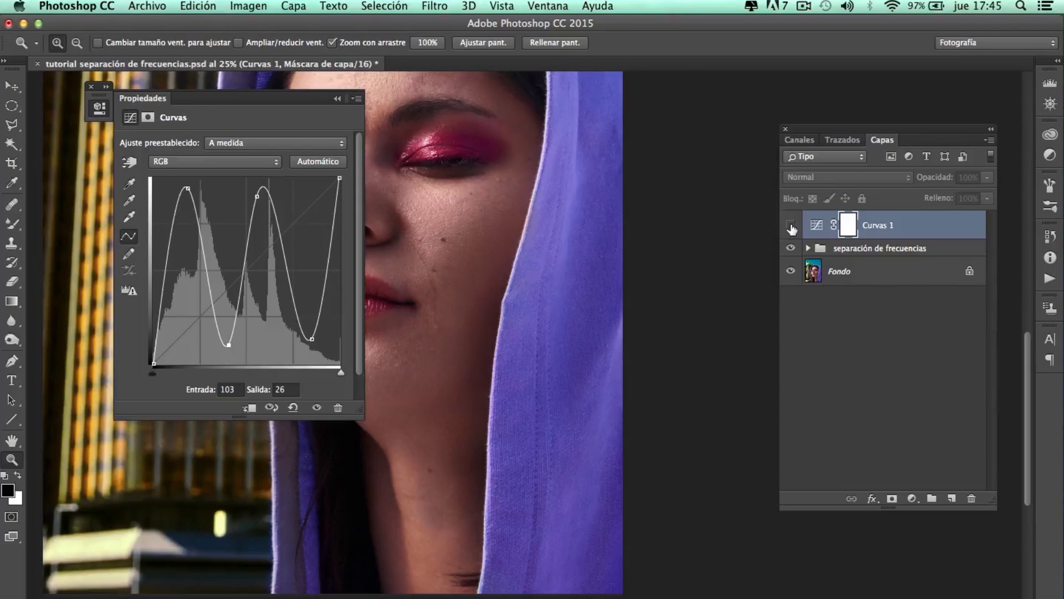
{"action": "left_click", "coordinate": [791, 224]}
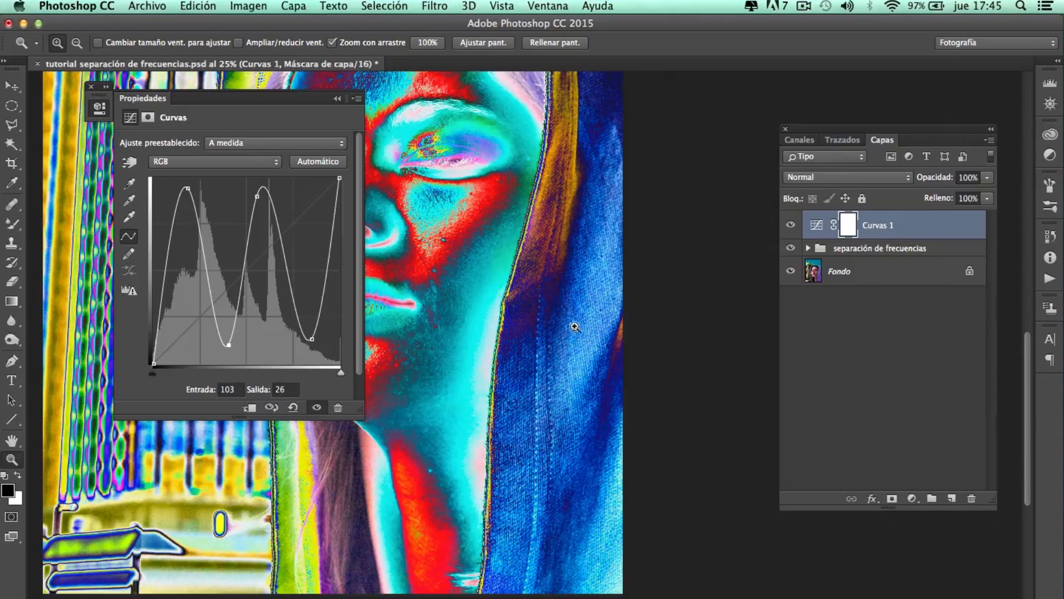
- Inspect the chin, cheek and hood seam up close, comparing the chin with the Curvas layer off and on
{"action": "left_click_drag", "start_coordinate": [421, 268], "coordinate": [554, 262]}
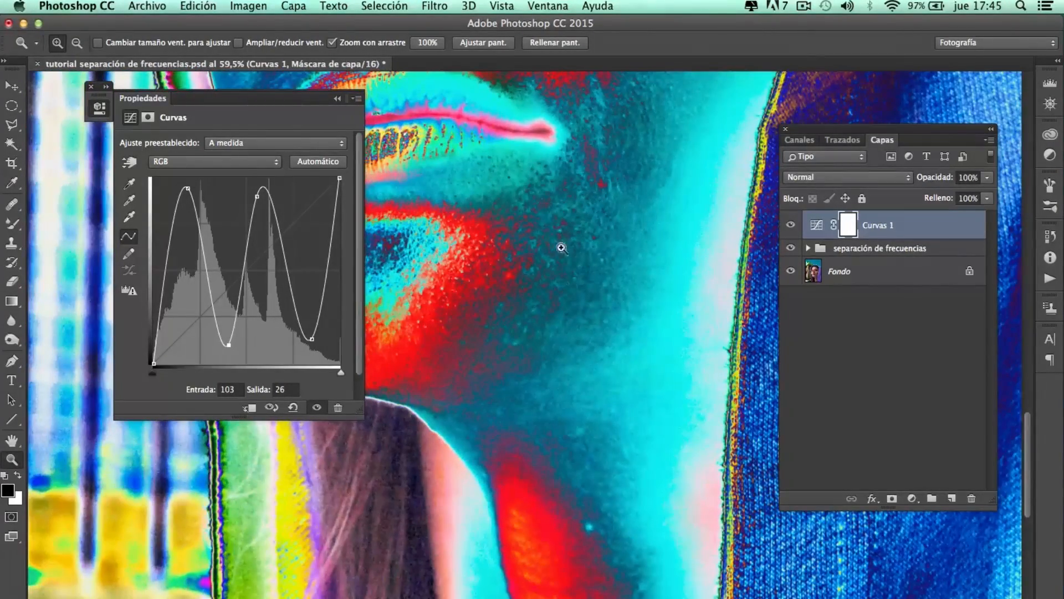
{"action": "left_click", "coordinate": [790, 225]}
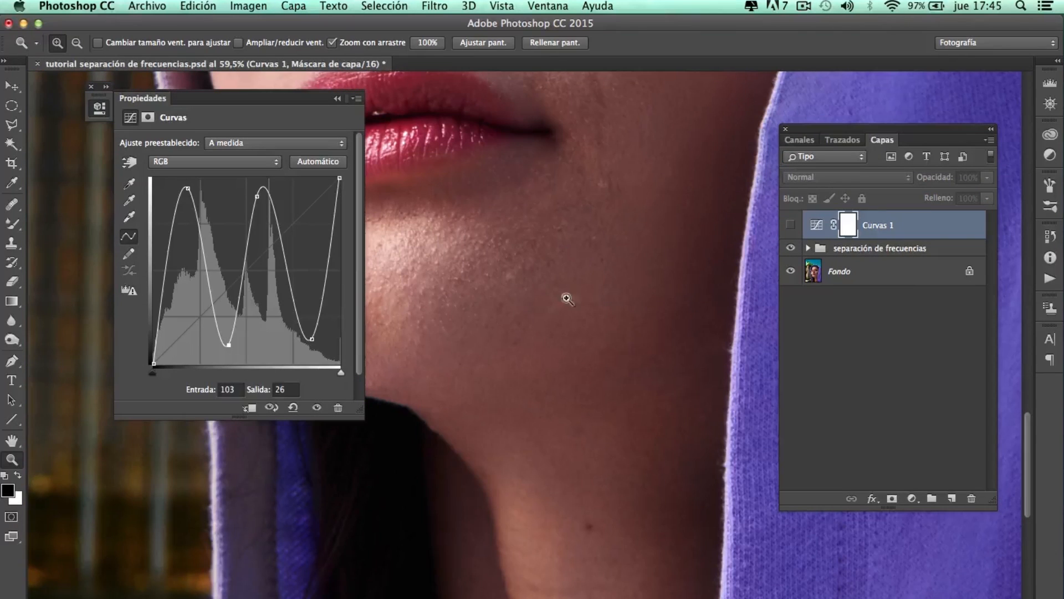
{"action": "left_click", "coordinate": [790, 225]}
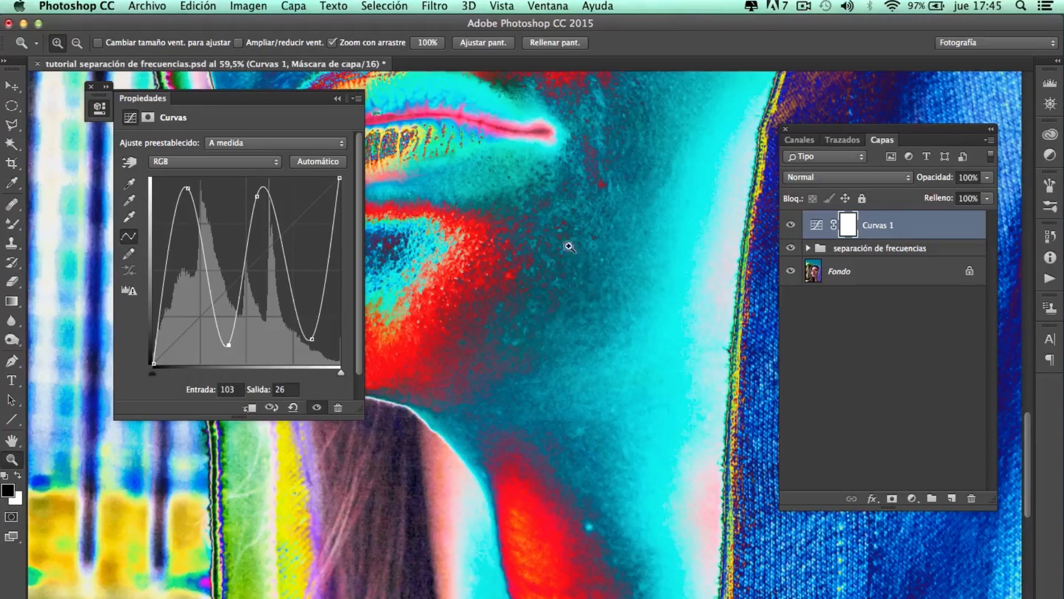
{"action": "scroll", "coordinate": [563, 309], "scroll_direction": "up", "scroll_amount": 5}
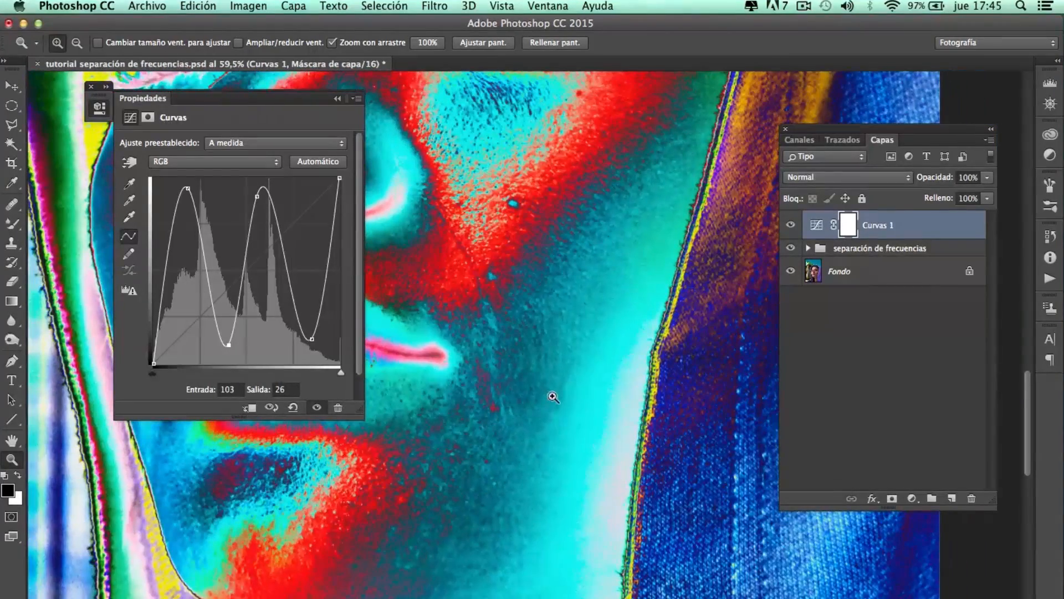
{"action": "left_click_drag", "start_coordinate": [571, 290], "coordinate": [467, 139]}
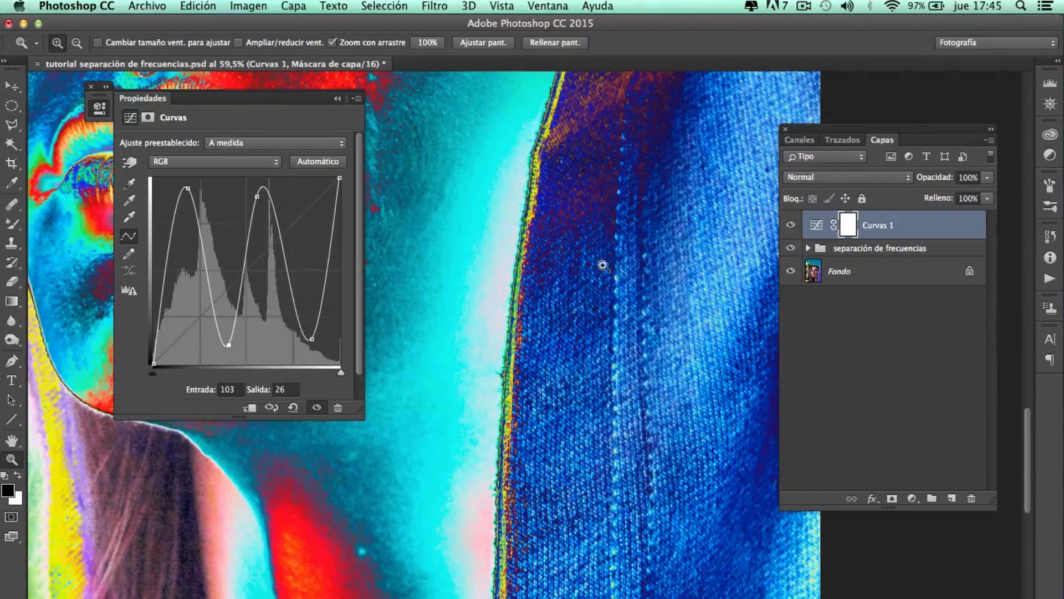
{"action": "left_click_drag", "start_coordinate": [579, 381], "coordinate": [602, 249]}
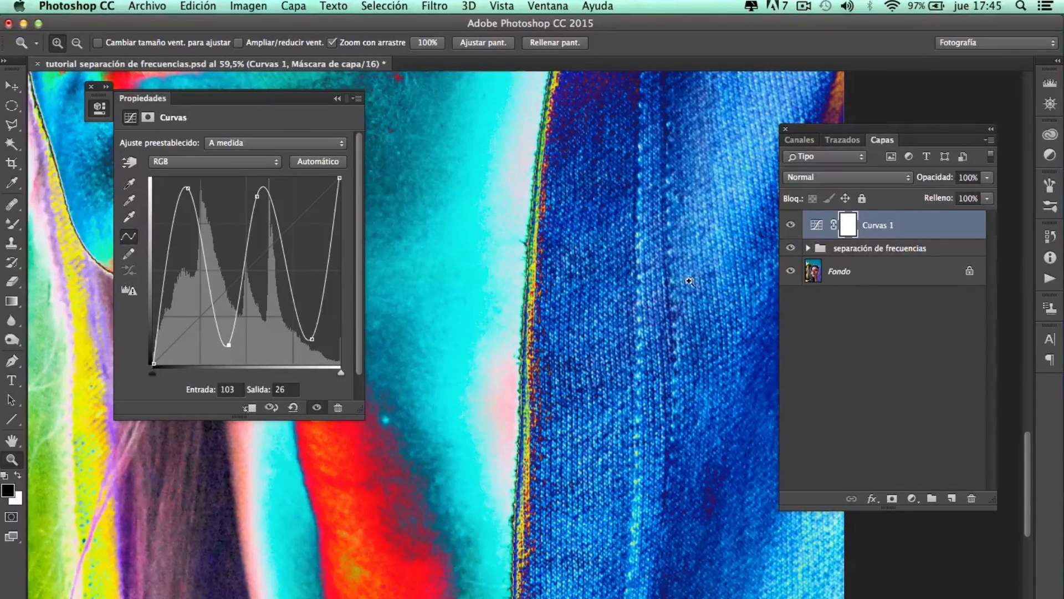
- Blend the uneven fabric tones beside the hood's seam on the color doble layer with a size 123 Mixer Brush, and check without the Curvas layer
{"action": "left_click", "coordinate": [11, 227]}
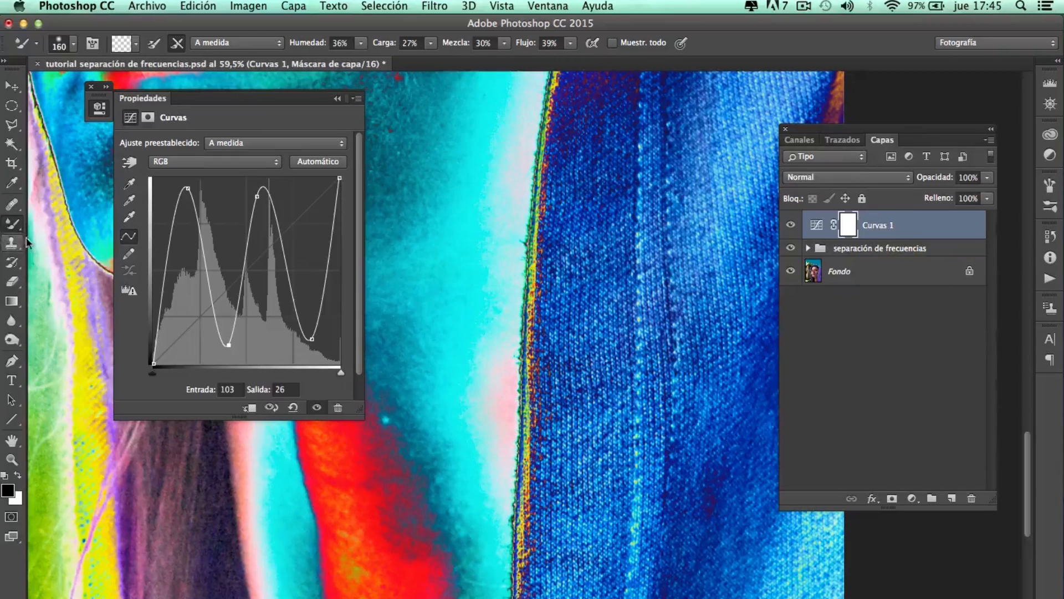
{"action": "left_click_drag", "start_coordinate": [589, 283], "coordinate": [583, 284]}
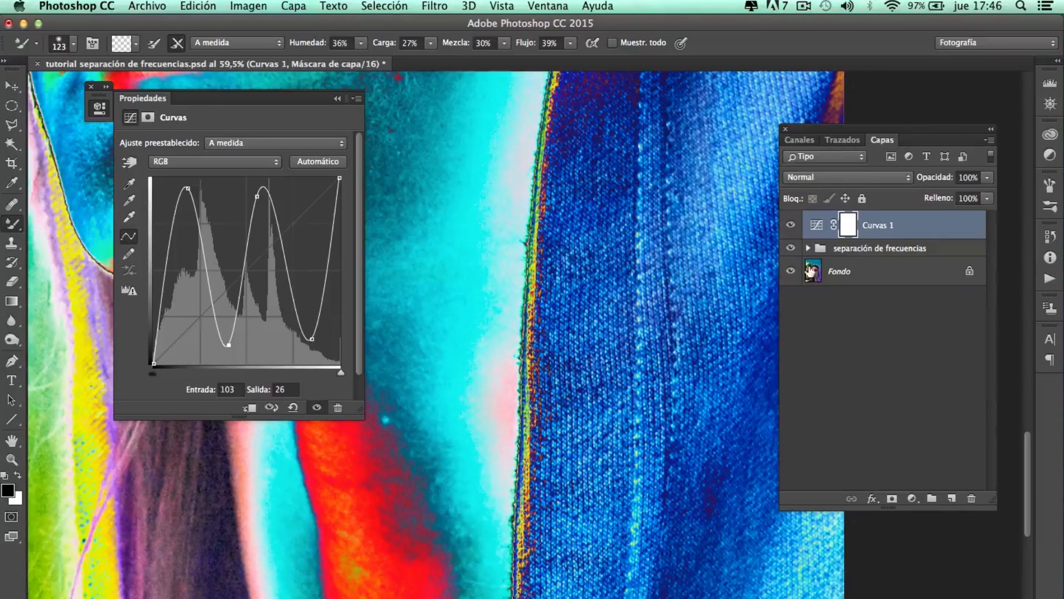
{"action": "left_click", "coordinate": [808, 248]}
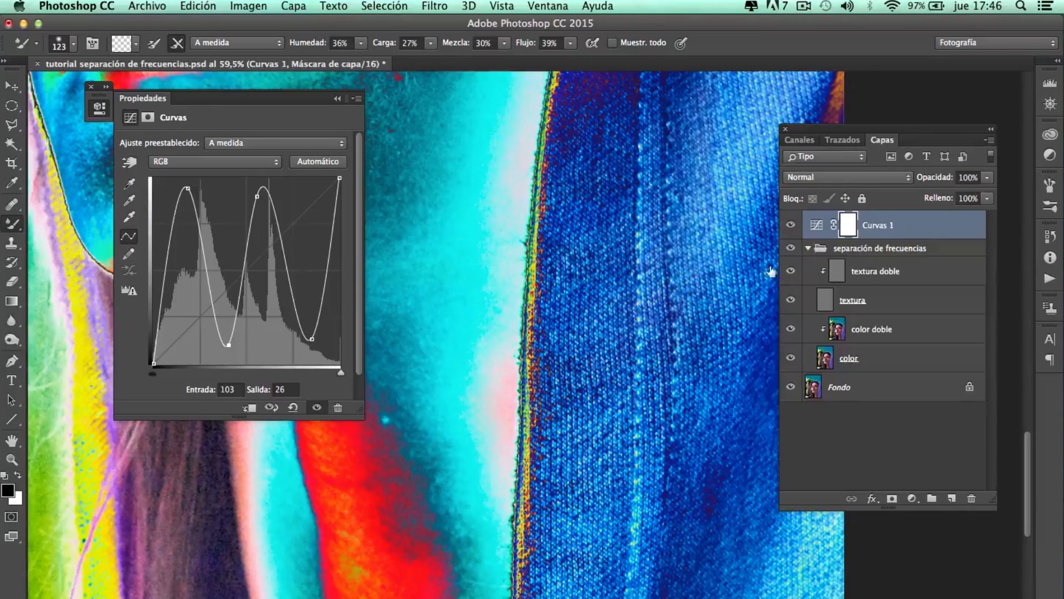
{"action": "left_click", "coordinate": [836, 332]}
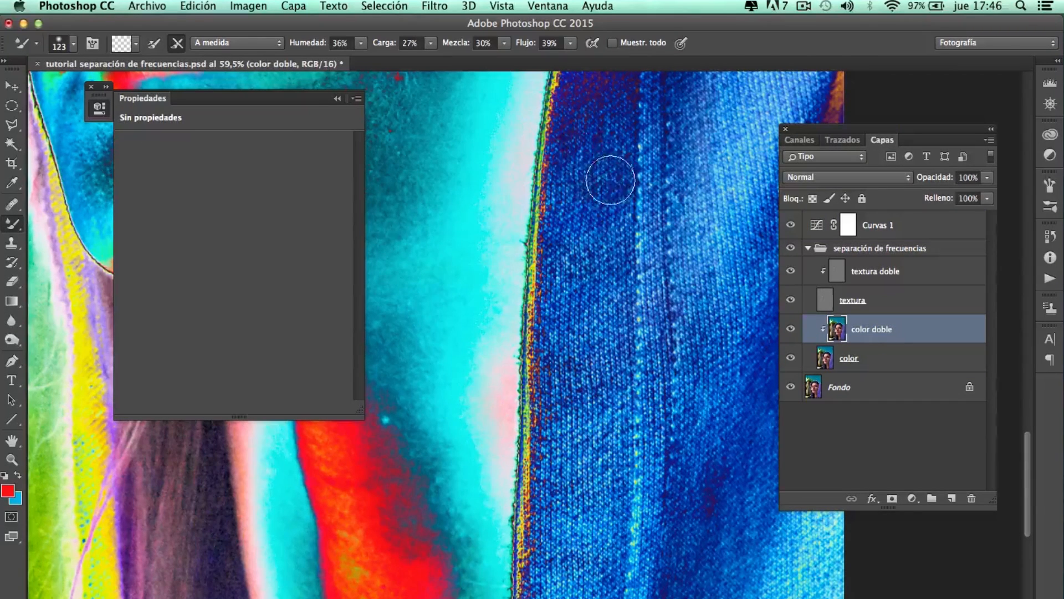
{"action": "left_click_drag", "start_coordinate": [568, 394], "coordinate": [579, 423]}
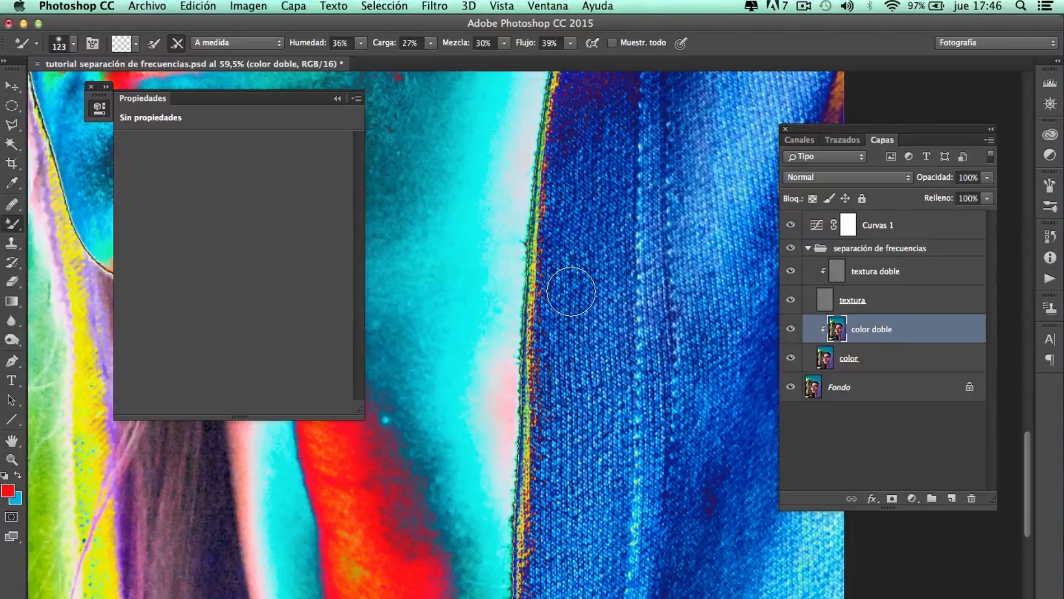
{"action": "left_click_drag", "start_coordinate": [580, 196], "coordinate": [583, 345]}
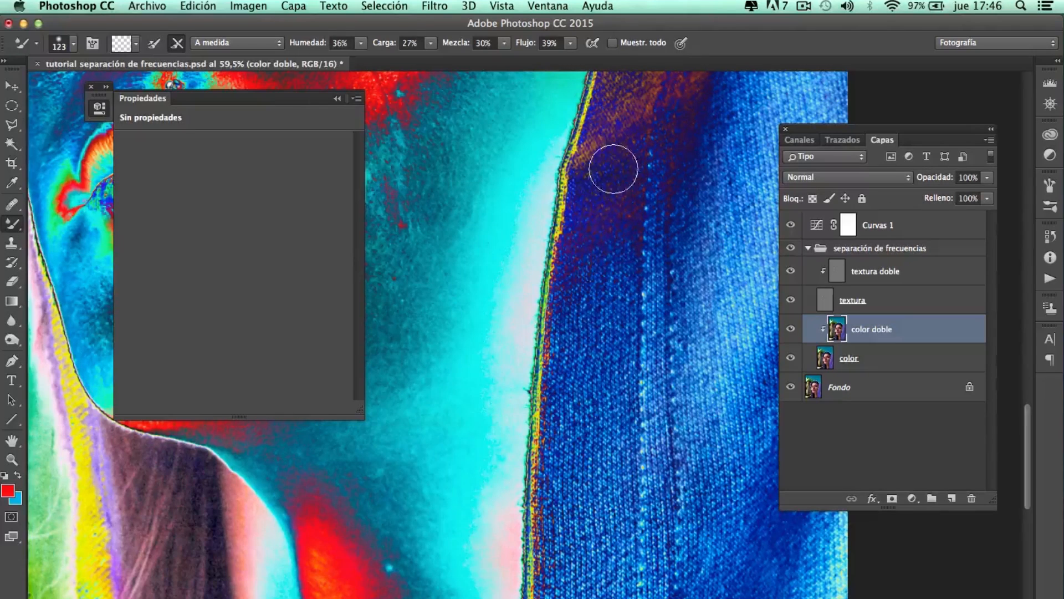
{"action": "left_click", "coordinate": [790, 224]}
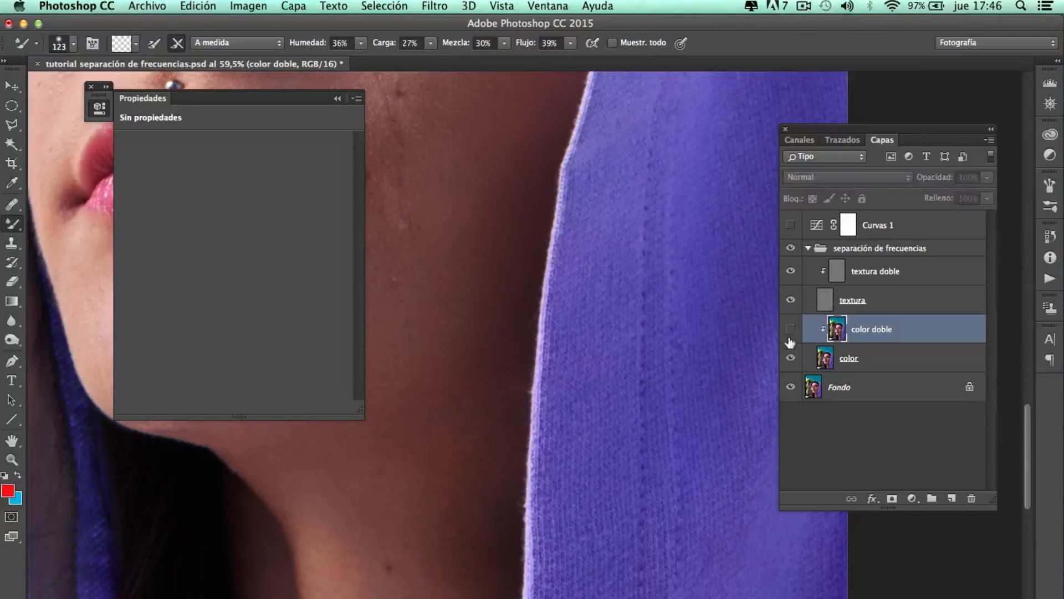
{"action": "key", "text": "super+0"}
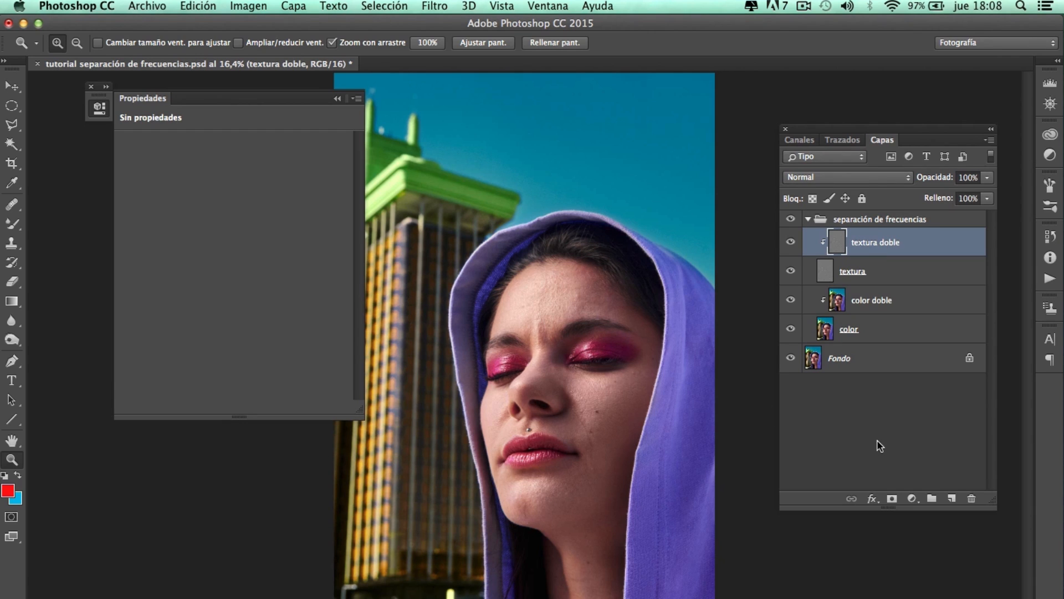
- Add a Brillo/contraste adjustment layer clipped above the textura doble layer
{"action": "left_click", "coordinate": [912, 498]}
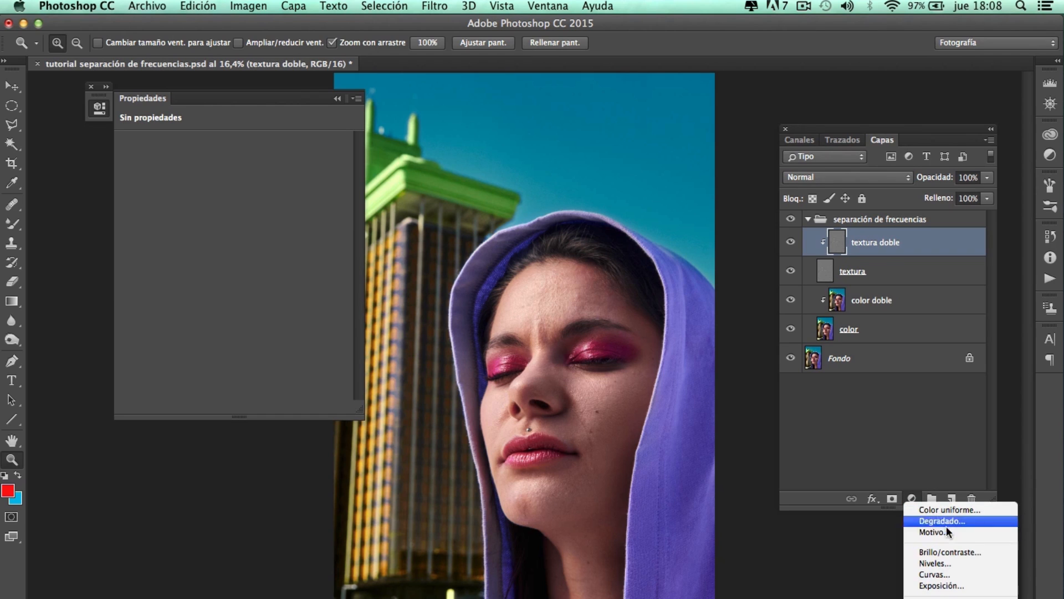
{"action": "left_click", "coordinate": [943, 551]}
{"action": "key", "text": "alt"}
{"action": "left_click", "coordinate": [828, 250], "text": "alt"}
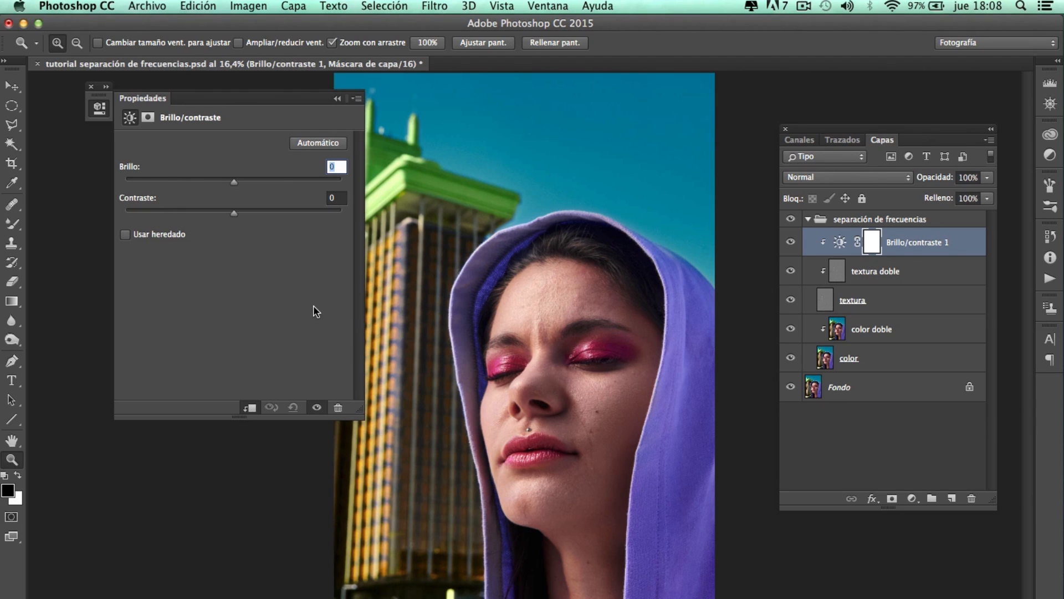
{"action": "key", "text": "super+z"}
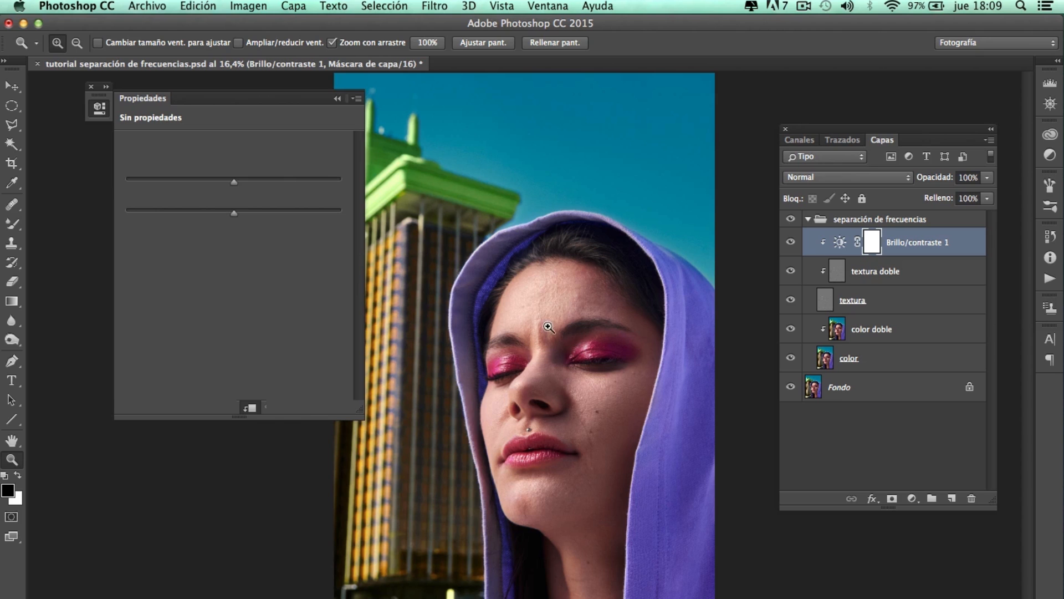
- Raise the contrast of the clipped Brillo/contraste layer to strengthen the skin texture, and check the face and the whole portrait
{"action": "left_click_drag", "start_coordinate": [542, 314], "coordinate": [611, 407]}
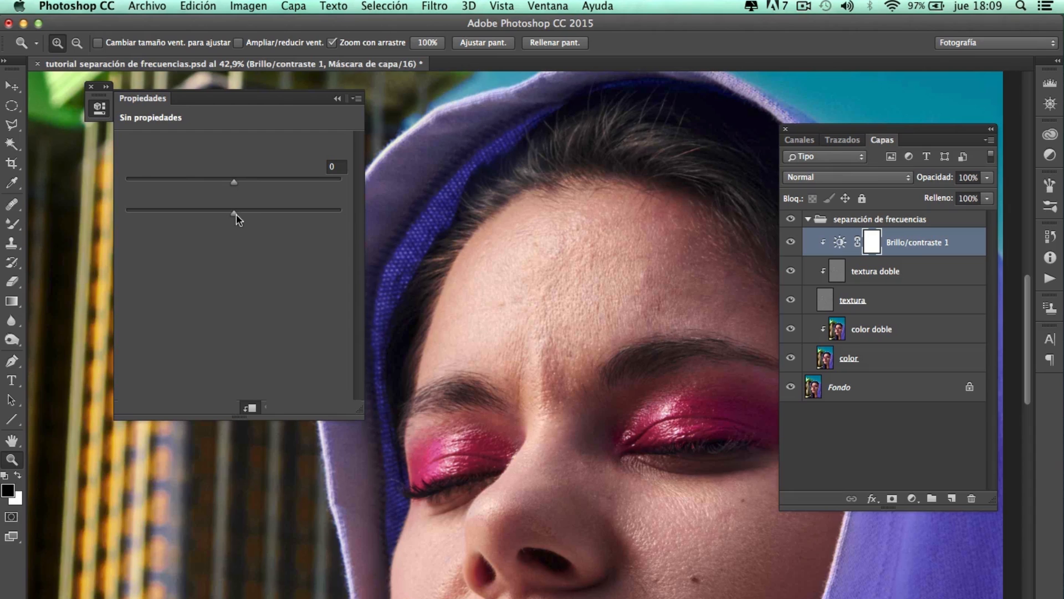
{"action": "left_click_drag", "start_coordinate": [232, 214], "coordinate": [306, 229]}
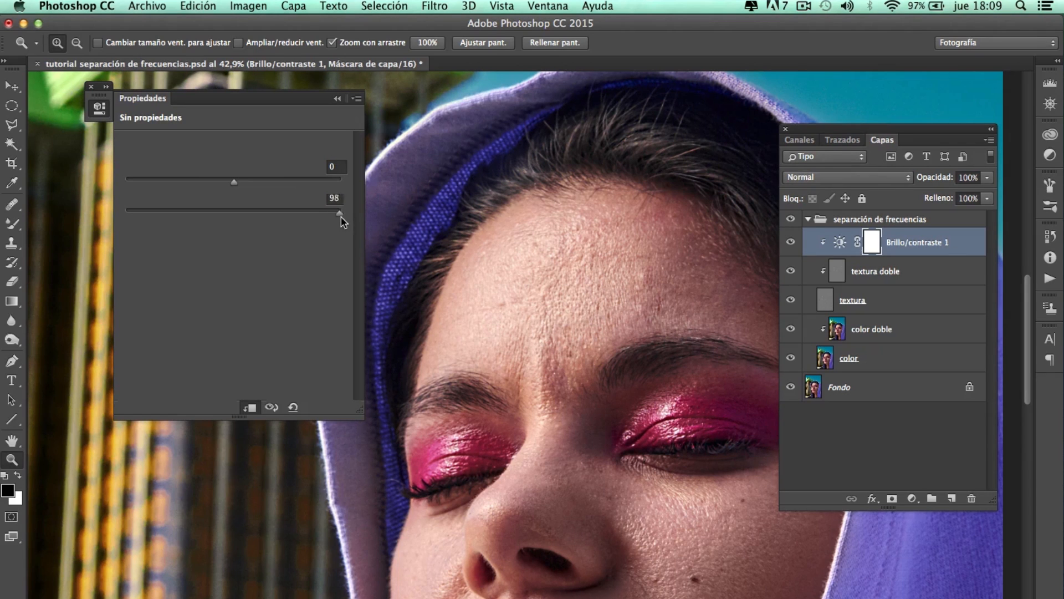
{"action": "left_click_drag", "start_coordinate": [305, 214], "coordinate": [283, 219]}
{"action": "left_click", "coordinate": [337, 98]}
{"action": "left_click_drag", "start_coordinate": [622, 278], "coordinate": [699, 377]}
{"action": "key", "text": "super+0"}
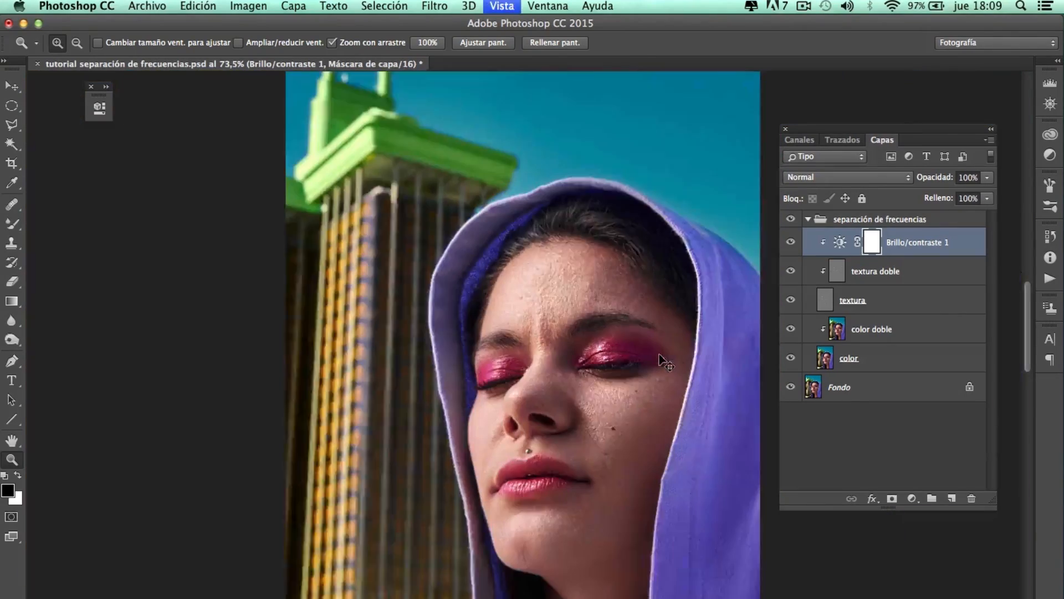
- Set the contrast of the clipped Brillo/contraste 1 layer to 31 while viewing the forehead up close
{"action": "left_click_drag", "start_coordinate": [560, 300], "coordinate": [688, 389]}
{"action": "left_click", "coordinate": [840, 244]}
{"action": "double_click", "coordinate": [840, 245]}
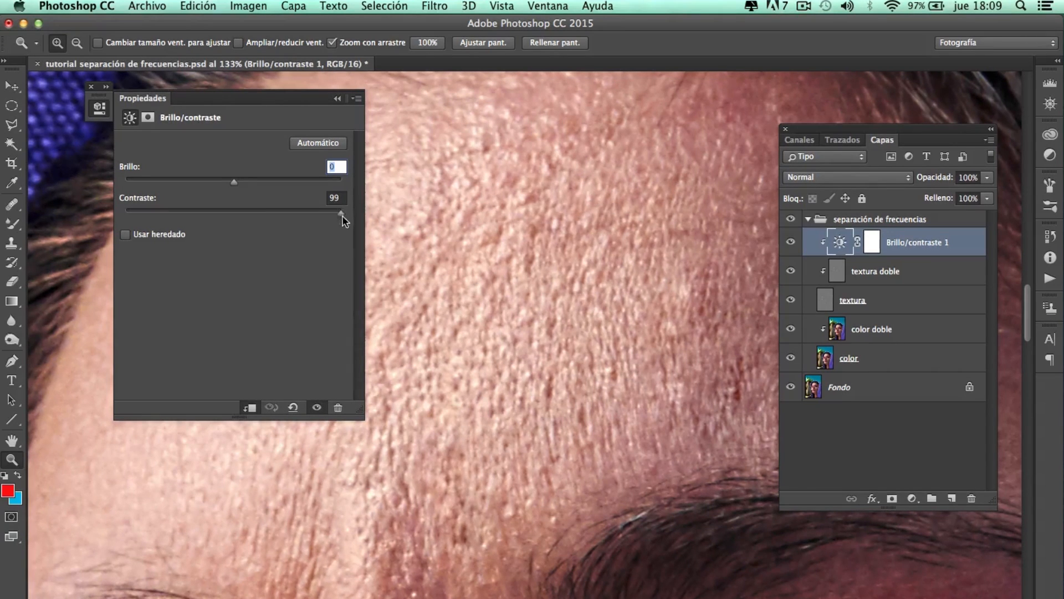
{"action": "left_click_drag", "start_coordinate": [341, 212], "coordinate": [268, 213]}
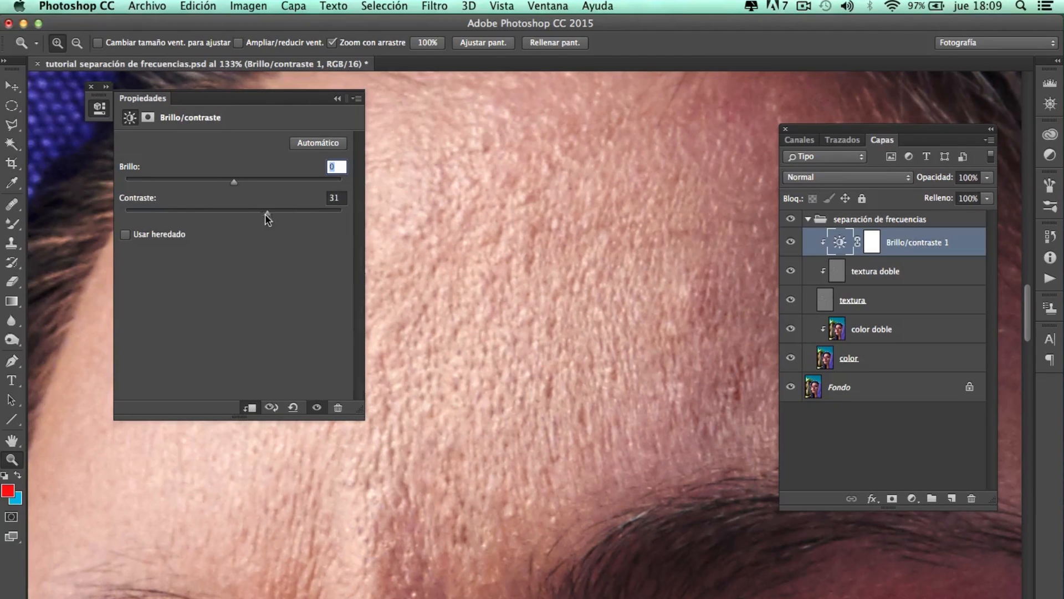
{"action": "left_click", "coordinate": [337, 98]}
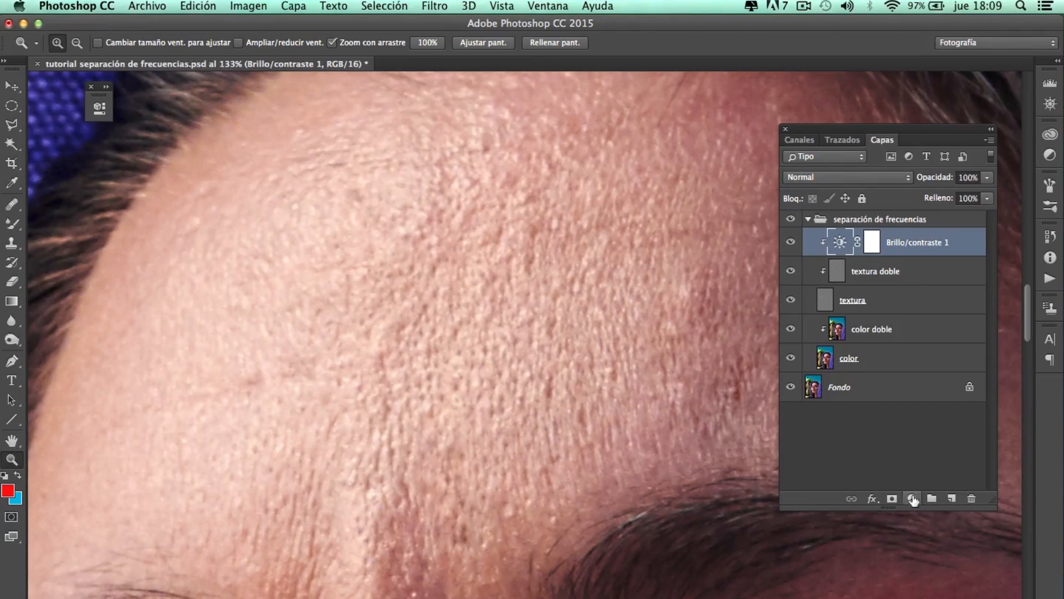
- Add a second Brillo/contraste adjustment layer clipped above Brillo/contraste 1, and lower its contrast to soften the texture
{"action": "left_click", "coordinate": [909, 500]}
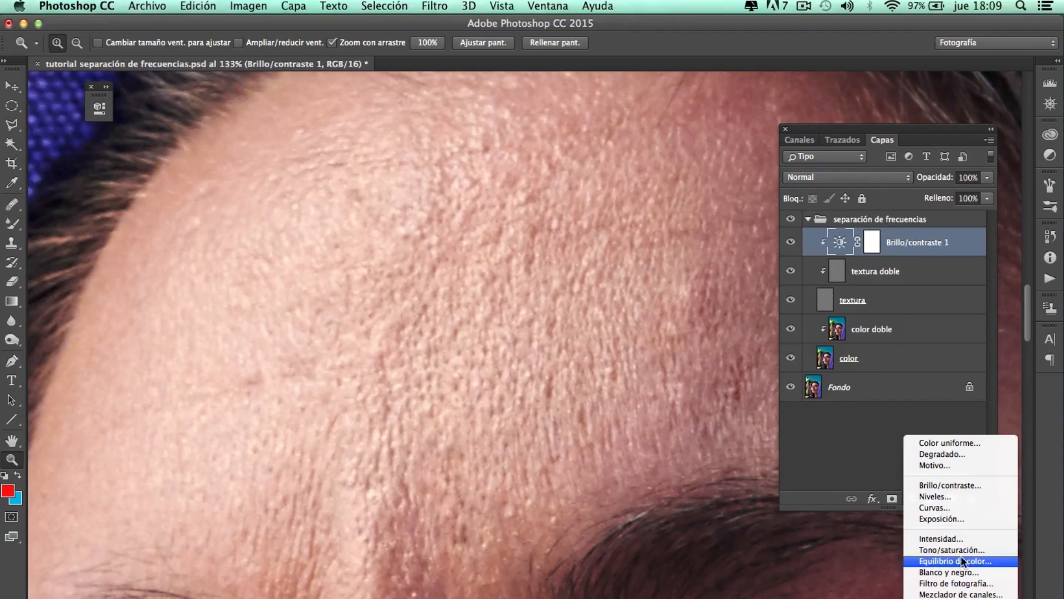
{"action": "left_click", "coordinate": [957, 485]}
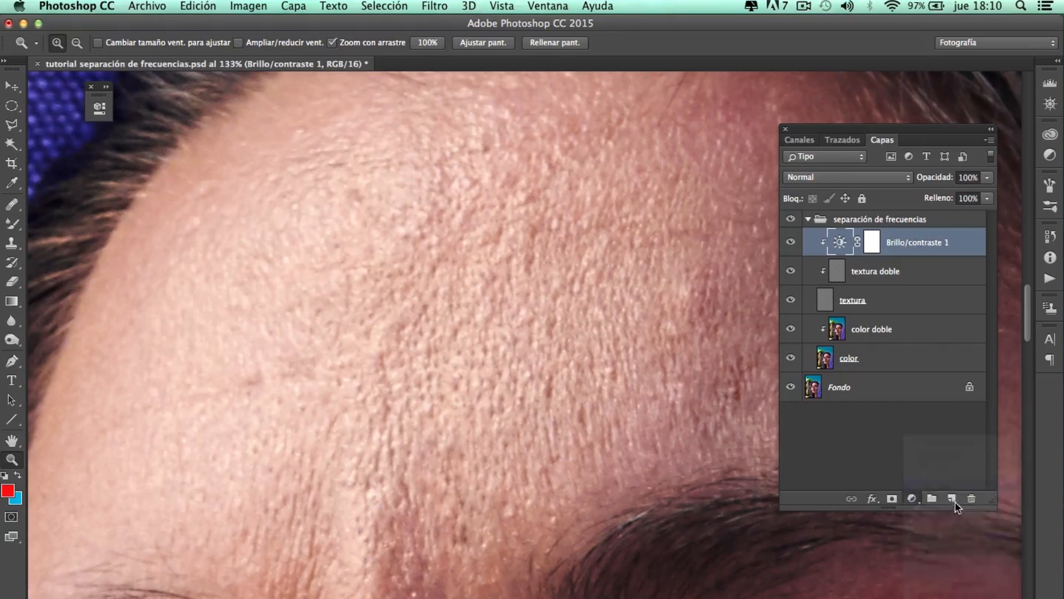
{"action": "left_click", "coordinate": [838, 256], "text": "alt"}
{"action": "left_click_drag", "start_coordinate": [234, 213], "coordinate": [193, 217]}
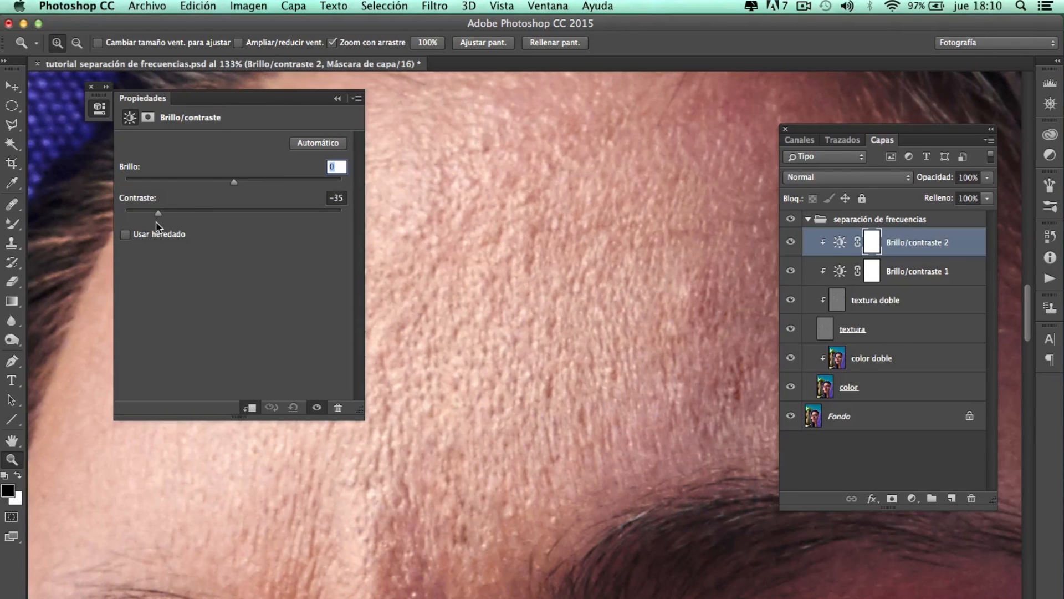
{"action": "left_click", "coordinate": [337, 98]}
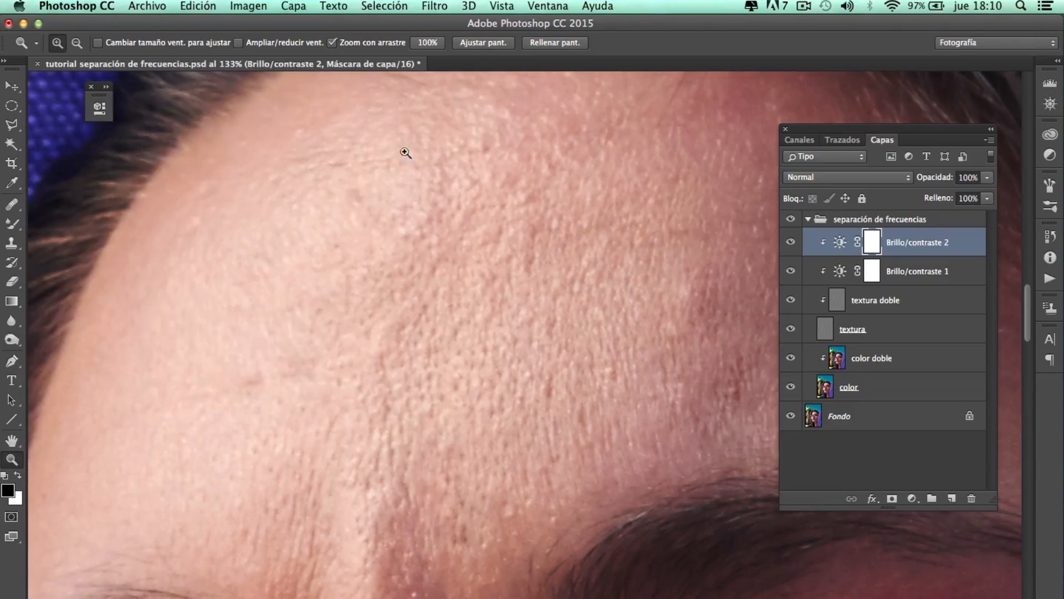
- Compare the forehead texture with the Brillo/contraste 2 layer off and on, up close
{"action": "left_click", "coordinate": [791, 242]}
{"action": "left_click", "coordinate": [791, 242]}
{"action": "key", "text": "super+0"}
{"action": "left_click_drag", "start_coordinate": [544, 309], "coordinate": [842, 277]}
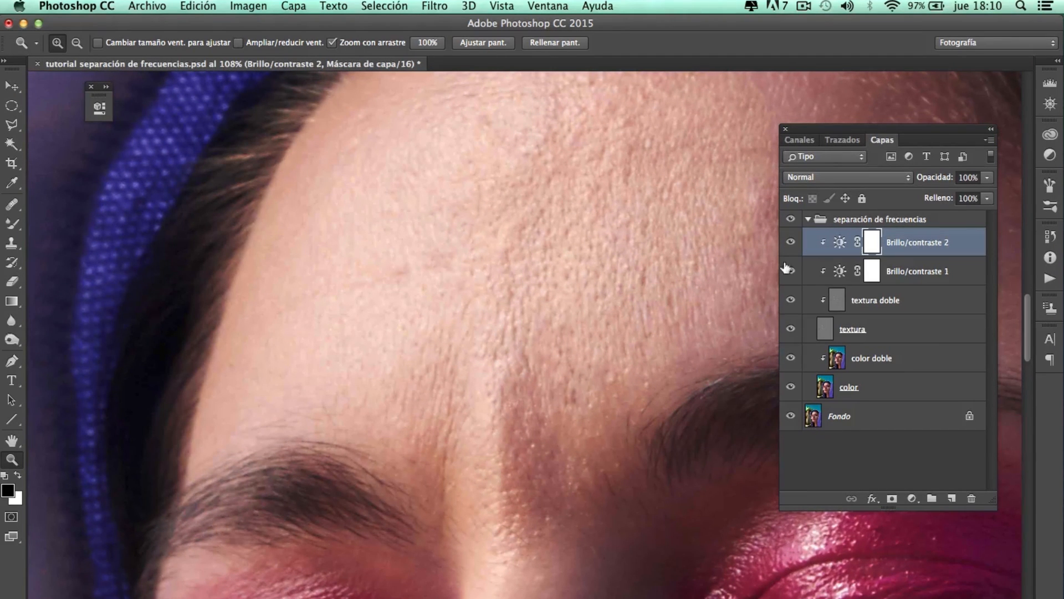
{"action": "left_click", "coordinate": [791, 242]}
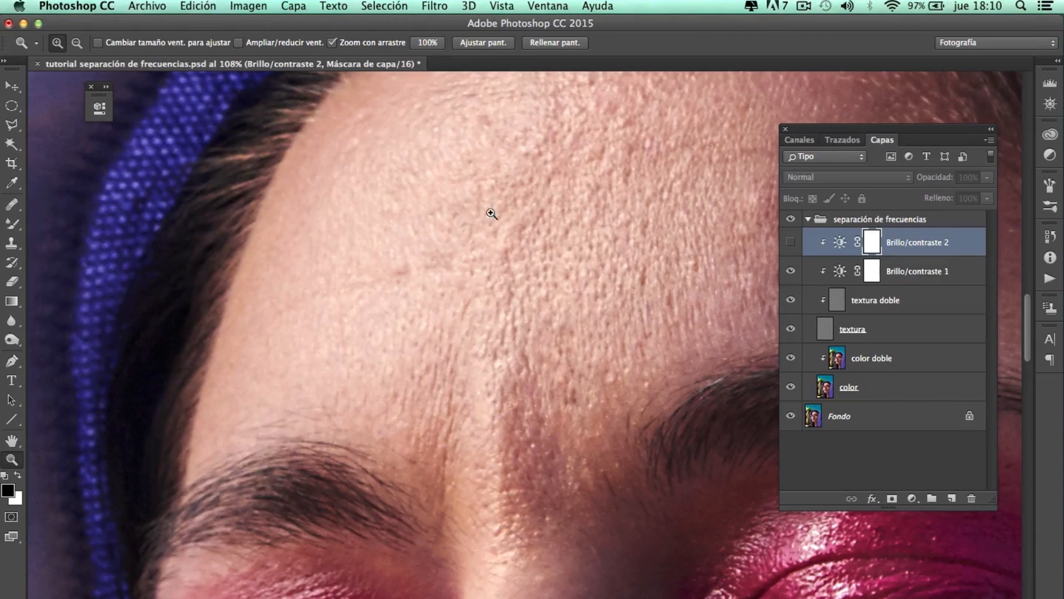
{"action": "left_click", "coordinate": [791, 244]}
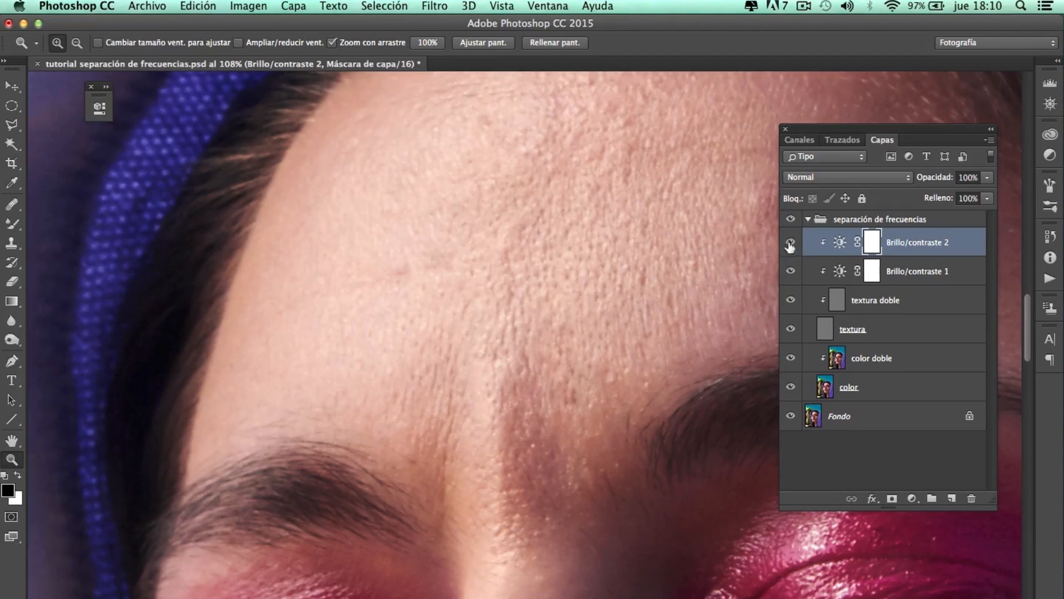
- Set the contrast of Brillo/contraste 2 to -50 and invert its mask to black
{"action": "double_click", "coordinate": [841, 242]}
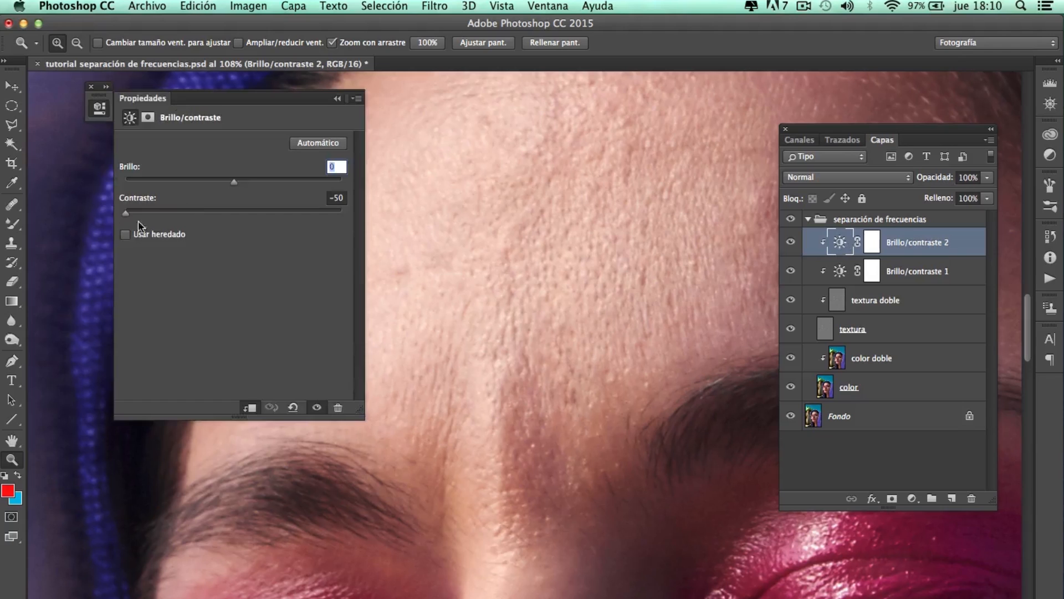
{"action": "left_click_drag", "start_coordinate": [180, 212], "coordinate": [101, 212]}
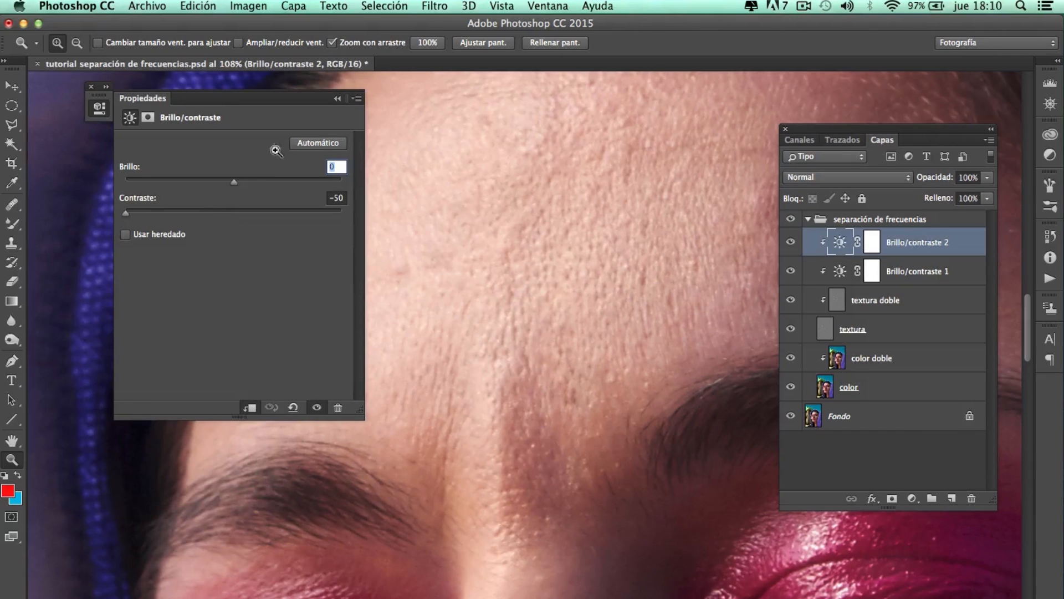
{"action": "left_click", "coordinate": [338, 98]}
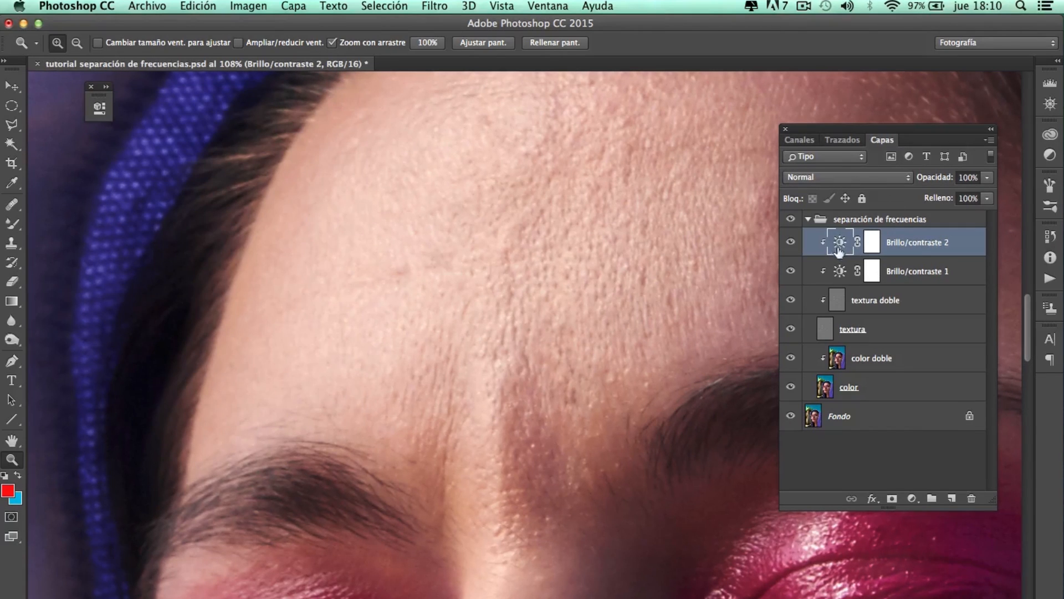
{"action": "left_click", "coordinate": [872, 244]}
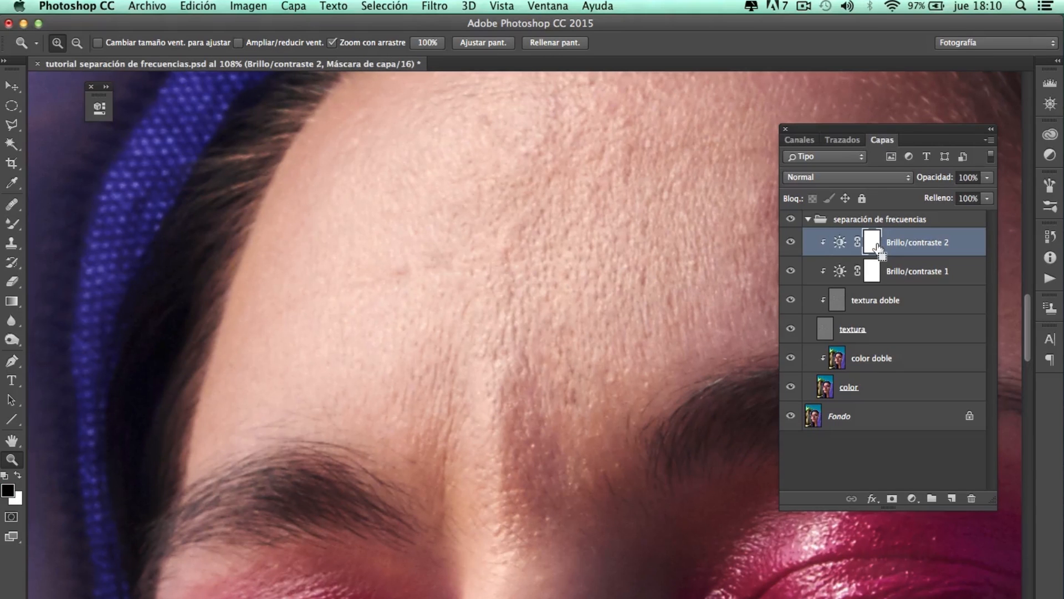
{"action": "left_click_drag", "start_coordinate": [877, 248], "coordinate": [878, 248]}
{"action": "key", "text": "super+i"}
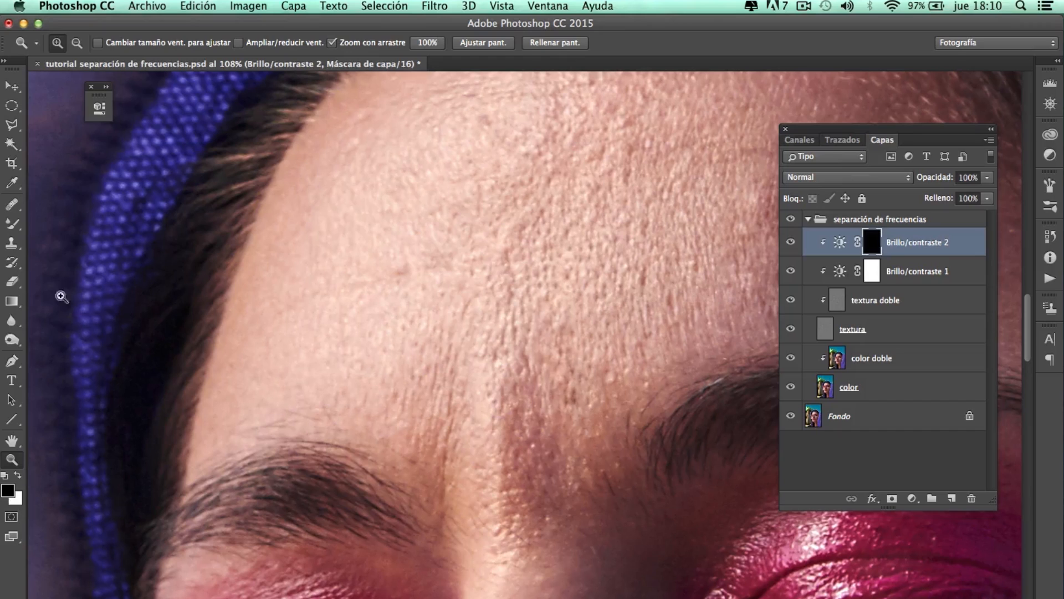
- Paint white on the Brillo/contraste 2 mask over the central forehead with a size 87 brush at 23% opacity
{"action": "left_click", "coordinate": [12, 224]}
{"action": "left_click", "coordinate": [67, 221]}
{"action": "mouse_move", "coordinate": [545, 256]}
{"action": "left_mouse_down"}
{"action": "mouse_move", "coordinate": [582, 280]}
{"action": "mouse_move", "coordinate": [618, 249]}
{"action": "mouse_move", "coordinate": [597, 40]}
{"action": "left_mouse_up"}
{"action": "left_click_drag", "start_coordinate": [594, 300], "coordinate": [633, 246]}
{"action": "left_click_drag", "start_coordinate": [244, 44], "coordinate": [206, 47]}
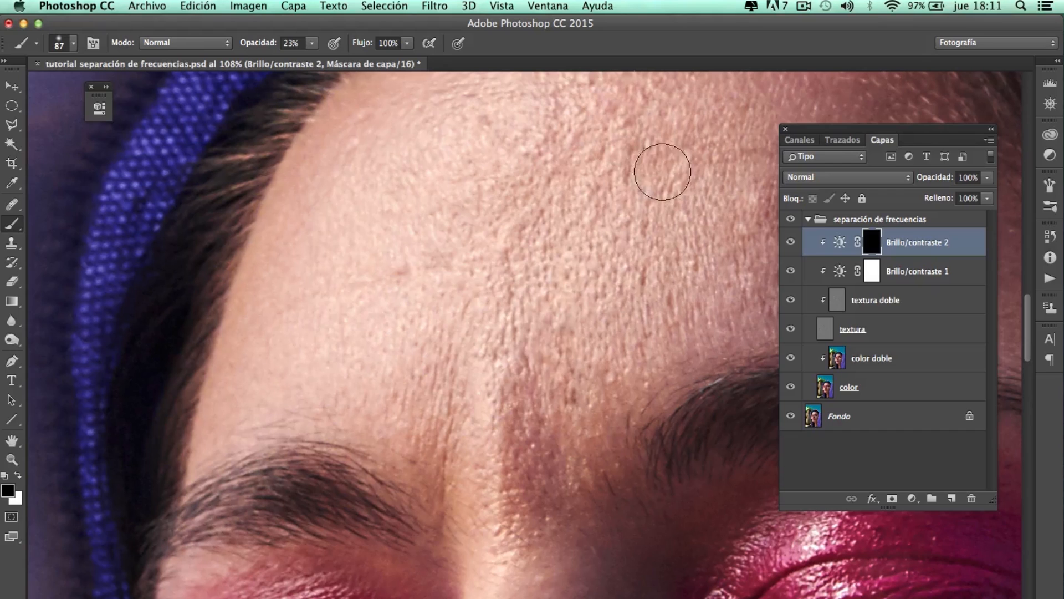
{"action": "key", "text": "x"}
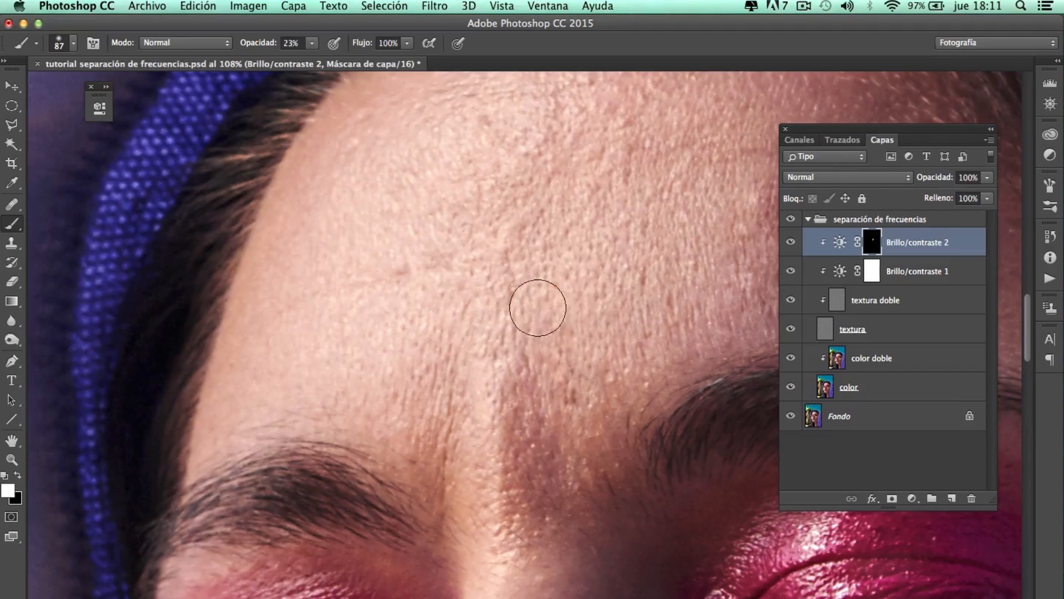
- Compare the painted forehead area with the Brillo/contraste 2 layer off and on
{"action": "left_click", "coordinate": [791, 242]}
{"action": "left_click", "coordinate": [792, 242]}
{"action": "left_click", "coordinate": [792, 242]}
{"action": "left_click", "coordinate": [791, 243]}
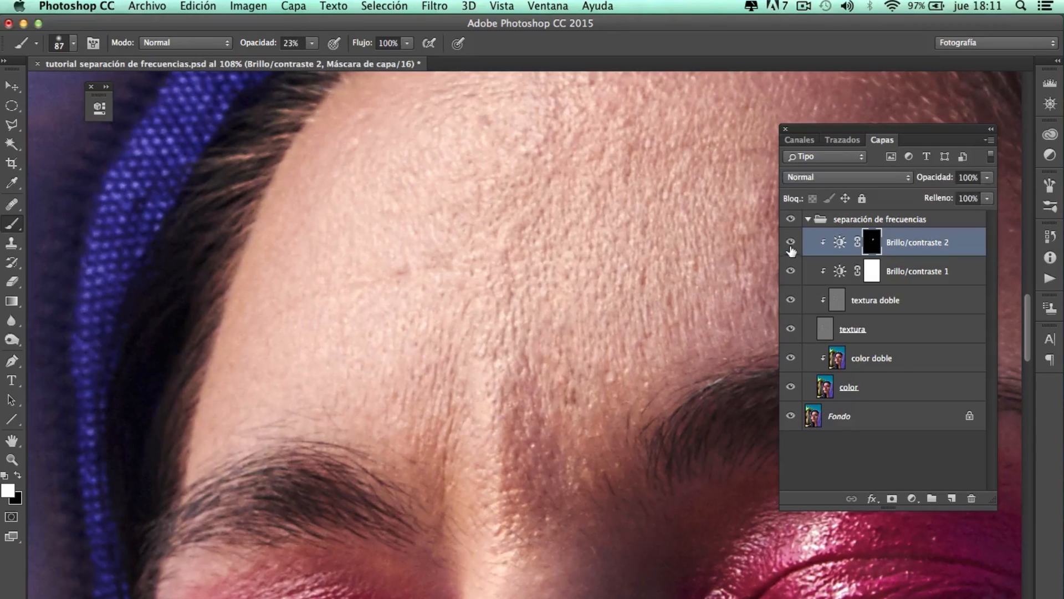
- Raise the contrast of Brillo/contraste 1 to about 55 and invert its mask to black
{"action": "left_click", "coordinate": [872, 277]}
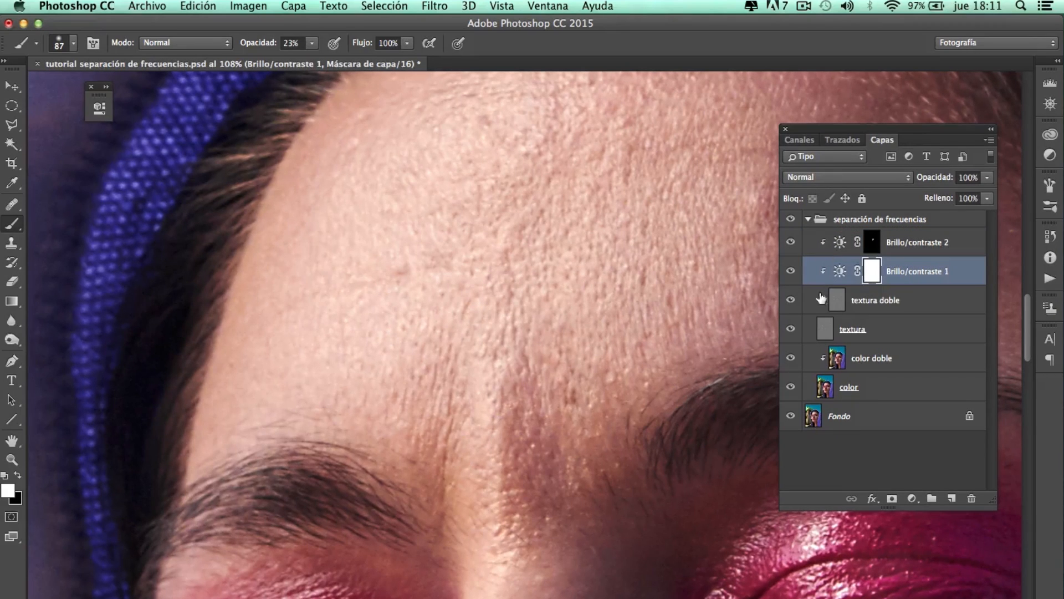
{"action": "double_click", "coordinate": [840, 270]}
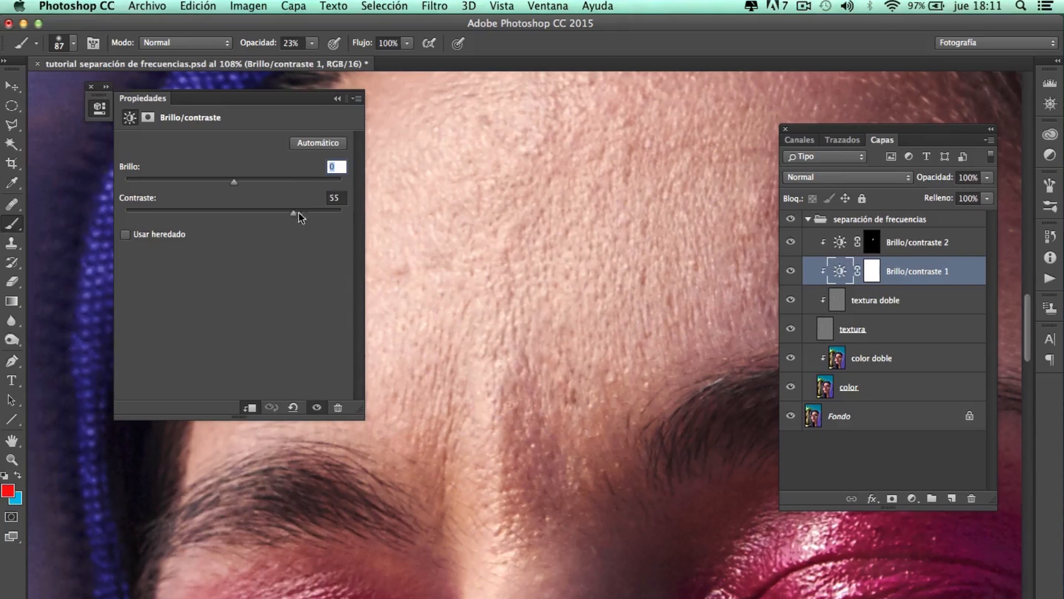
{"action": "left_click", "coordinate": [337, 99]}
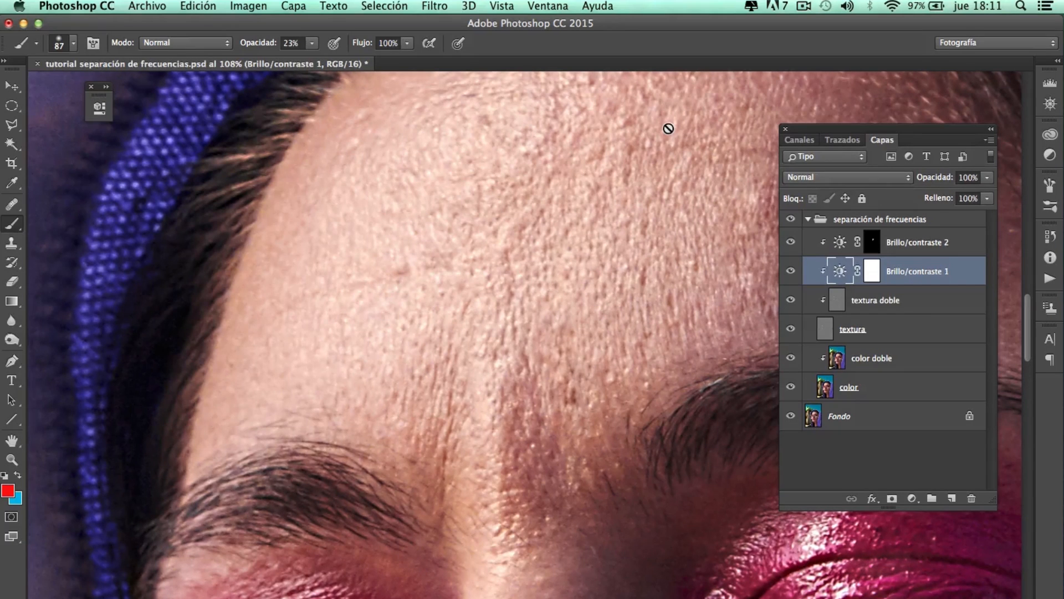
{"action": "left_click", "coordinate": [871, 280]}
{"action": "key", "text": "super+i"}
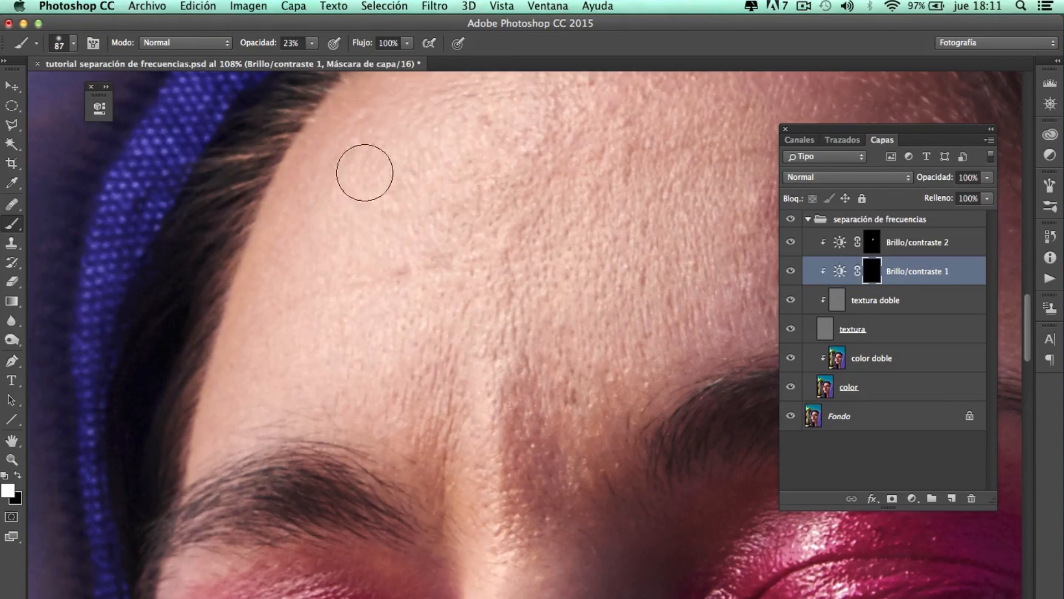
- Paint white on the Brillo/contraste 1 mask over the forehead at 35% brush opacity, and reselect the Brillo/contraste 2 mask
{"action": "left_click_drag", "start_coordinate": [256, 44], "coordinate": [275, 43]}
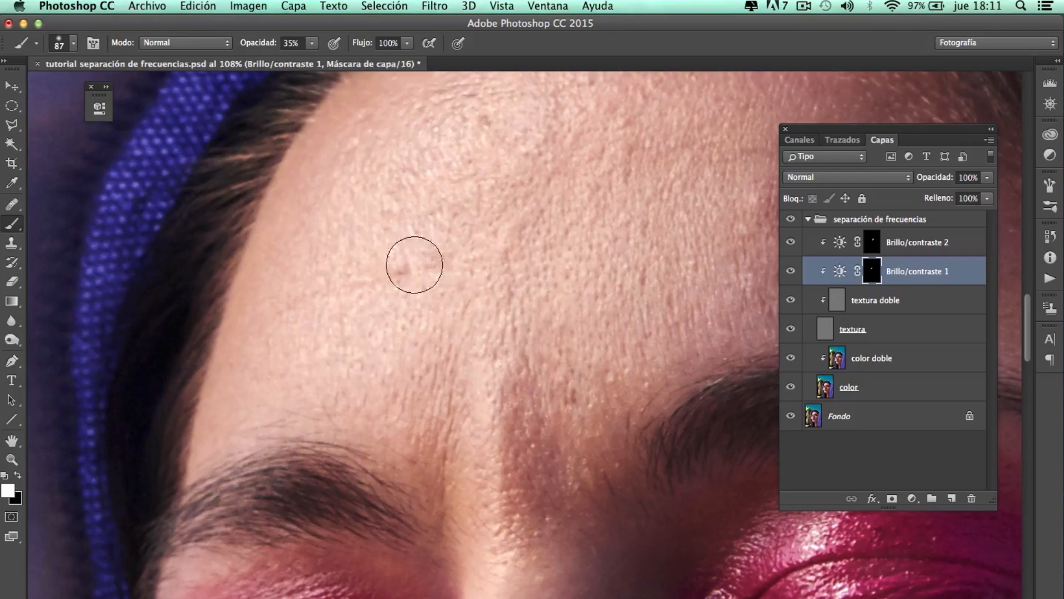
{"action": "left_click", "coordinate": [885, 252]}
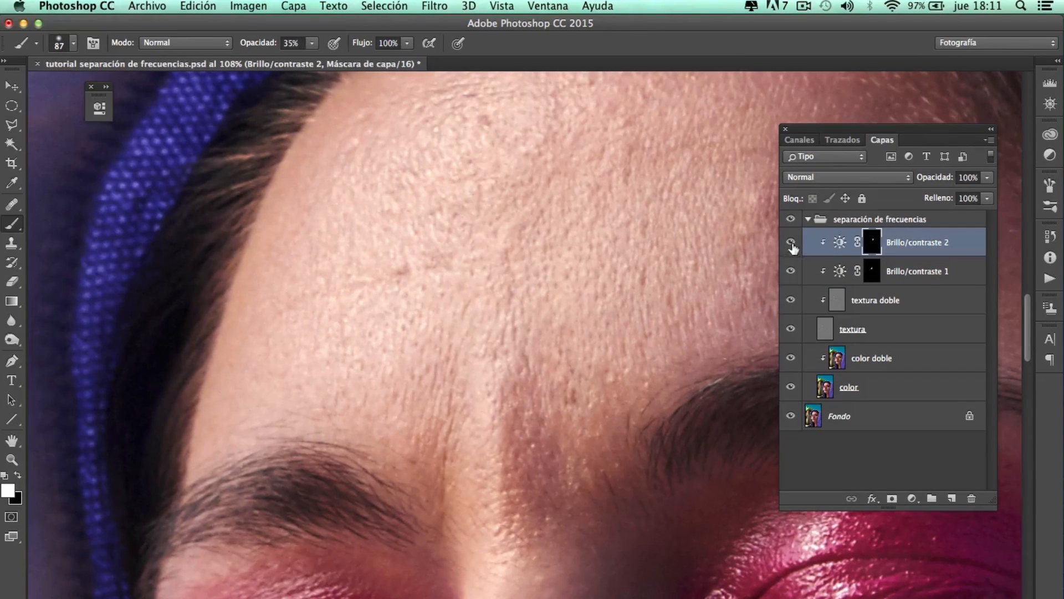
{"action": "mouse_move", "coordinate": [792, 260]}
{"action": "left_mouse_down"}
{"action": "mouse_move", "coordinate": [794, 282]}
{"action": "mouse_move", "coordinate": [795, 241]}
{"action": "mouse_move", "coordinate": [790, 295]}
{"action": "mouse_move", "coordinate": [795, 242]}
{"action": "left_mouse_up"}
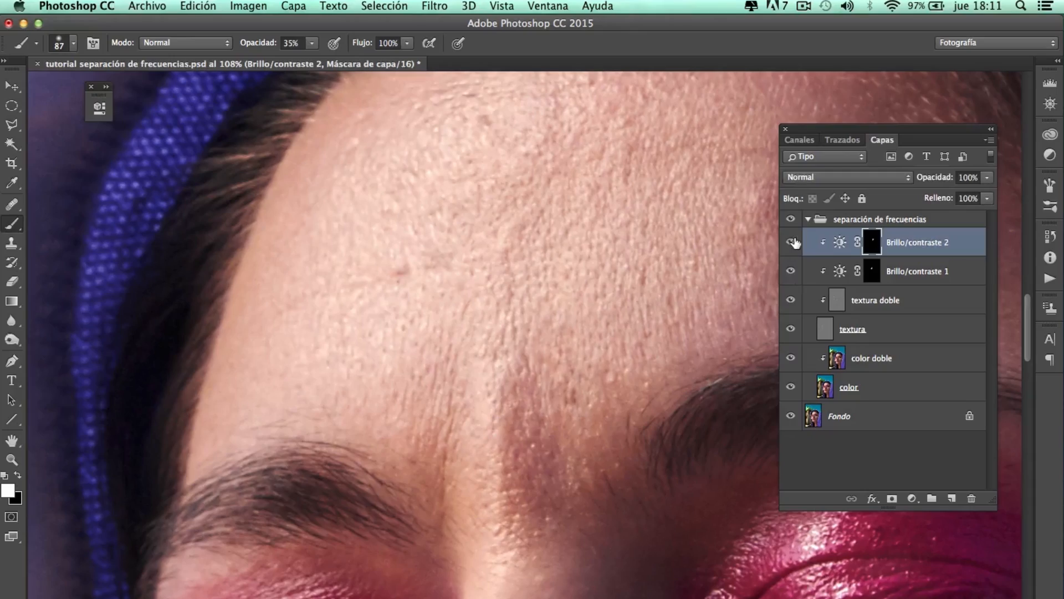